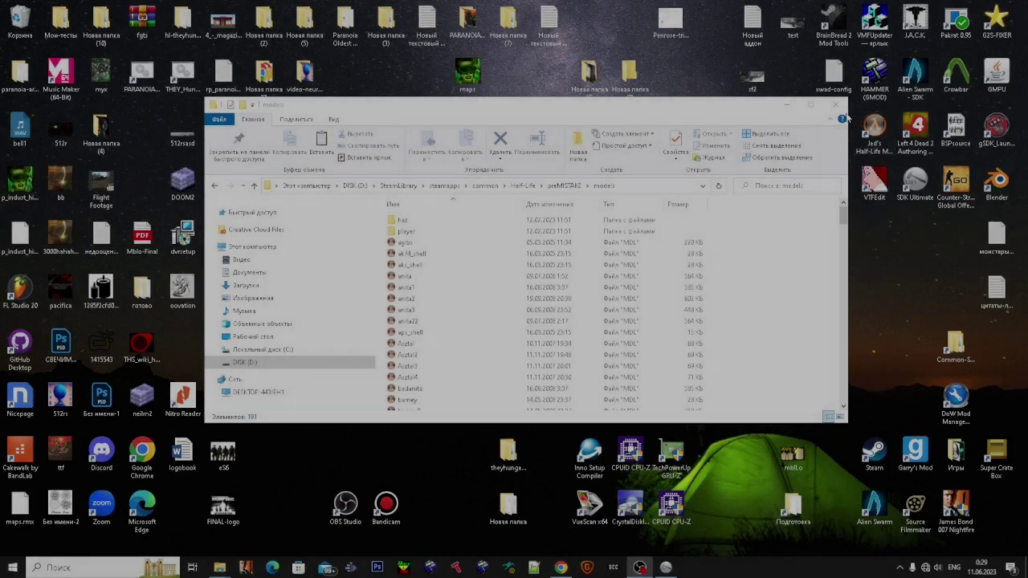
# Step: Browse the mod folders inside the Half-Life directory, returning to the preMISTAKE models folder
pyautogui.moveTo(689, 111); pyautogui.dragTo(756, 240)
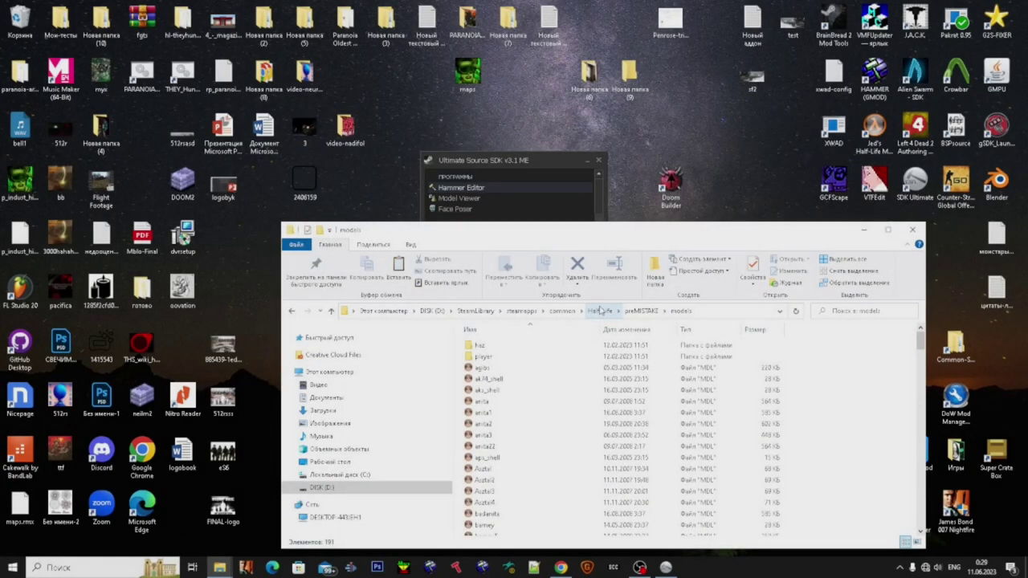
pyautogui.click(603, 314)
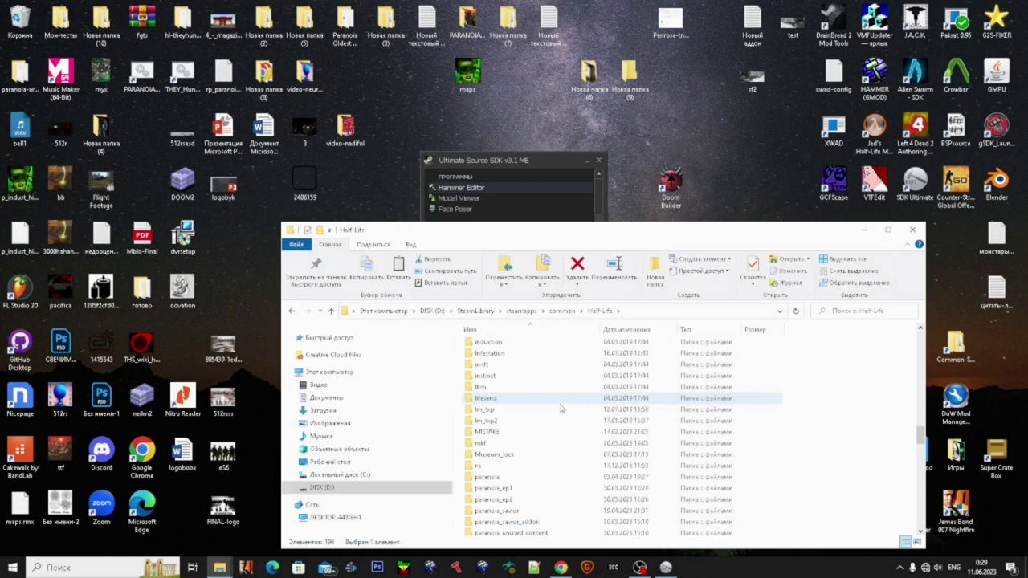
pyautogui.scroll(3, 563, 432)
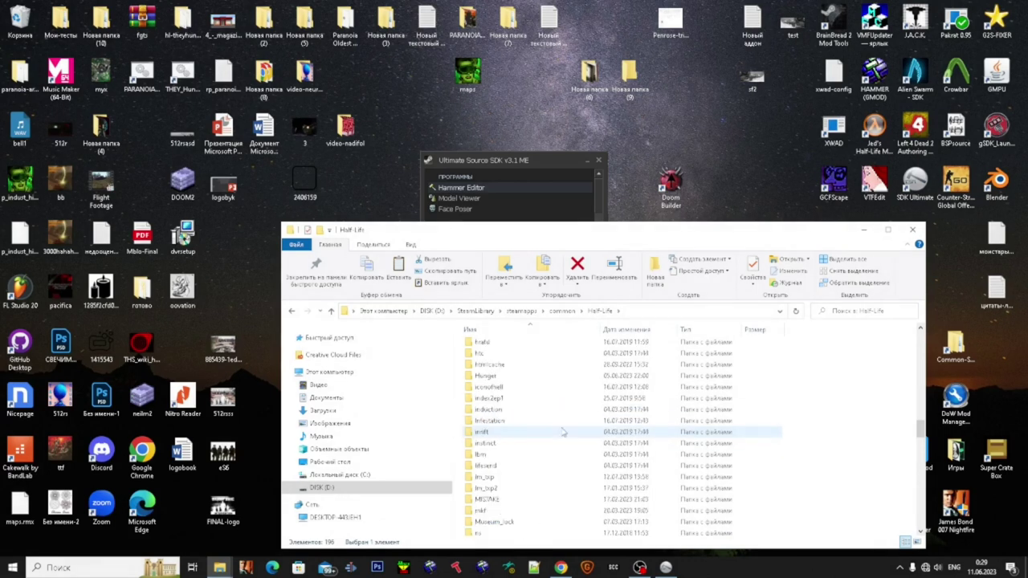
pyautogui.scroll(5, 565, 422)
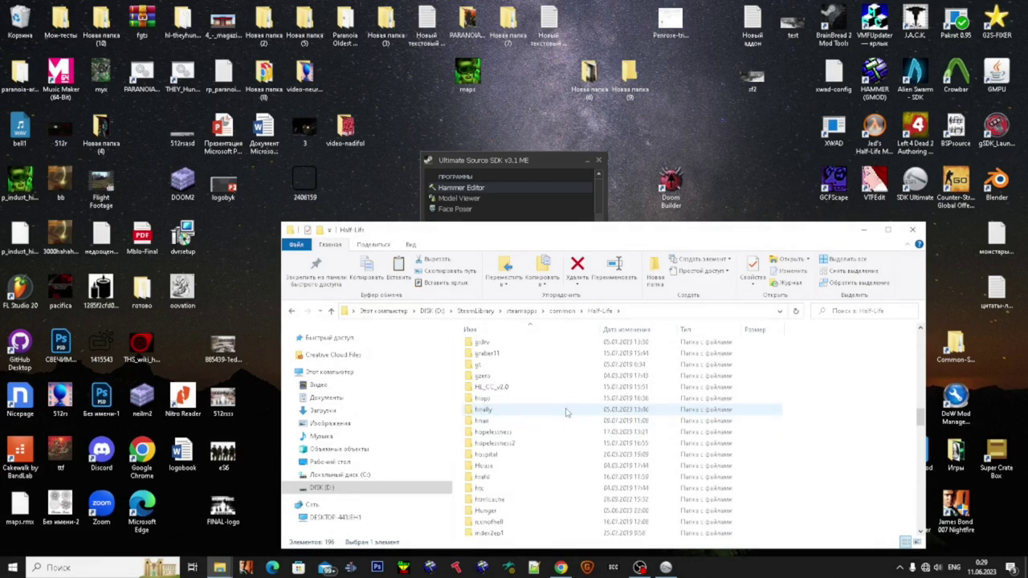
pyautogui.scroll(3, 566, 412)
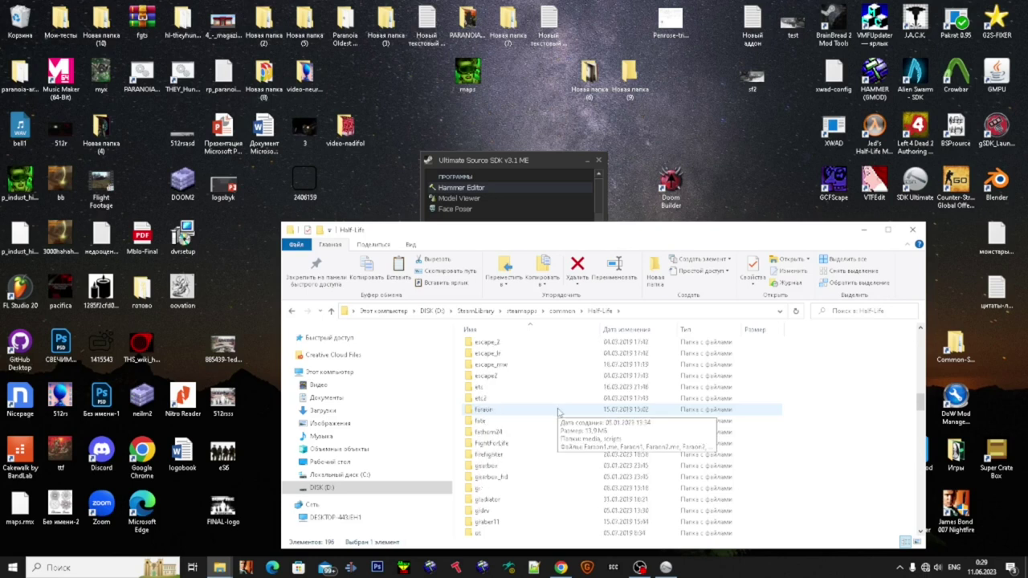
pyautogui.scroll(2, 559, 412)
pyautogui.scroll(3, 560, 411)
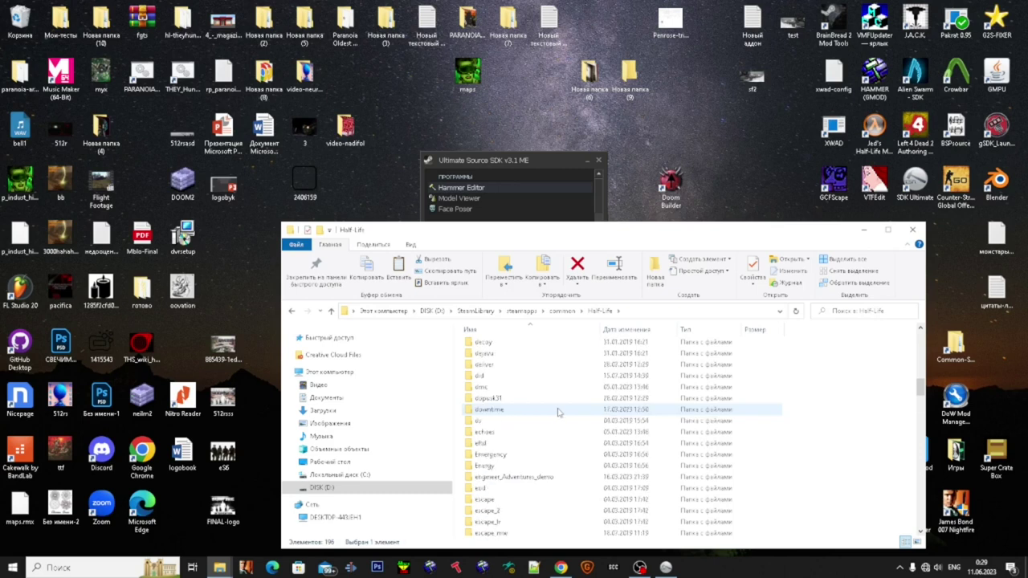
pyautogui.scroll(4, 560, 411)
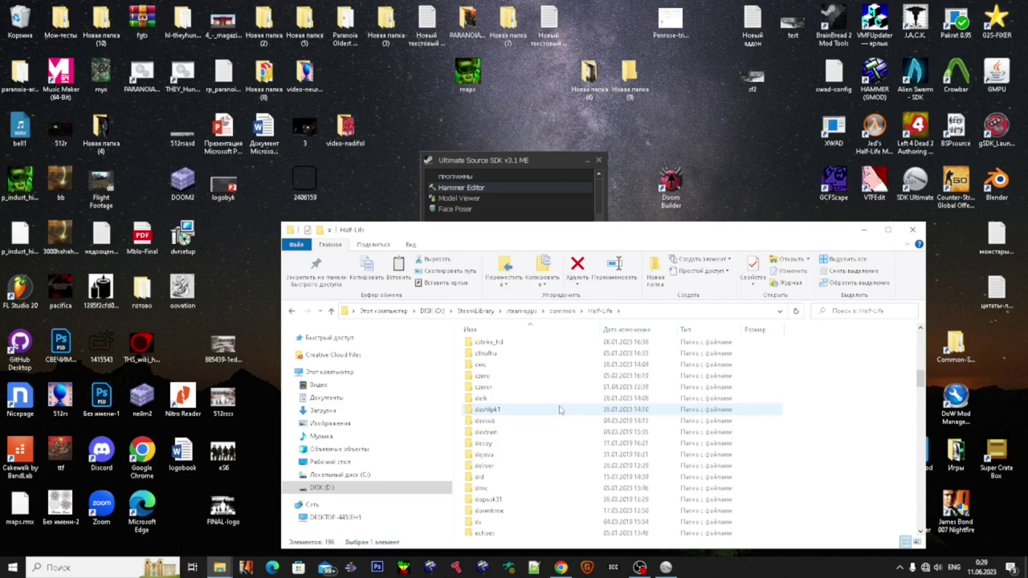
pyautogui.doubleClick(564, 399)
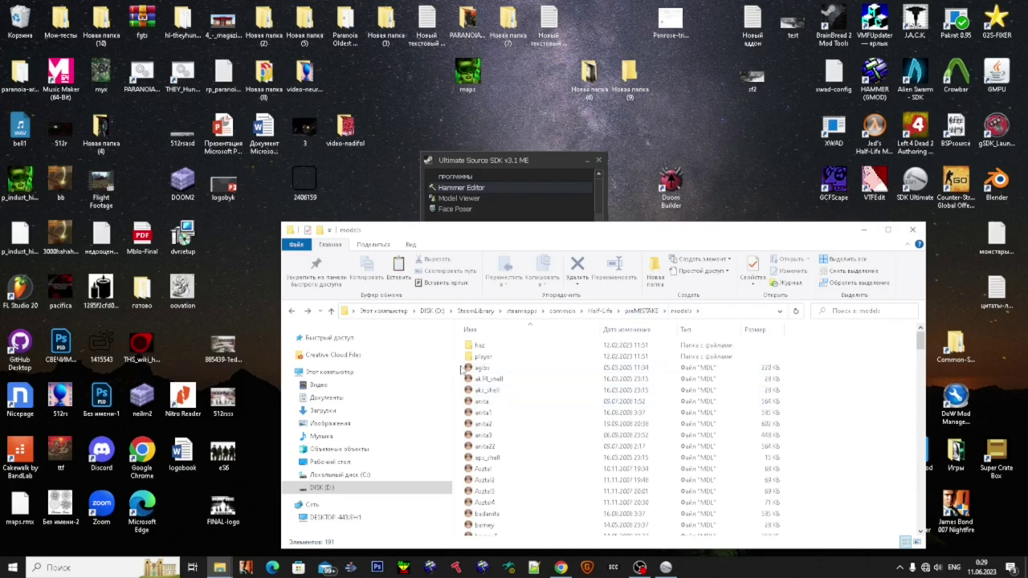
# Step: Select the models flaska1 through flaska4 in the preMISTAKE models folder
pyautogui.scroll(-3, 476, 384)
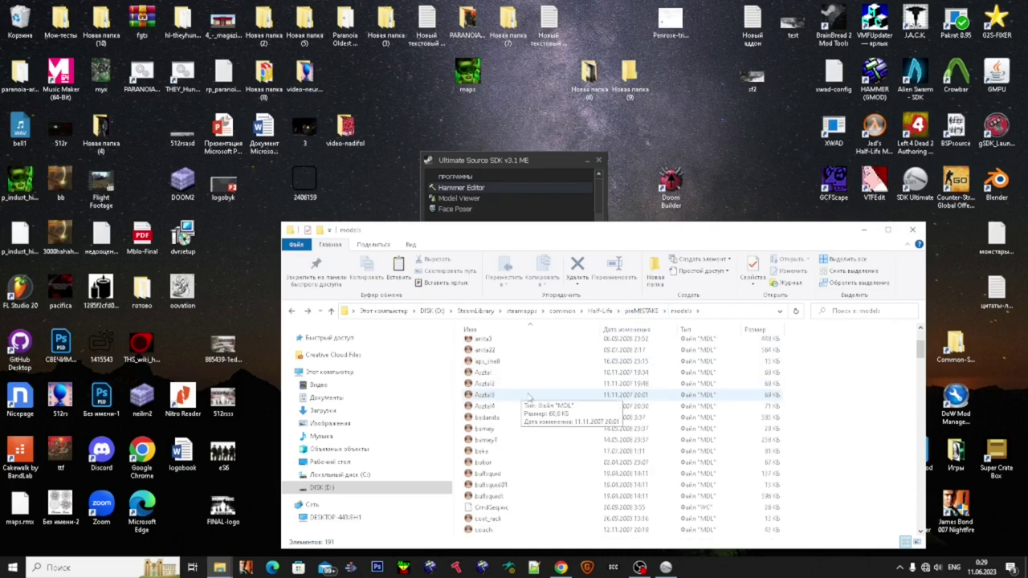
pyautogui.scroll(-8, 529, 397)
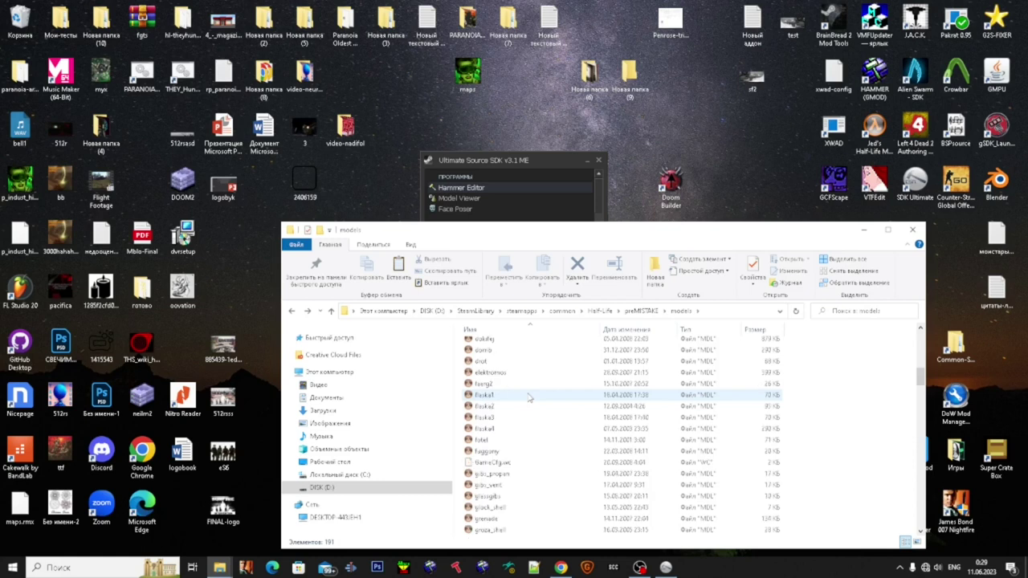
pyautogui.scroll(-1, 470, 410)
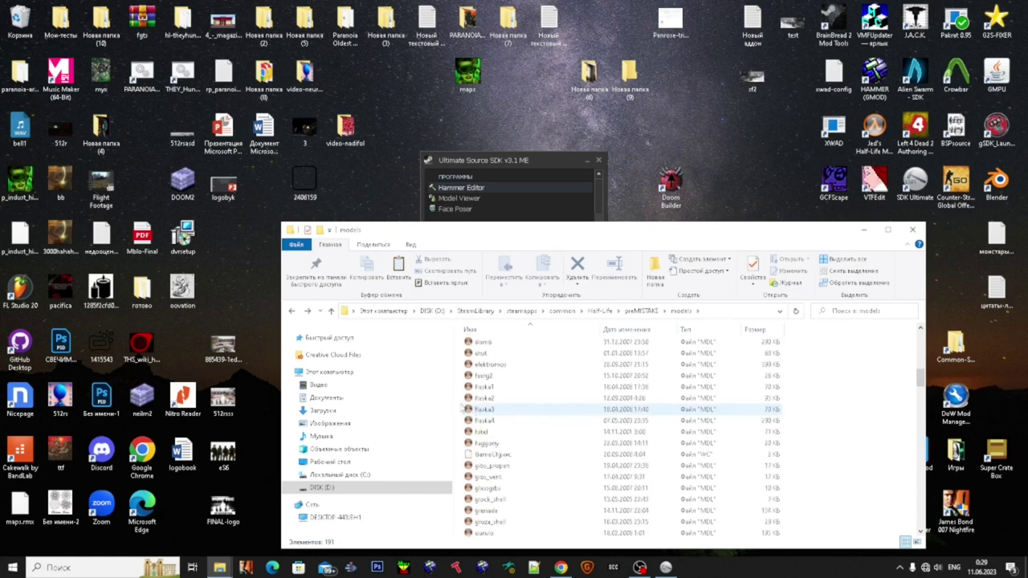
pyautogui.moveTo(460, 386); pyautogui.dragTo(498, 422)
# Step: Add the models kulcs1, kulcs2, lampa, lampa1 and lampa2 to the file selection
pyautogui.scroll(-8, 509, 429)
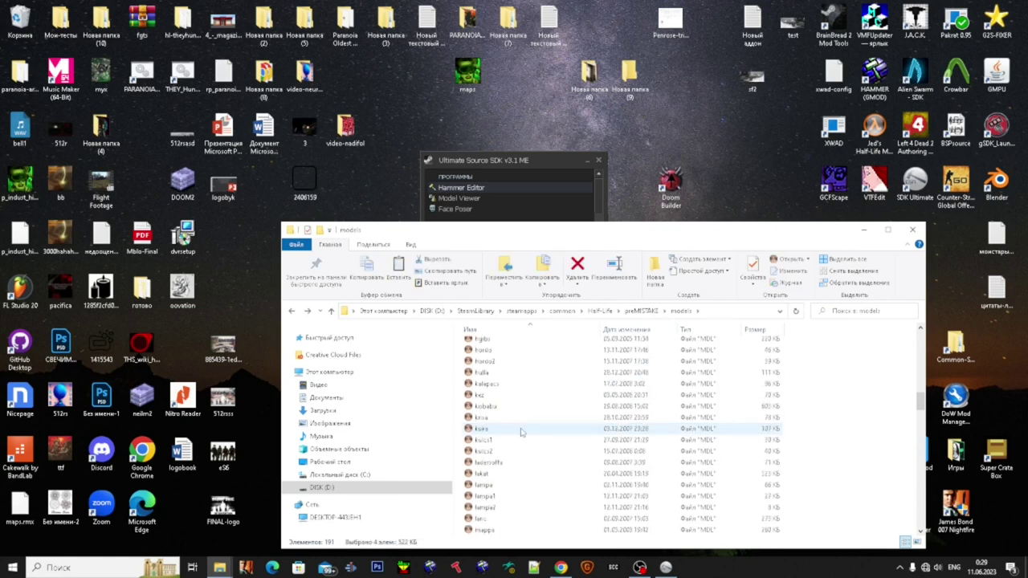
pyautogui.keyDown('ctrl'); pyautogui.click(523, 440); pyautogui.keyUp('ctrl')
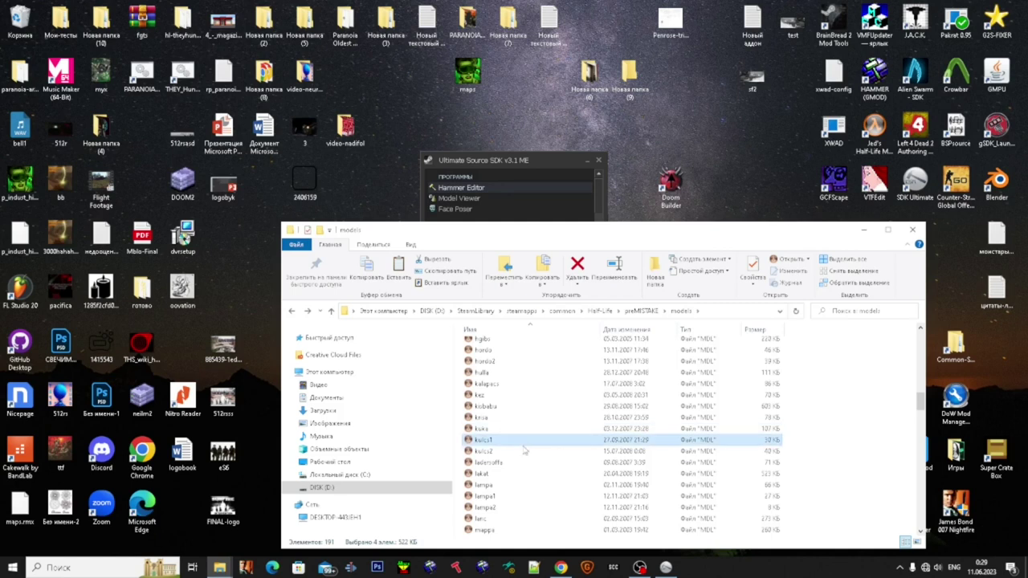
pyautogui.keyDown('ctrl'); pyautogui.click(523, 452); pyautogui.keyUp('ctrl')
pyautogui.scroll(-3, 523, 452)
pyautogui.keyDown('ctrl'); pyautogui.click(500, 384); pyautogui.keyUp('ctrl')
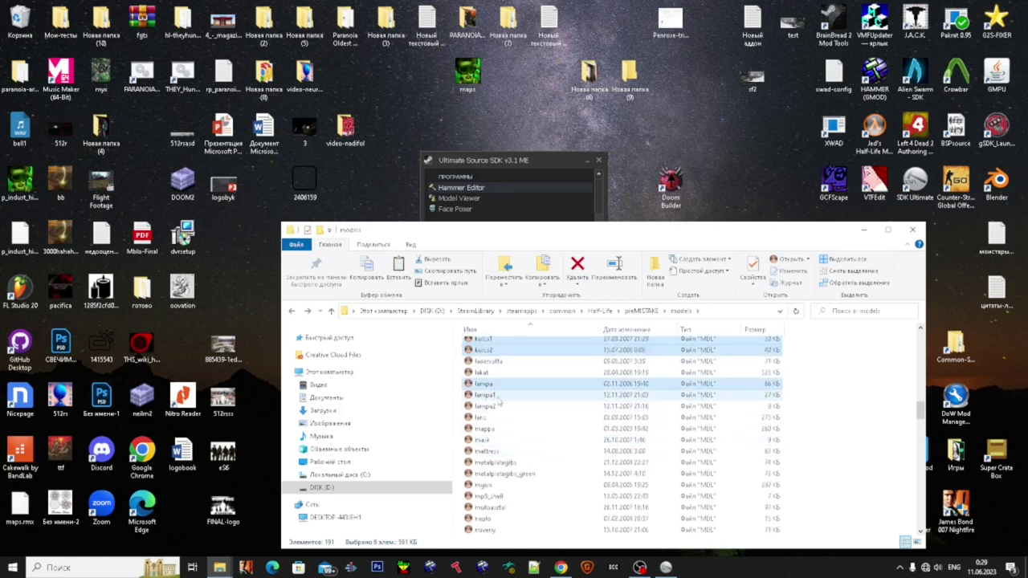
pyautogui.keyDown('ctrl'); pyautogui.click(501, 395); pyautogui.keyUp('ctrl')
pyautogui.keyDown('ctrl'); pyautogui.click(503, 407); pyautogui.keyUp('ctrl')
# Step: Add the models mgun, papir1, papir2 and papir3 to the file selection
pyautogui.scroll(-3, 538, 462)
pyautogui.keyDown('ctrl'); pyautogui.click(493, 385); pyautogui.keyUp('ctrl')
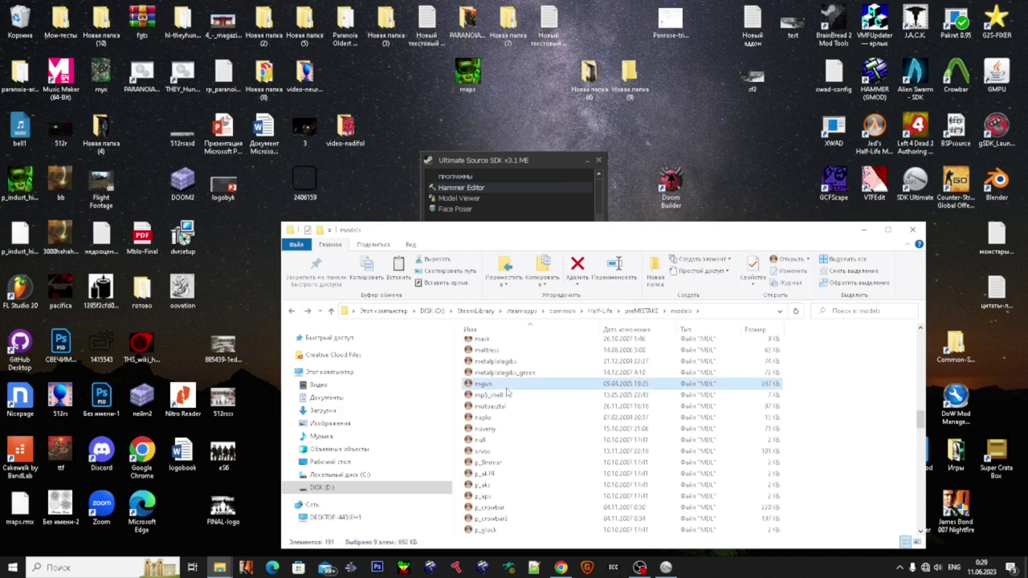
pyautogui.scroll(-4, 538, 457)
pyautogui.scroll(-2, 538, 460)
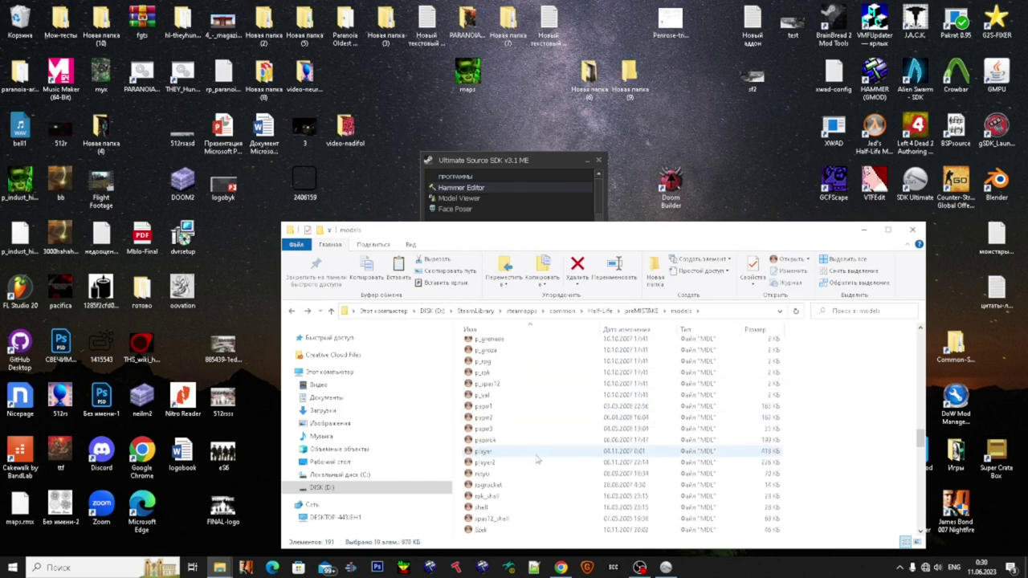
pyautogui.keyDown('ctrl'); pyautogui.click(521, 407); pyautogui.keyUp('ctrl')
pyautogui.keyDown('ctrl'); pyautogui.click(521, 418); pyautogui.keyUp('ctrl')
pyautogui.keyDown('ctrl'); pyautogui.click(520, 430); pyautogui.keyUp('ctrl')
# Step: Add the models szobor1, szobor2 and szobor3 to the file selection
pyautogui.scroll(-4, 523, 446)
pyautogui.keyDown('ctrl'); pyautogui.click(528, 453); pyautogui.keyUp('ctrl')
pyautogui.keyDown('ctrl'); pyautogui.click(512, 486); pyautogui.keyUp('ctrl')
pyautogui.keyDown('ctrl'); pyautogui.click(513, 507); pyautogui.keyUp('ctrl')
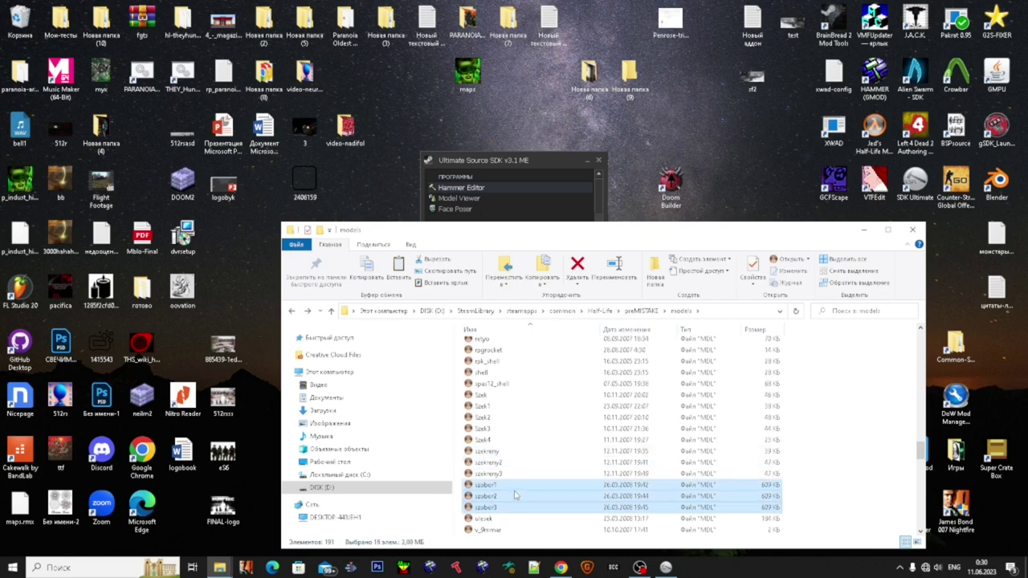
# Step: Create a new desktop folder and paste copies of the selected model files into it
pyautogui.rightClick(529, 81)
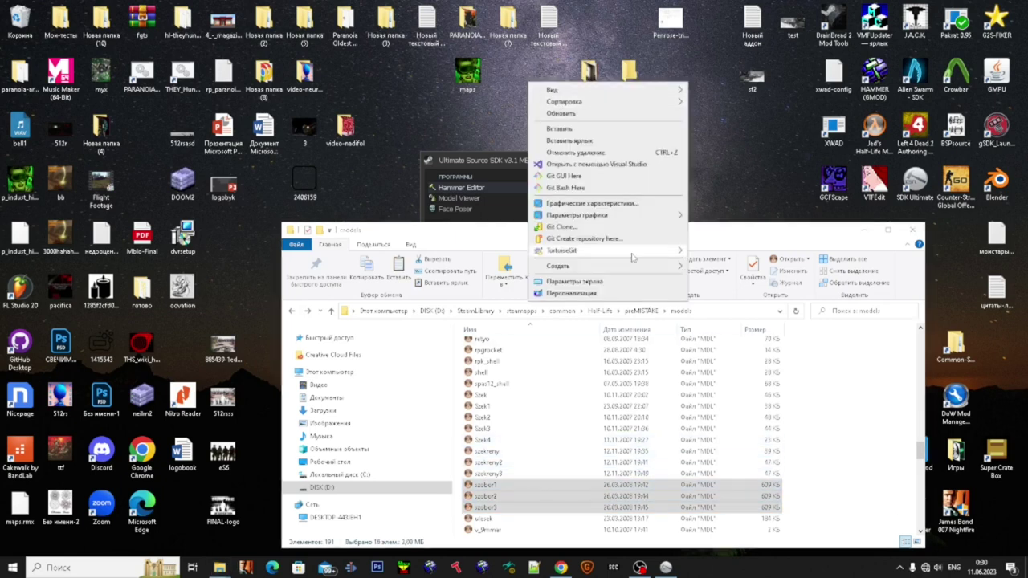
pyautogui.moveTo(635, 266)
pyautogui.click(707, 267)
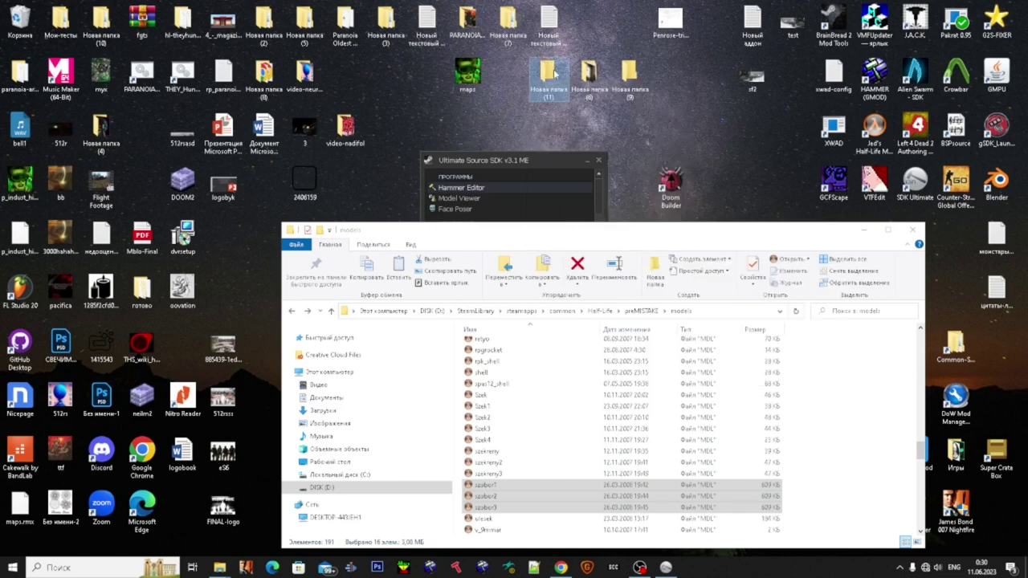
pyautogui.doubleClick(553, 74)
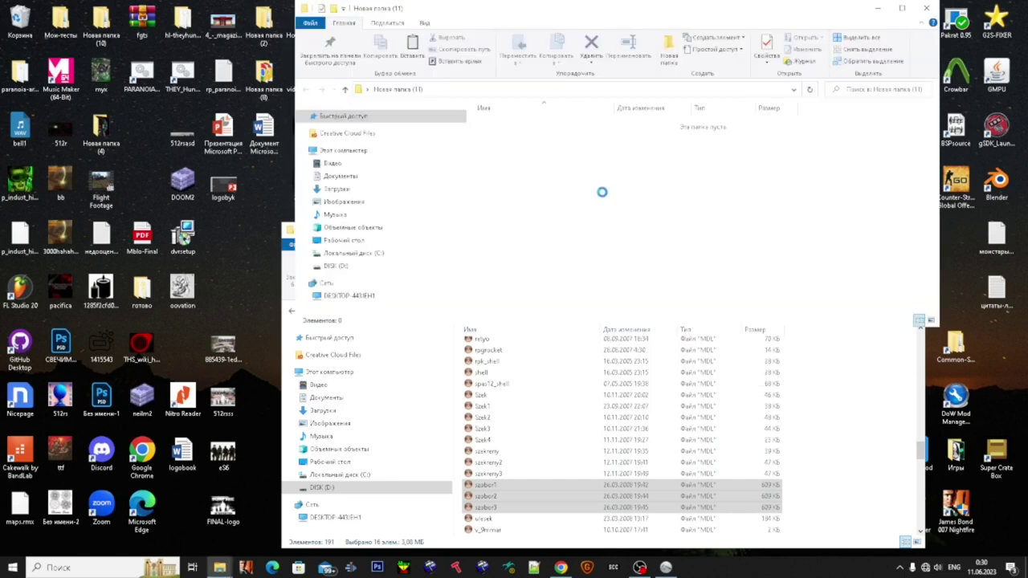
pyautogui.hotkey('ctrl', 'v')
# Step: Open the flaska1, kulcs1 and lampa models in Jed's Half-Life Model Viewer and view each from another angle
pyautogui.click(518, 128)
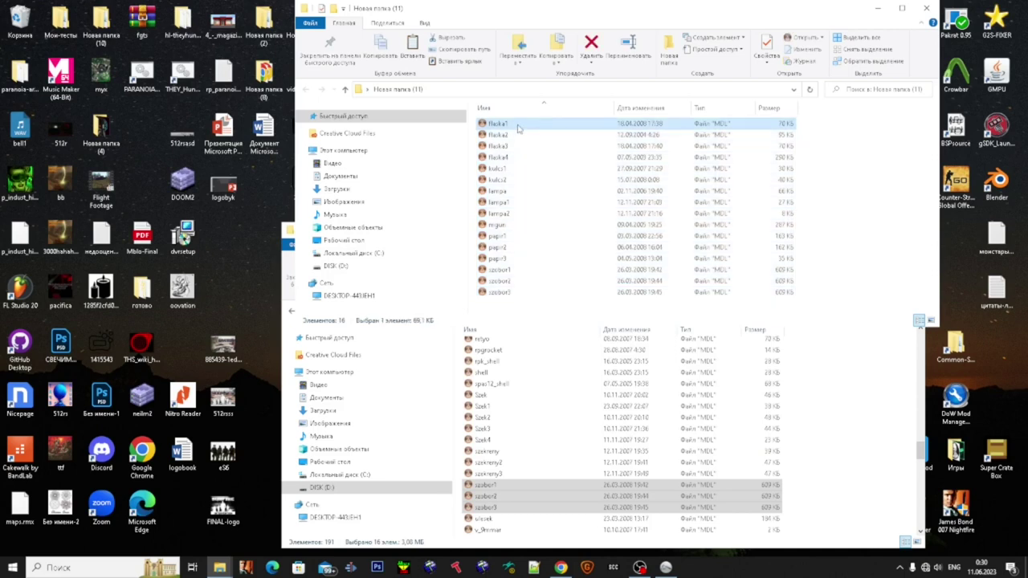
pyautogui.moveTo(223, 157); pyautogui.dragTo(256, 150)
pyautogui.doubleClick(498, 168)
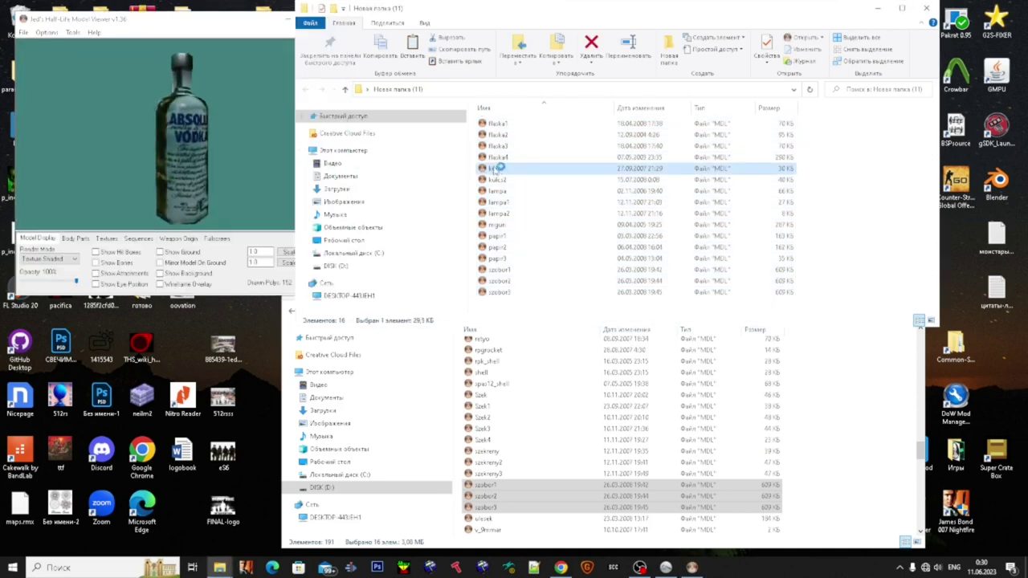
pyautogui.moveTo(273, 156); pyautogui.dragTo(289, 171)
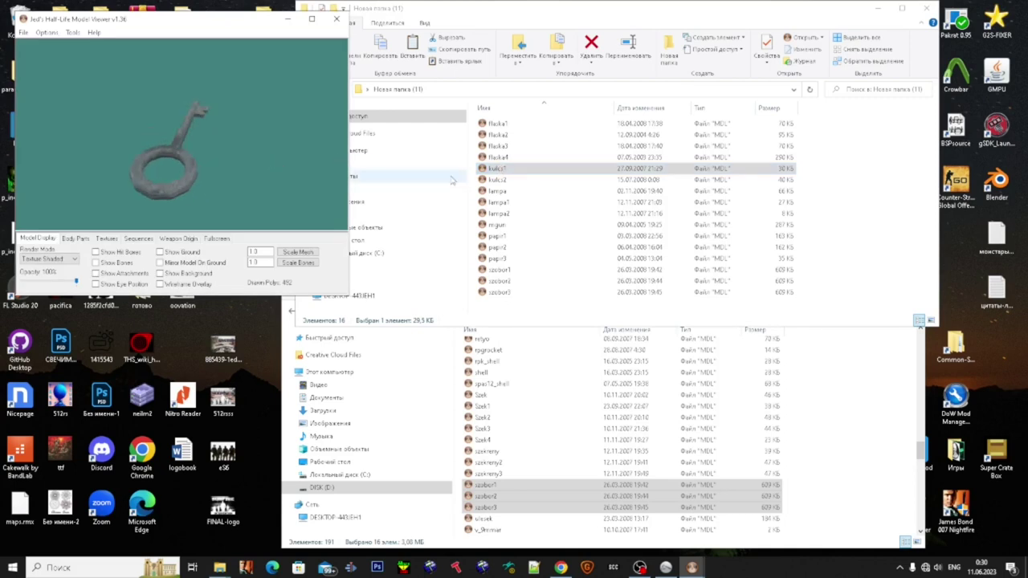
pyautogui.click(490, 191)
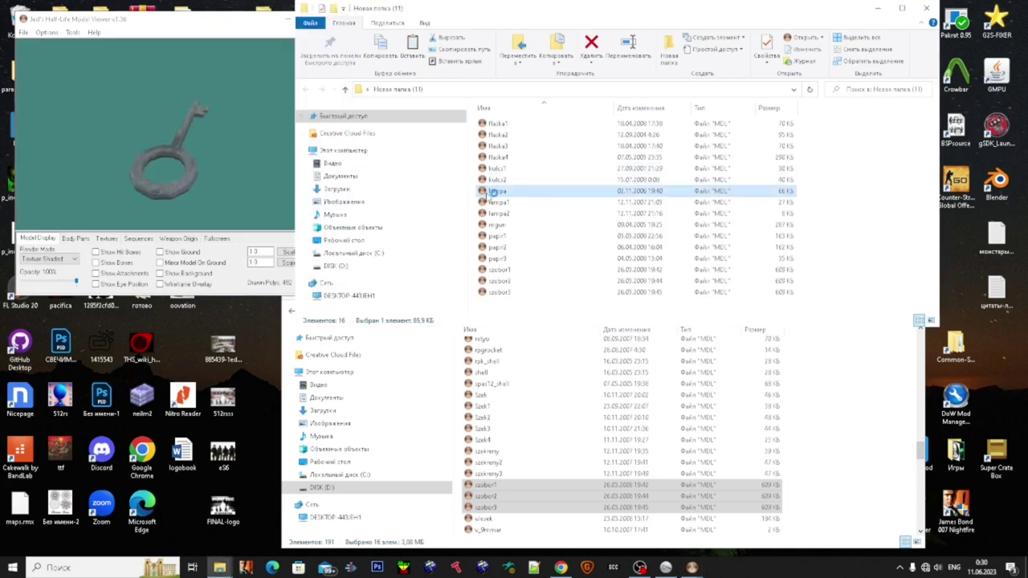
pyautogui.moveTo(225, 154)
pyautogui.mouseDown()
pyautogui.moveTo(264, 159)
pyautogui.moveTo(241, 151)
pyautogui.mouseUp()
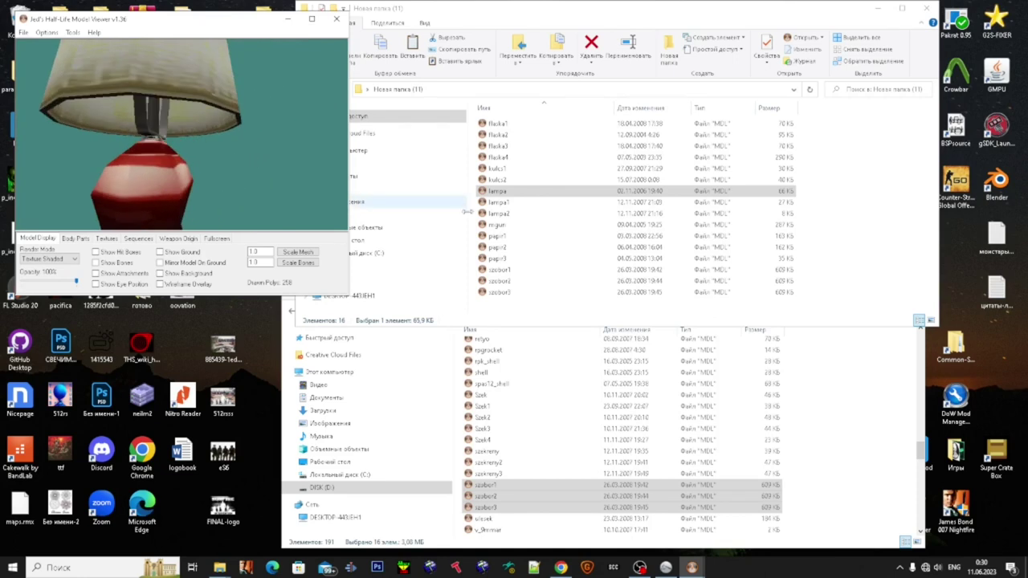
# Step: Open the mgun and papir1 models in the model viewer and rotate each one
pyautogui.doubleClick(504, 225)
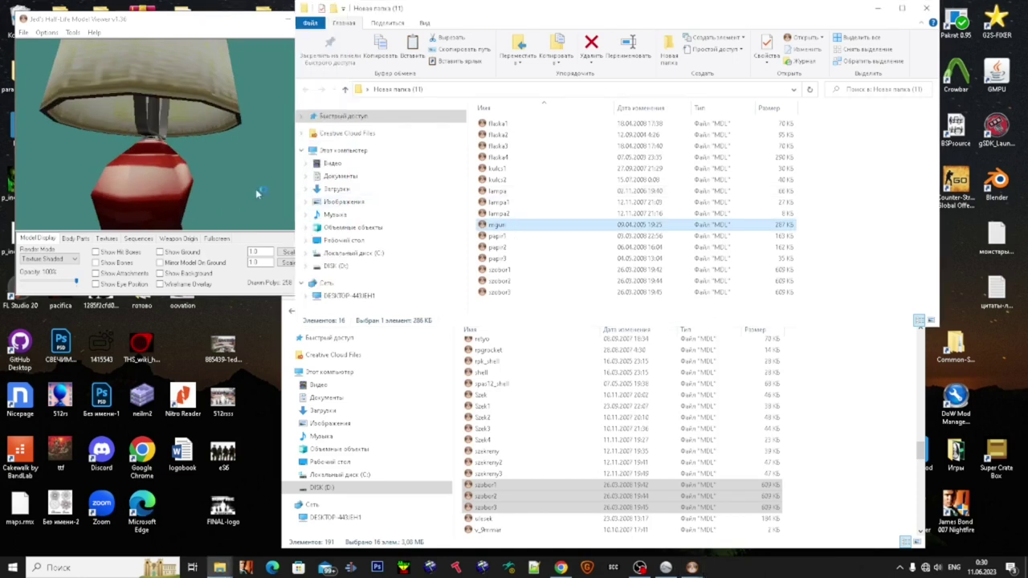
pyautogui.moveTo(223, 157); pyautogui.dragTo(274, 167)
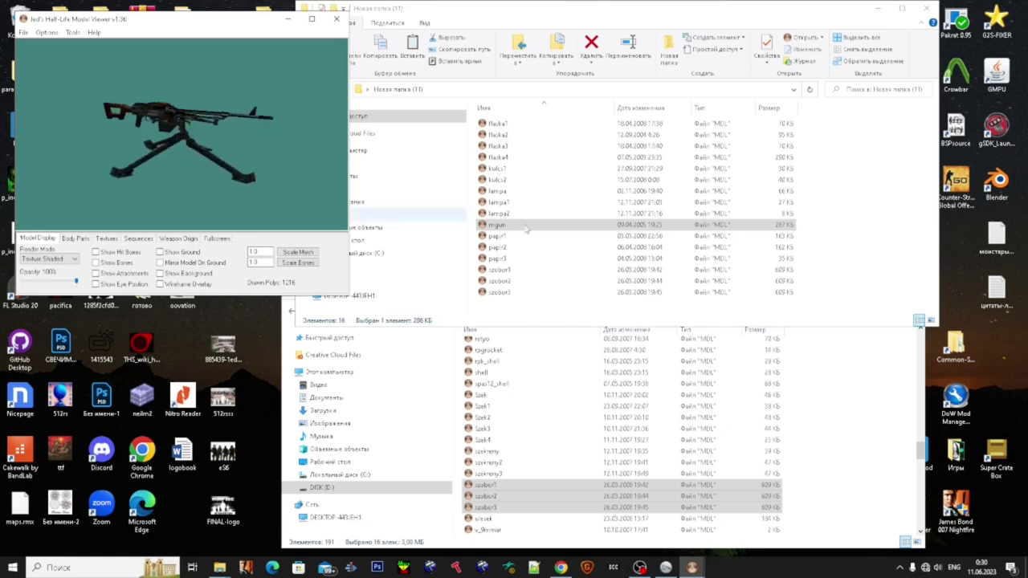
pyautogui.doubleClick(531, 237)
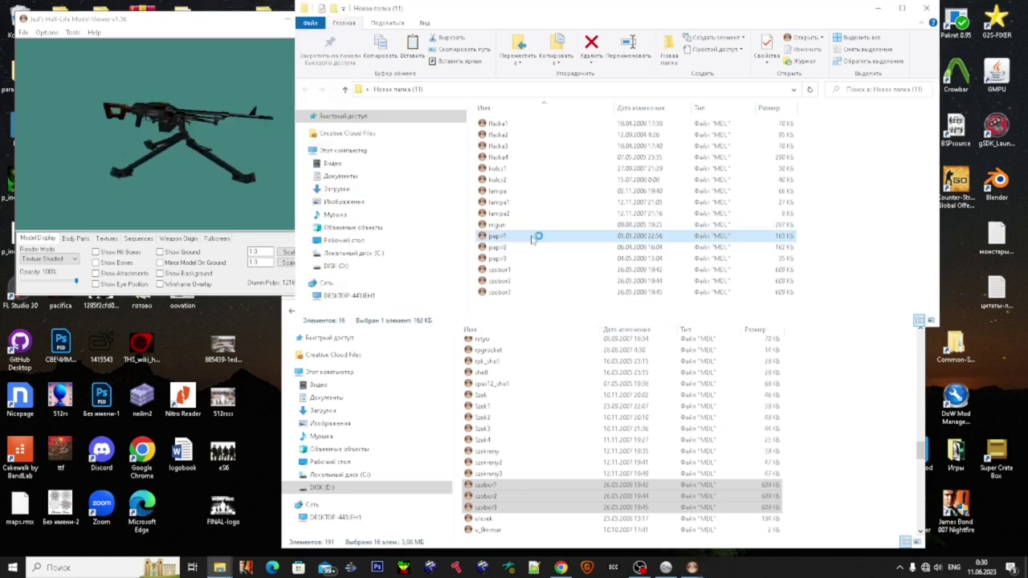
pyautogui.moveTo(197, 171)
pyautogui.mouseDown()
pyautogui.moveTo(266, 205)
pyautogui.moveTo(200, 169)
pyautogui.mouseUp()
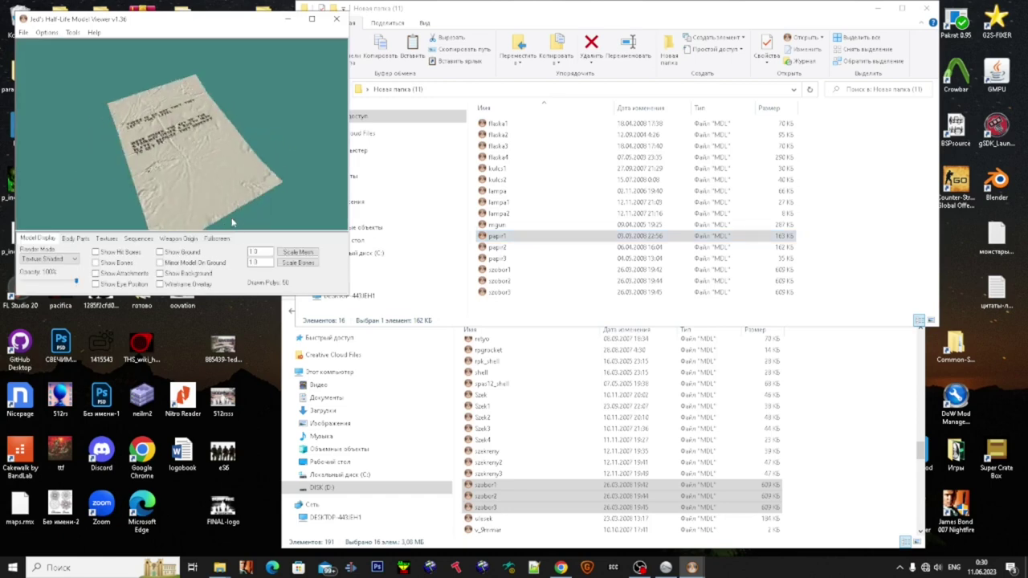
# Step: Open the szobor1 mannequin model in the model viewer and inspect it from the front and back
pyautogui.doubleClick(498, 270)
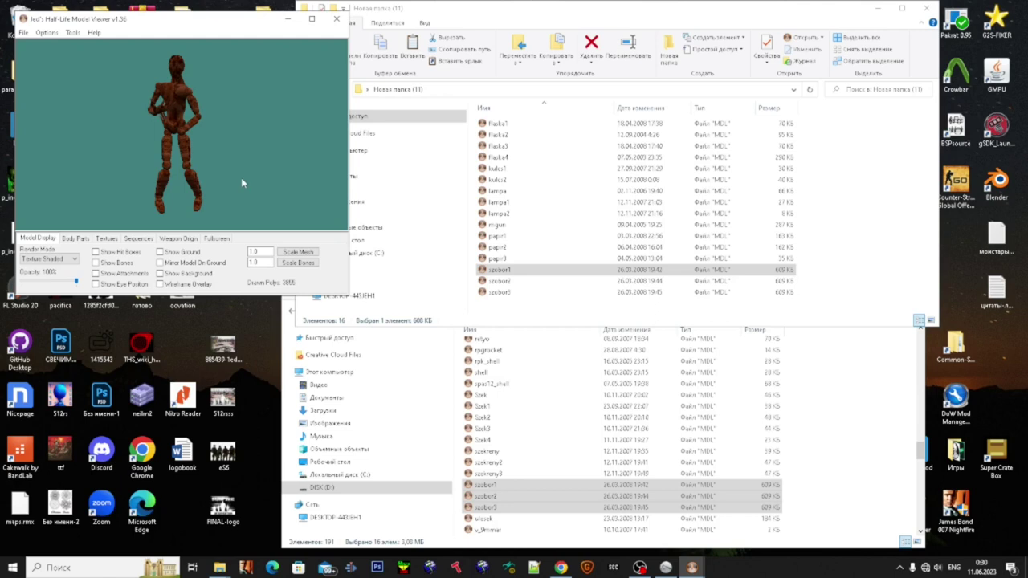
pyautogui.moveTo(242, 178); pyautogui.dragTo(327, 180)
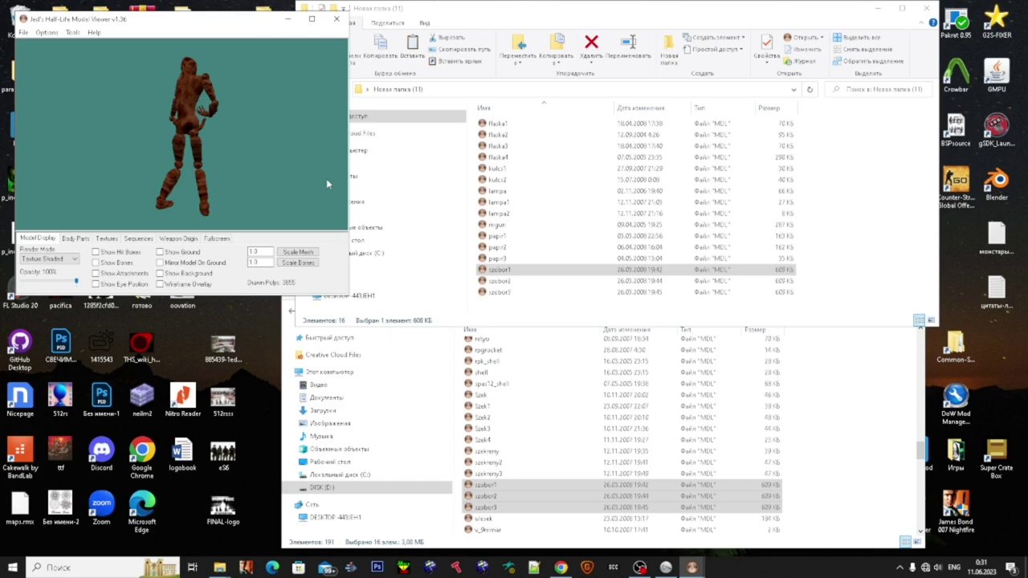
pyautogui.moveTo(327, 184); pyautogui.dragTo(245, 177)
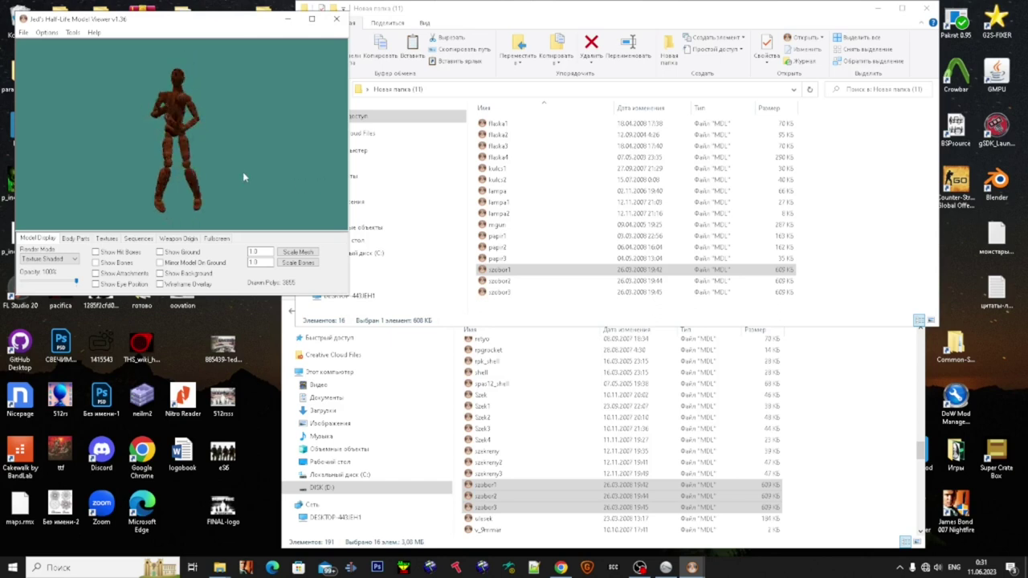
# Step: Examine the szobor1 model's animation sequences, textures and body parts, and close its viewer
pyautogui.click(138, 239)
pyautogui.click(72, 259)
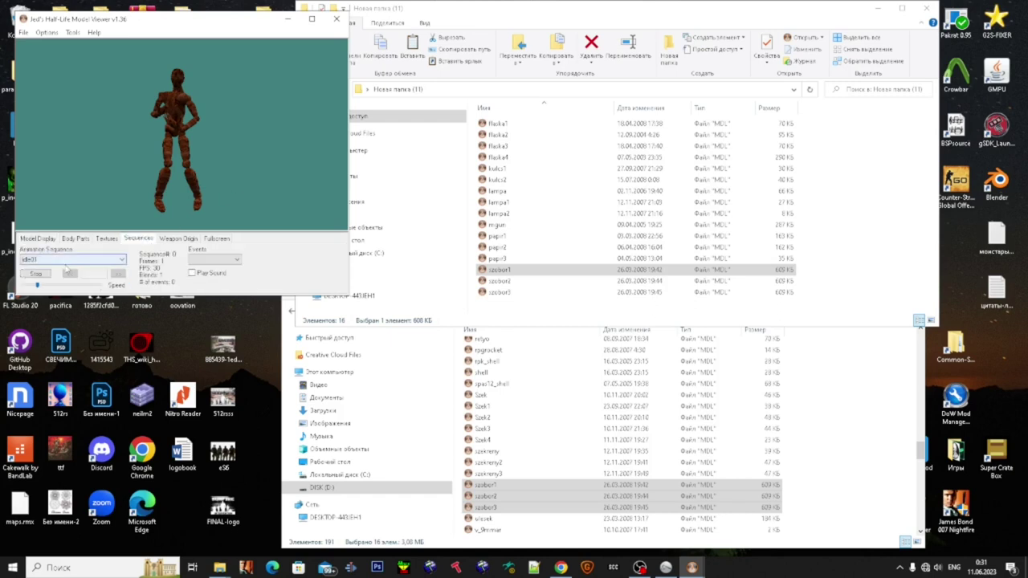
pyautogui.click(64, 266)
pyautogui.moveTo(38, 286); pyautogui.dragTo(69, 286)
pyautogui.click(107, 239)
pyautogui.click(76, 238)
pyautogui.click(71, 265)
pyautogui.click(71, 275)
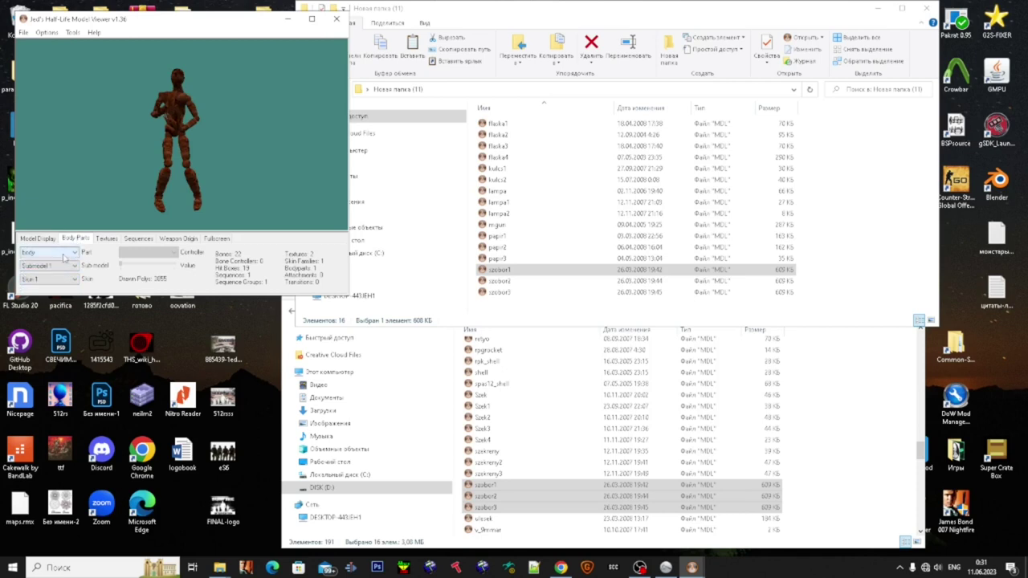
pyautogui.click(337, 20)
pyautogui.click(277, 109)
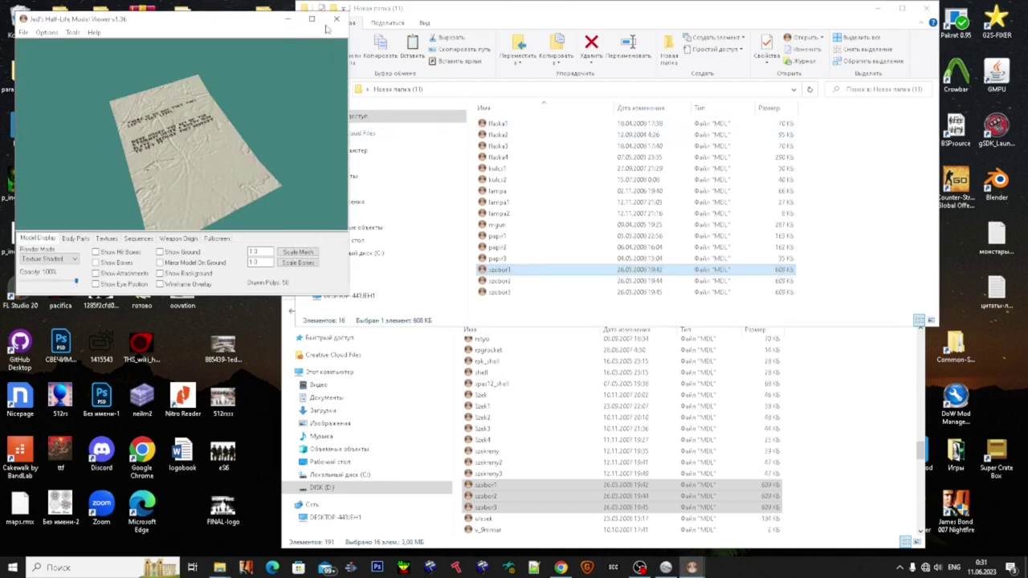
# Step: Close the papir1, mgun and lampa model viewers and move the Новая папка (11) window clear of the desktop shortcuts
pyautogui.click(337, 19)
pyautogui.click(725, 13)
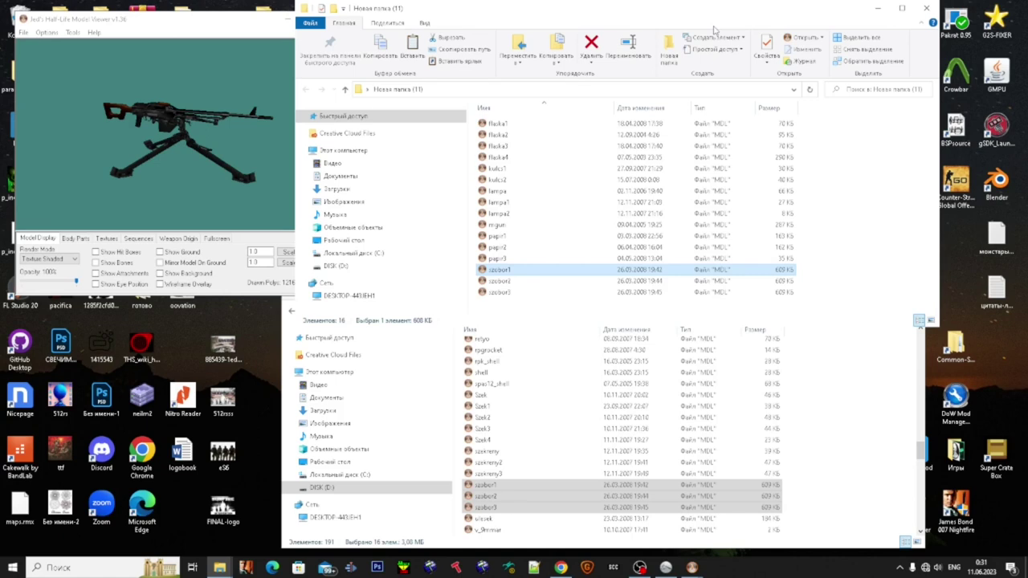
pyautogui.moveTo(160, 135); pyautogui.dragTo(279, 138)
pyautogui.click(335, 19)
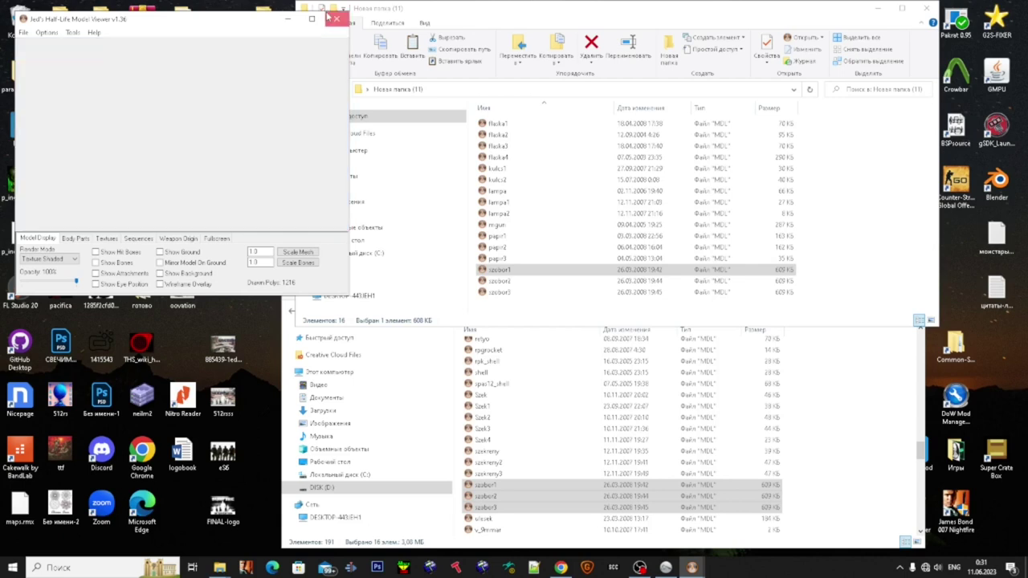
pyautogui.moveTo(420, 11); pyautogui.dragTo(356, 145)
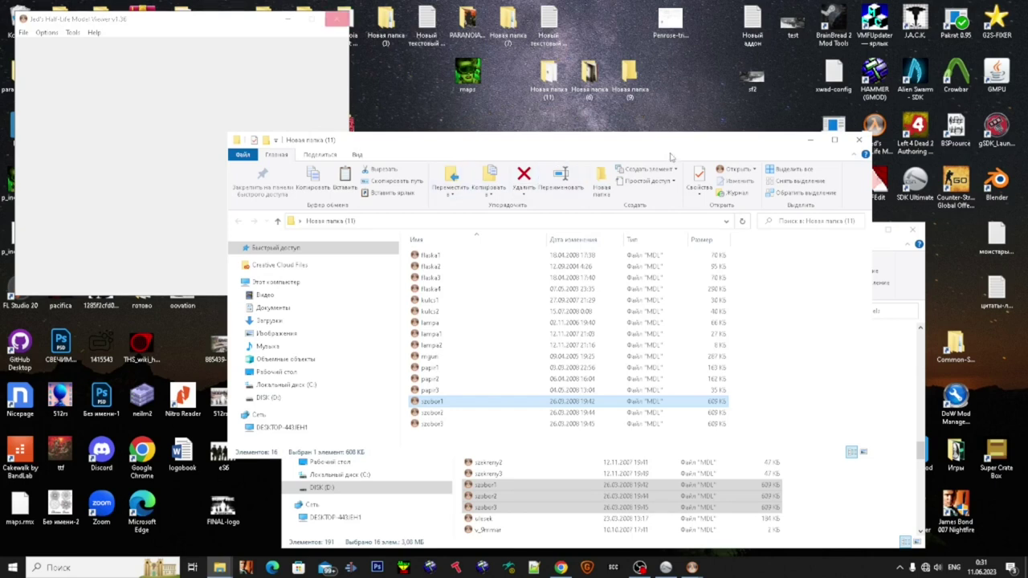
pyautogui.click(337, 18)
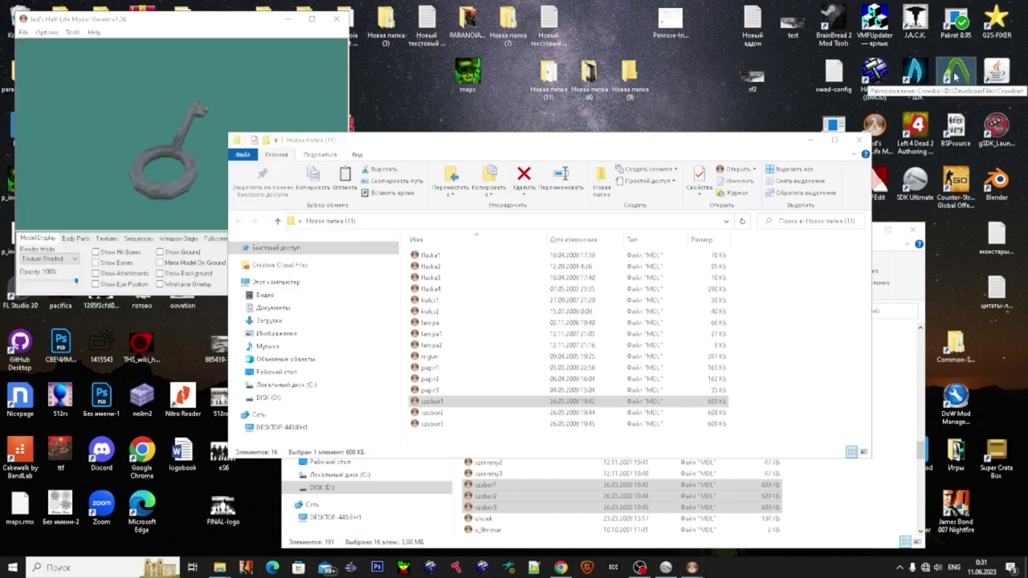
# Step: Launch Crowbar from the desktop and position its window beside the file list of Новая папка (11)
pyautogui.click(956, 76)
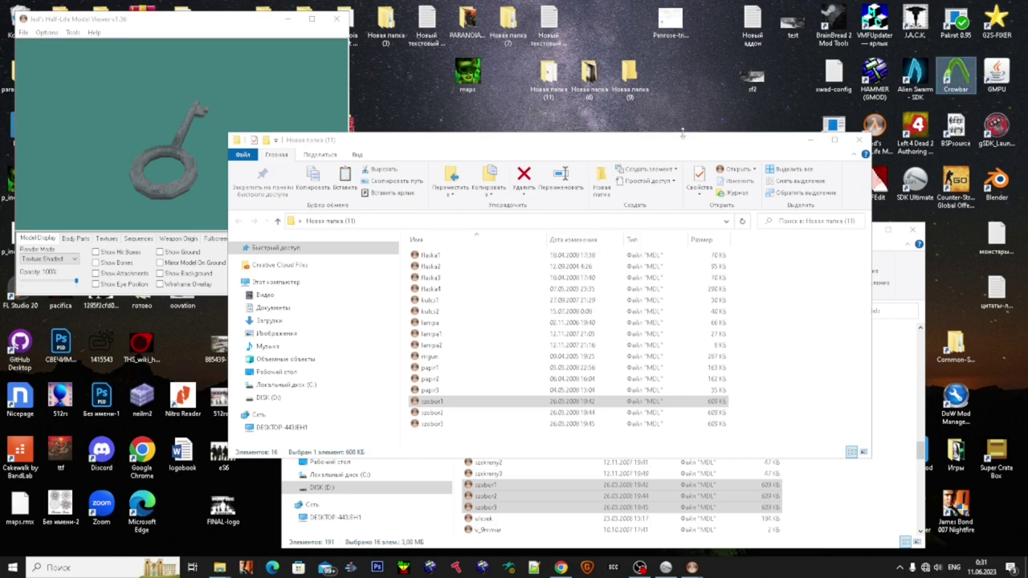
pyautogui.doubleClick(968, 78)
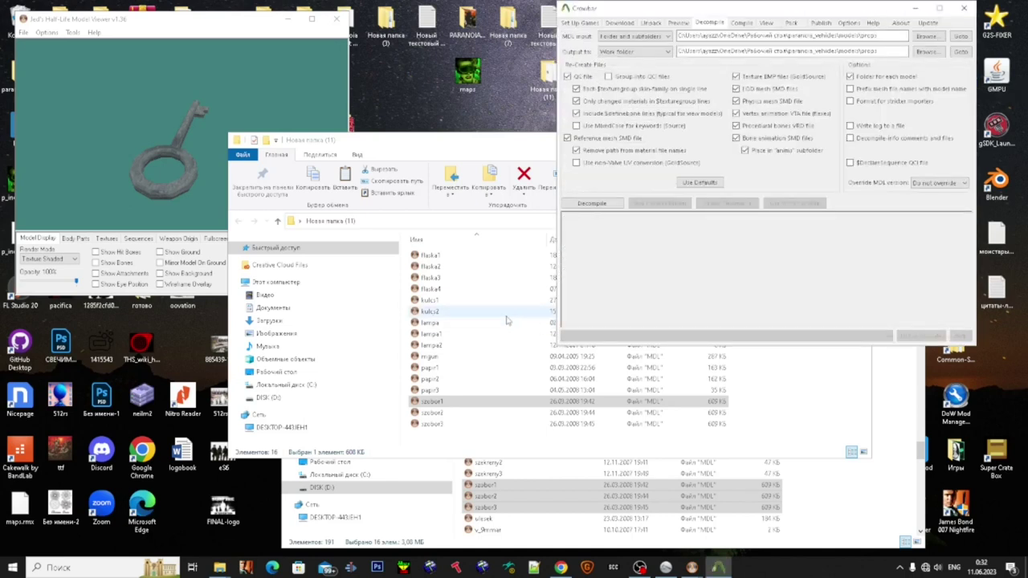
pyautogui.moveTo(756, 11); pyautogui.dragTo(658, 71)
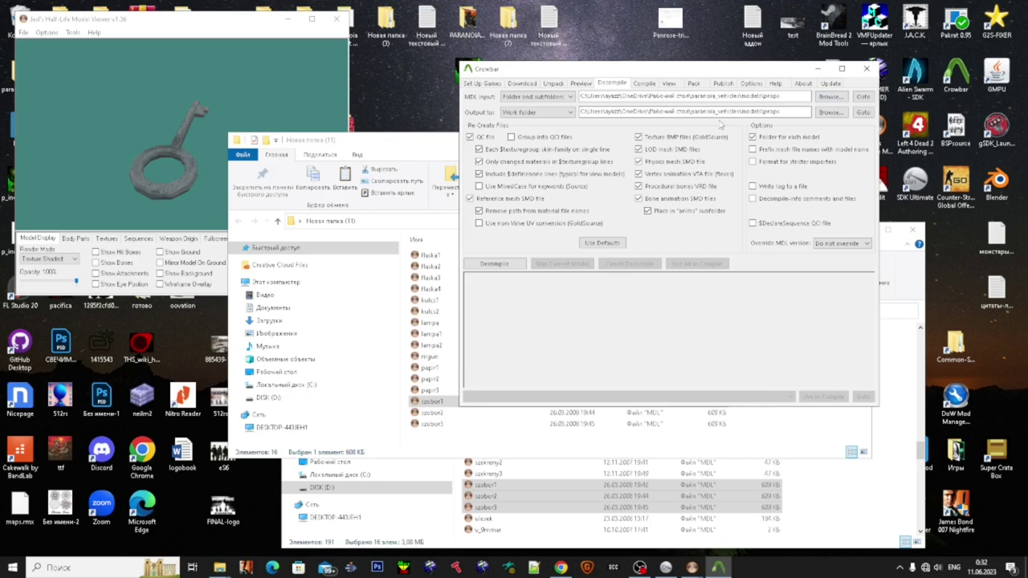
# Step: Copy the path of Новая папка (11) and set it as Crowbar's MDL input for decompiling
pyautogui.click(432, 224)
pyautogui.hotkey('ctrl', 'c')
pyautogui.click(659, 95)
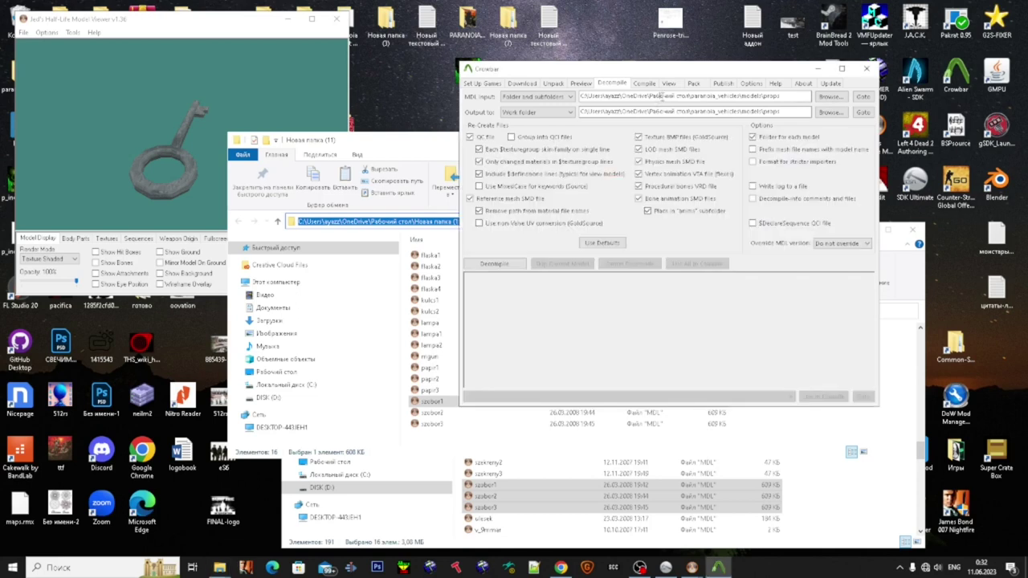
pyautogui.hotkey('ctrl', 'a')
pyautogui.hotkey('ctrl', 'v')
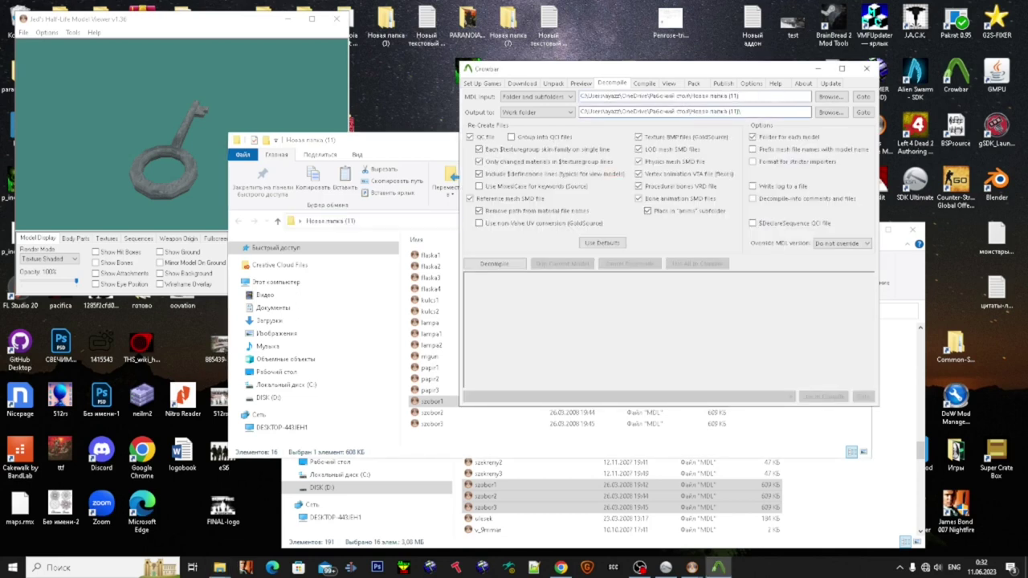
# Step: Decompile all models from Новая папка (11) into its models subfolder, using a separate folder for each model
pyautogui.click(452, 290)
pyautogui.click(673, 129)
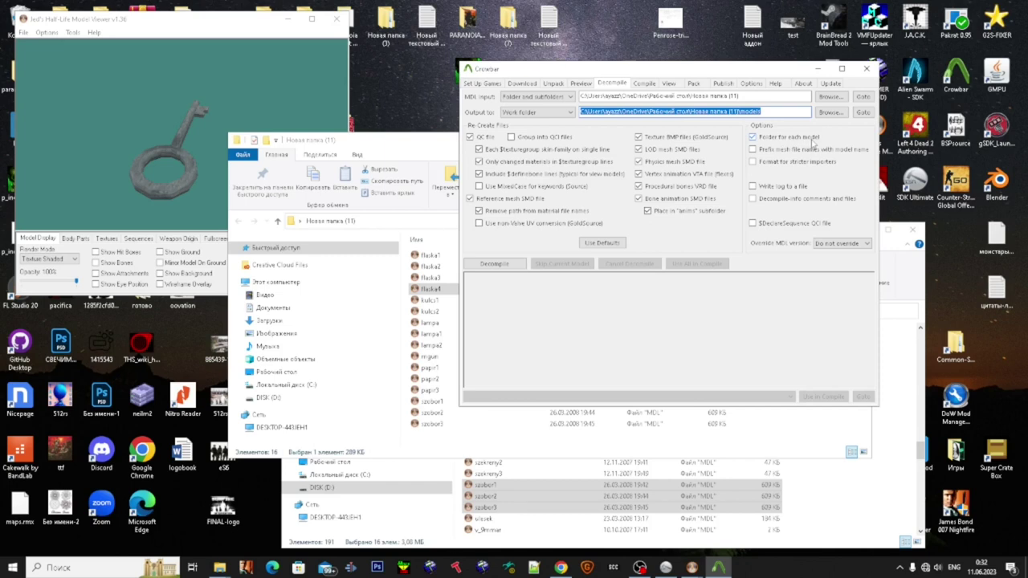
pyautogui.click(425, 291)
pyautogui.moveTo(409, 250); pyautogui.dragTo(611, 442)
pyautogui.click(772, 366)
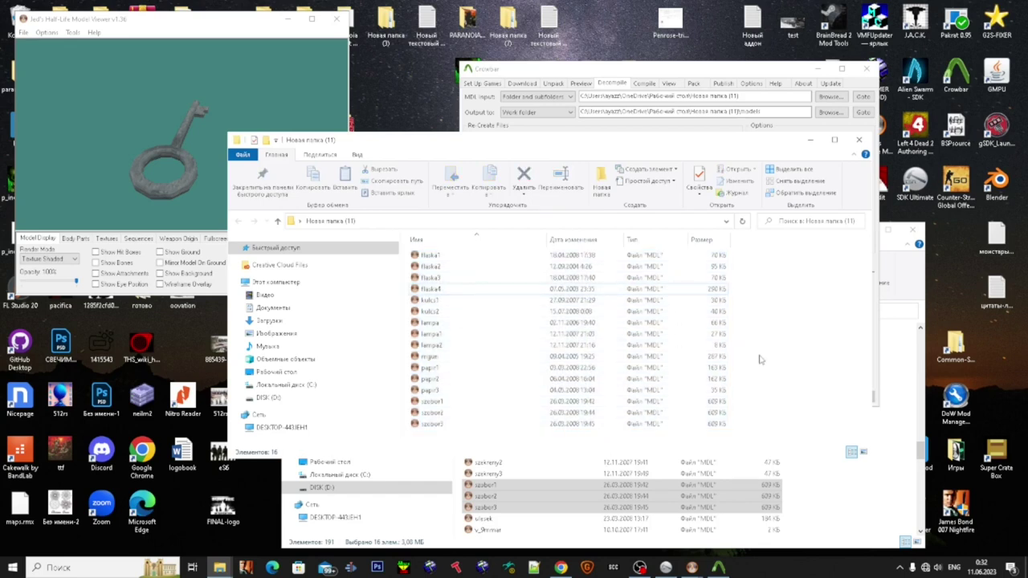
pyautogui.click(683, 131)
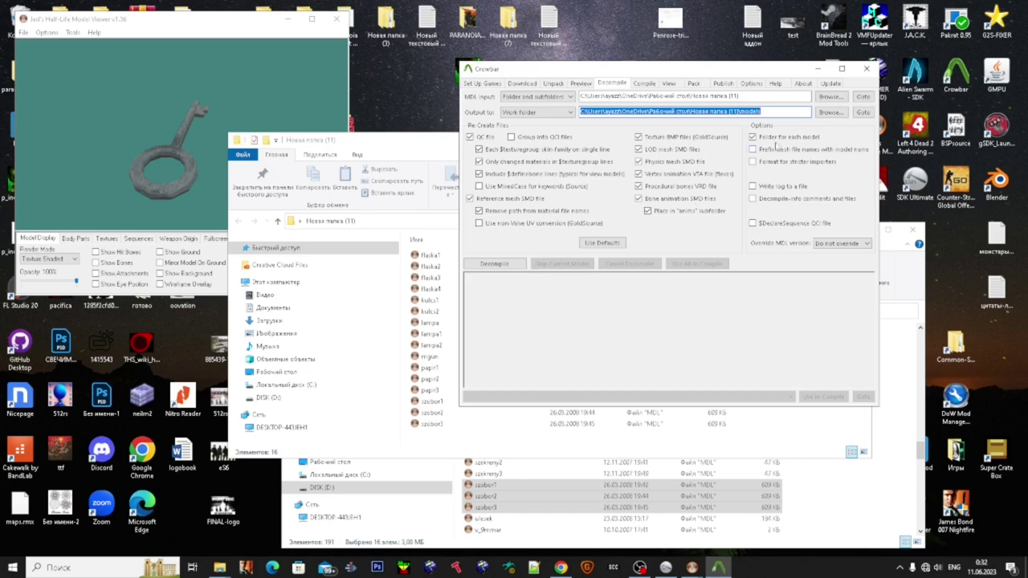
pyautogui.click(509, 264)
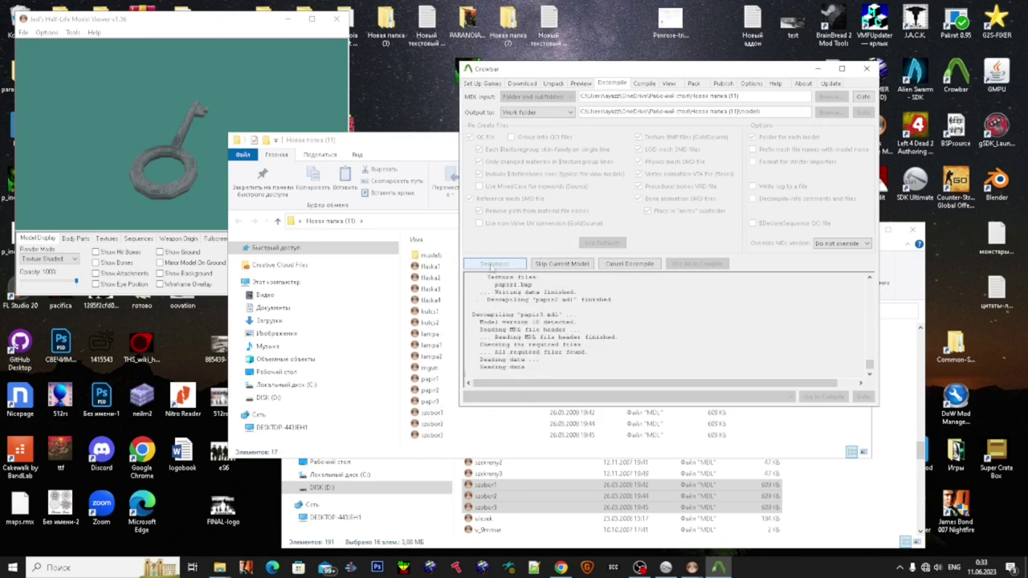
pyautogui.click(484, 84)
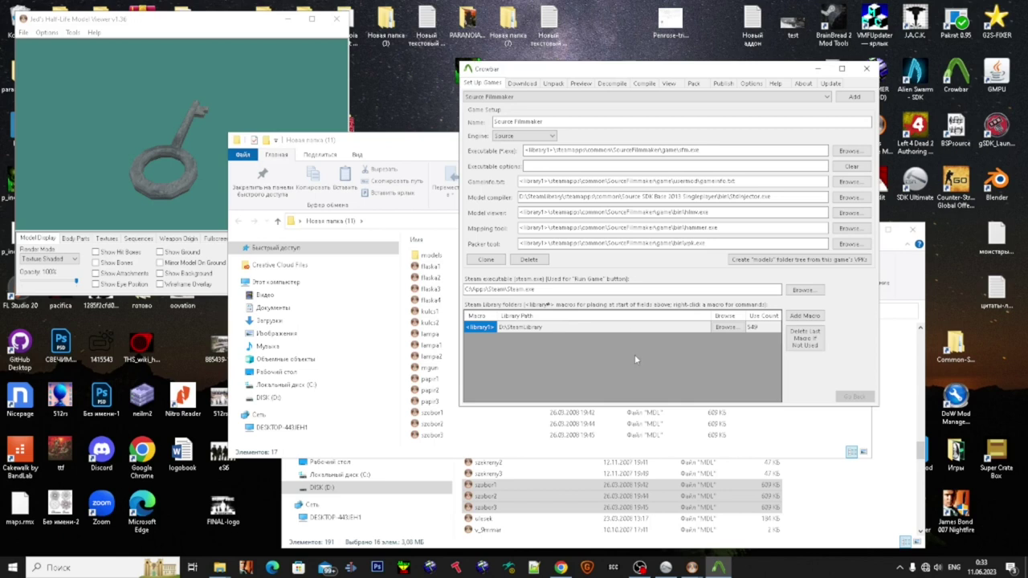
pyautogui.click(620, 84)
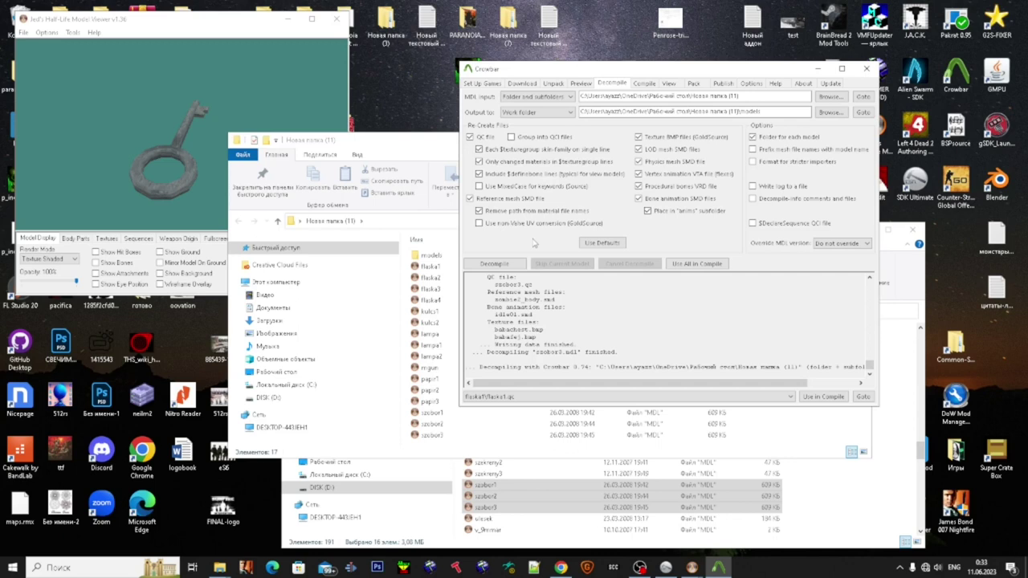
# Step: Look at the decompiled files in the flaska1 folder and return to the models folder
pyautogui.doubleClick(432, 255)
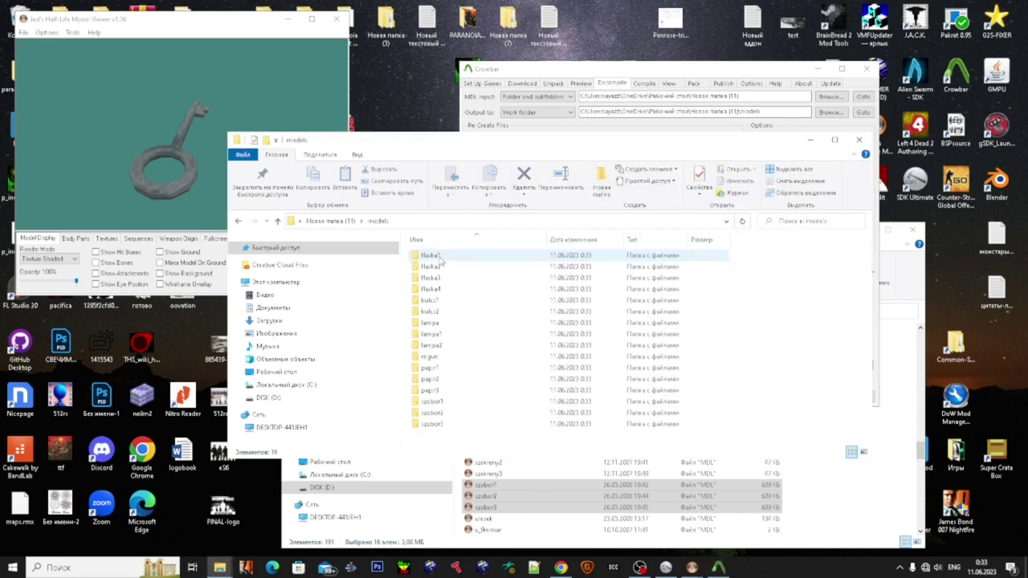
pyautogui.doubleClick(447, 260)
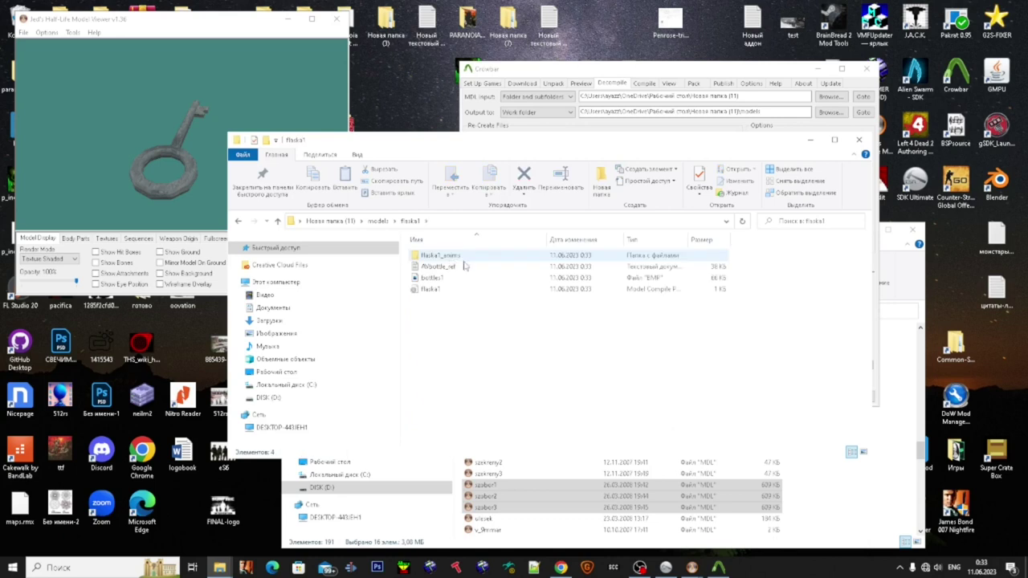
pyautogui.press('BackSpace')
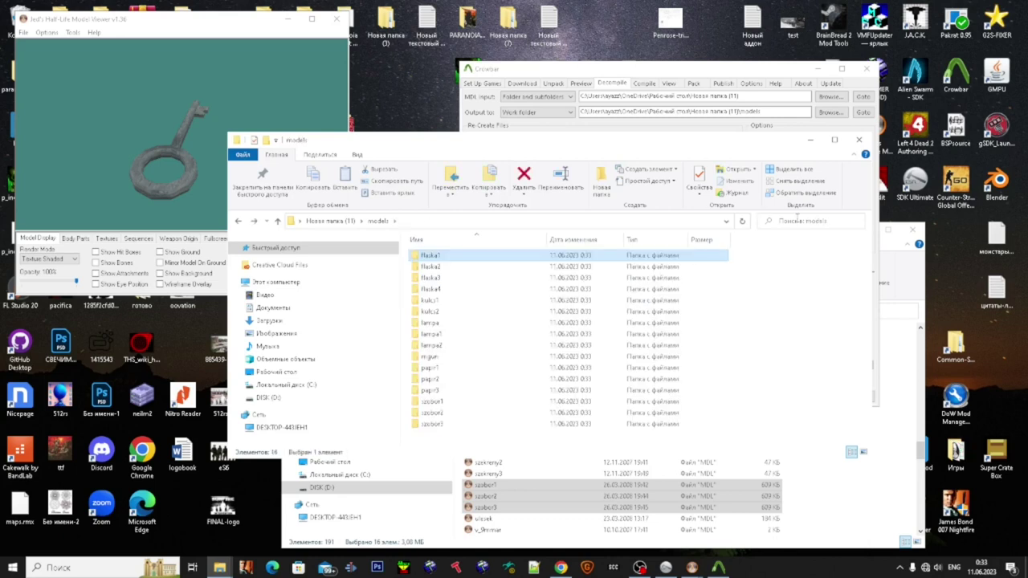
# Step: Search the models folder for .qc files and open all of the results in Notepad++
pyautogui.click(806, 222)
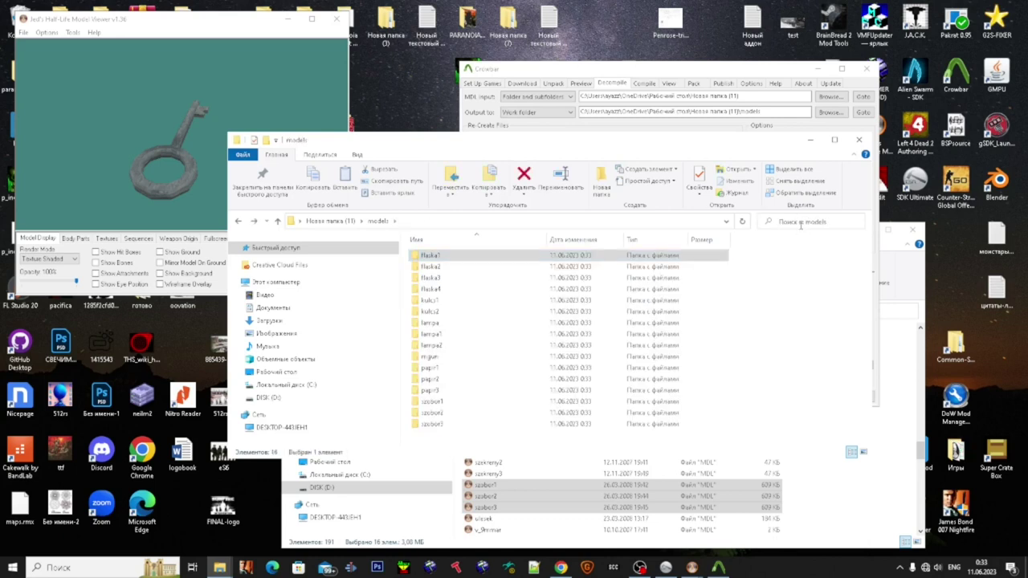
pyautogui.write('4')
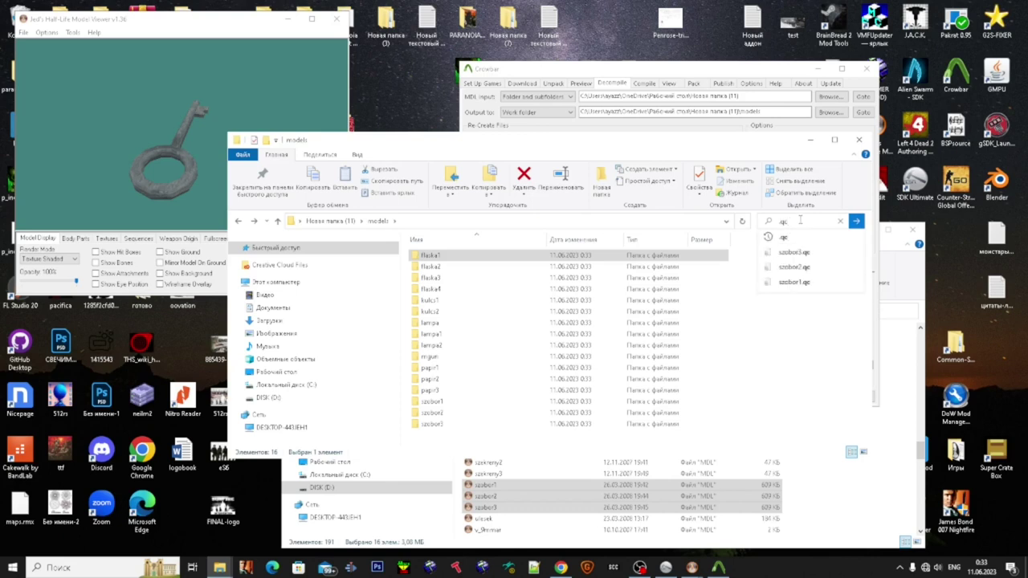
pyautogui.press('Return')
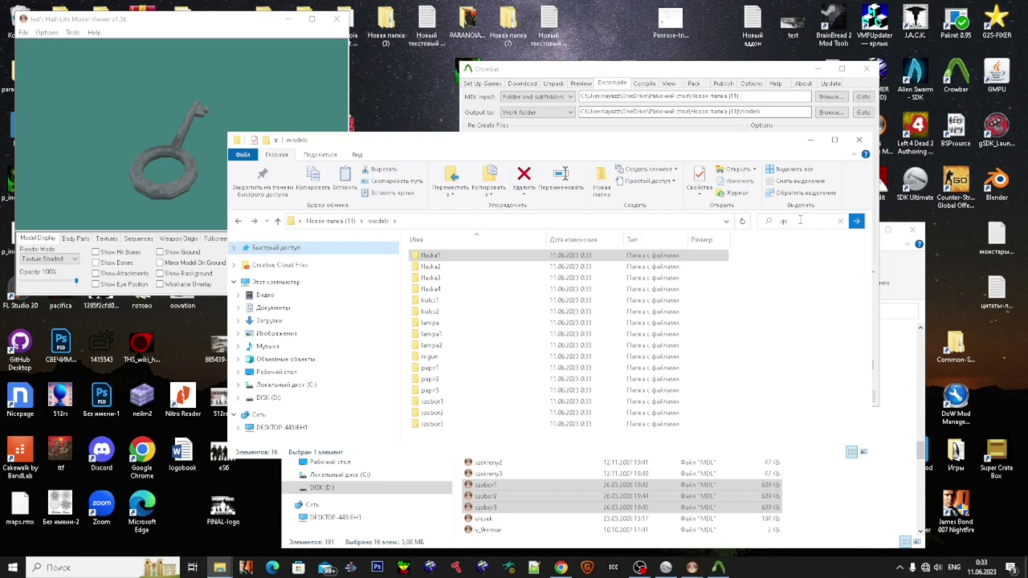
pyautogui.click(856, 221)
pyautogui.click(567, 279)
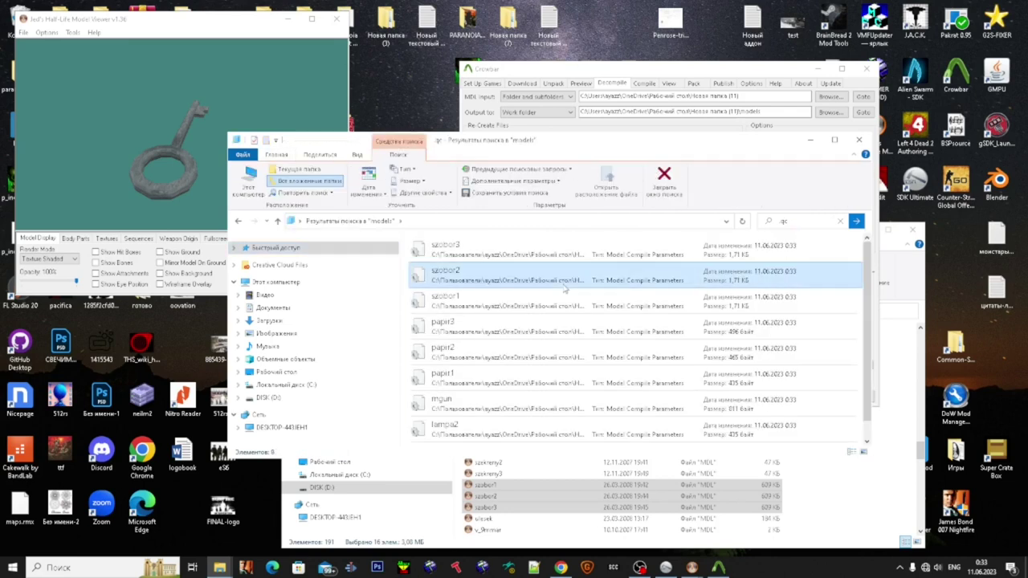
pyautogui.scroll(-1, 567, 289)
pyautogui.hotkey('ctrl', 'a')
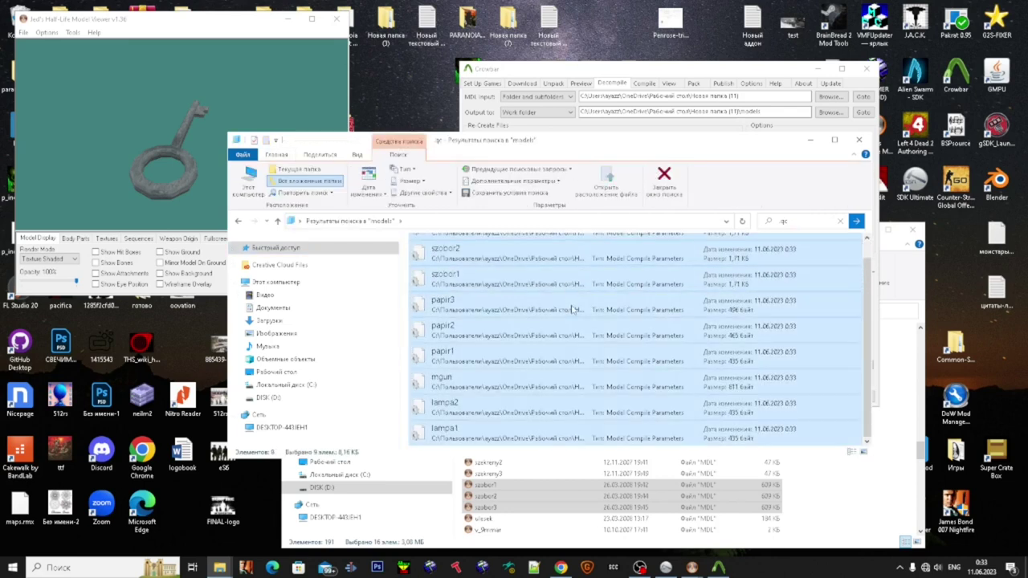
pyautogui.rightClick(572, 309)
pyautogui.click(598, 326)
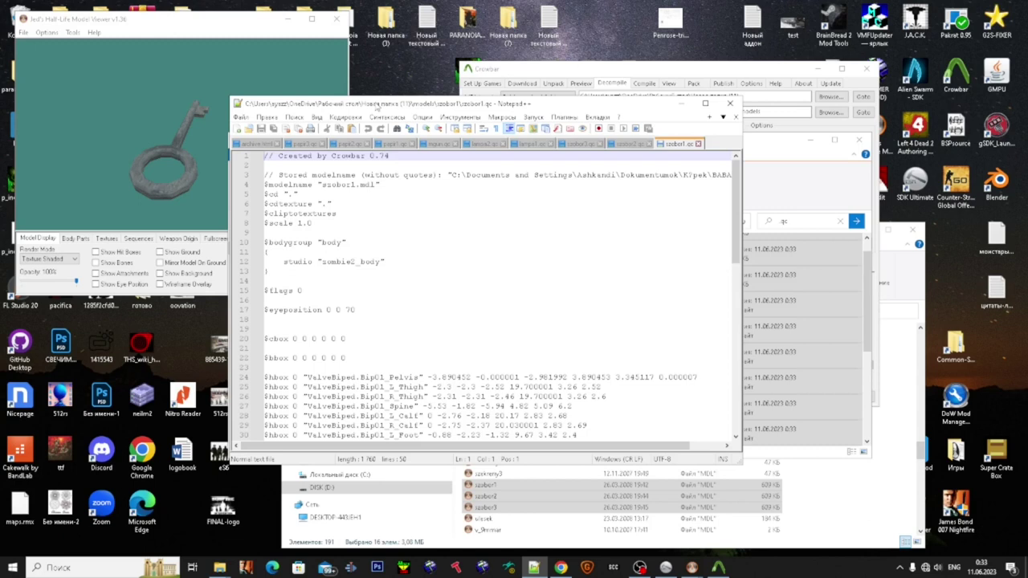
# Step: Copy the models folder path and set it as the search directory for Find in Files in Notepad++
pyautogui.click(776, 304)
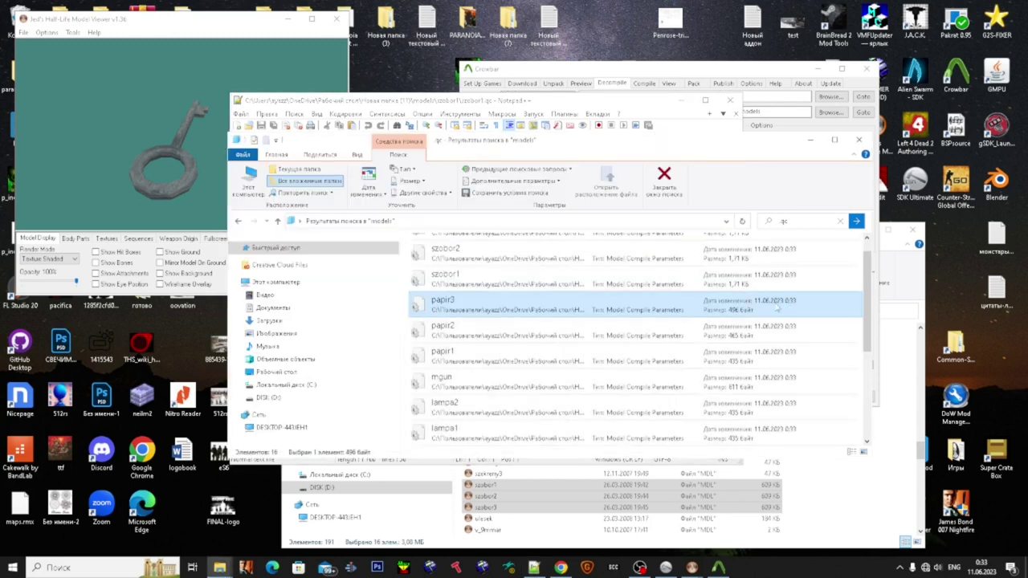
pyautogui.press('Escape')
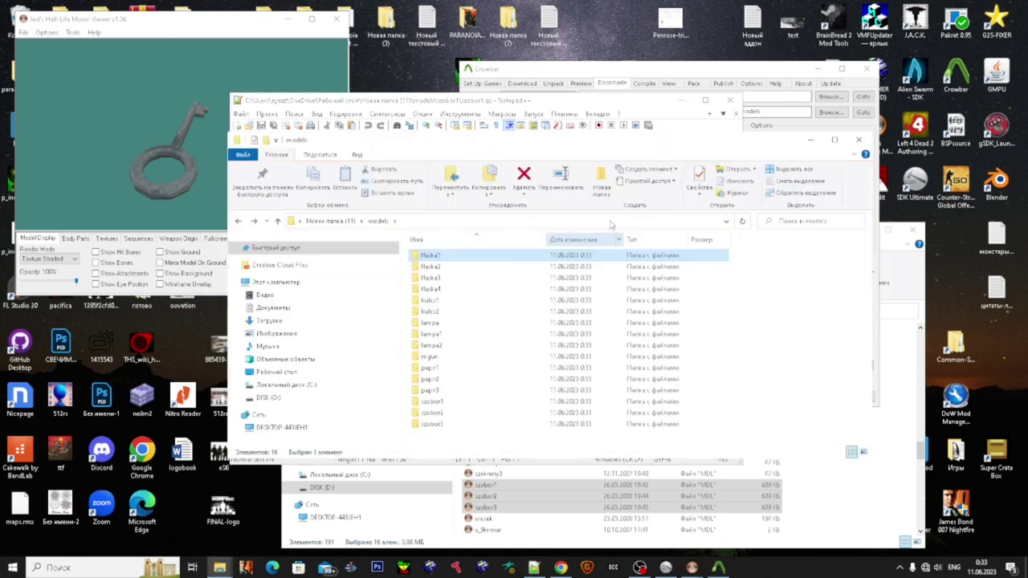
pyautogui.click(615, 222)
pyautogui.click(581, 109)
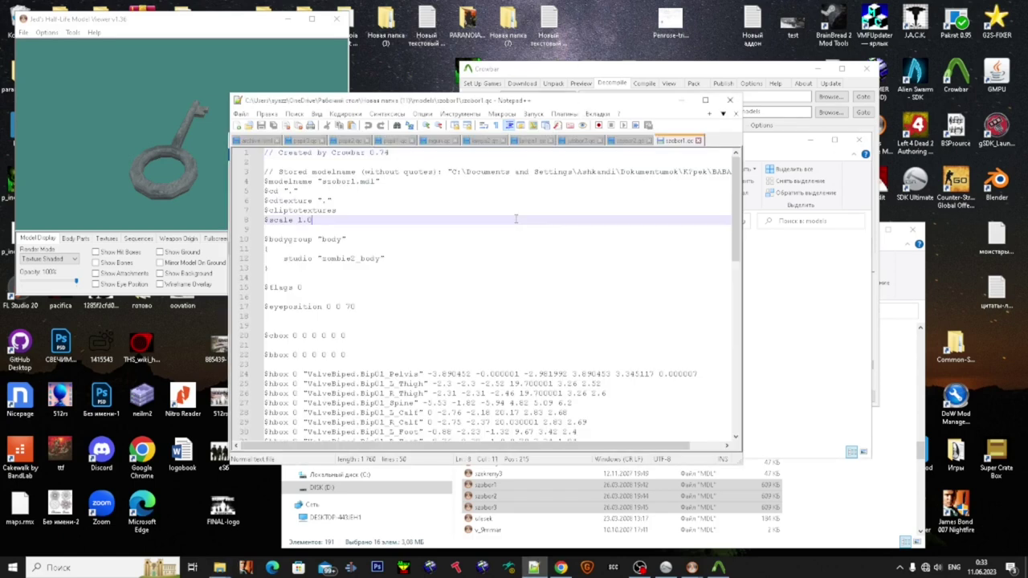
pyautogui.hotkey('ctrl', 'f')
pyautogui.hotkey('ctrl', 'shift', 'f')
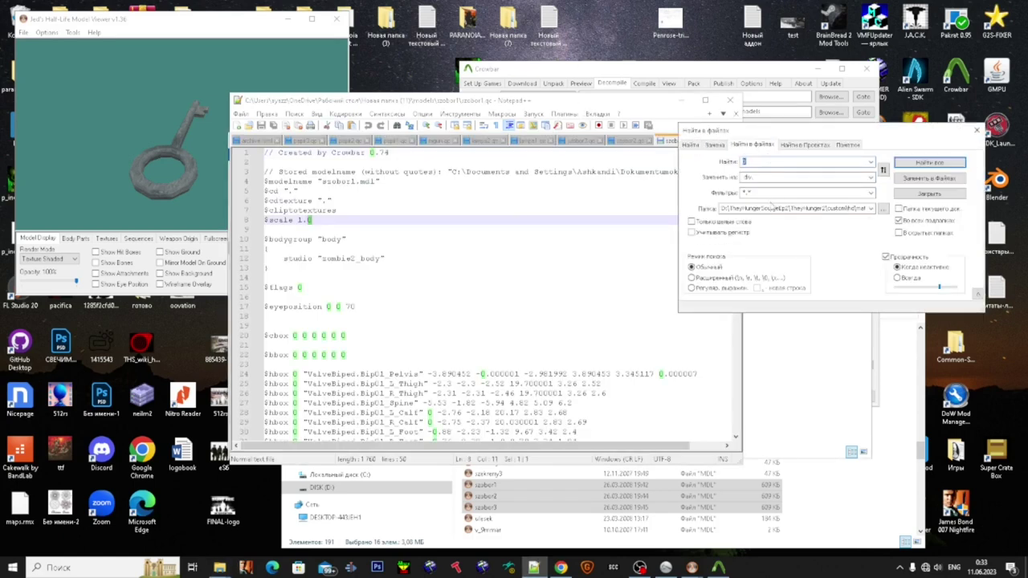
# Step: Remove the $cdtexture "." line's text from all files in the models folder by replacing it with nothing
pyautogui.moveTo(343, 201); pyautogui.dragTo(256, 204)
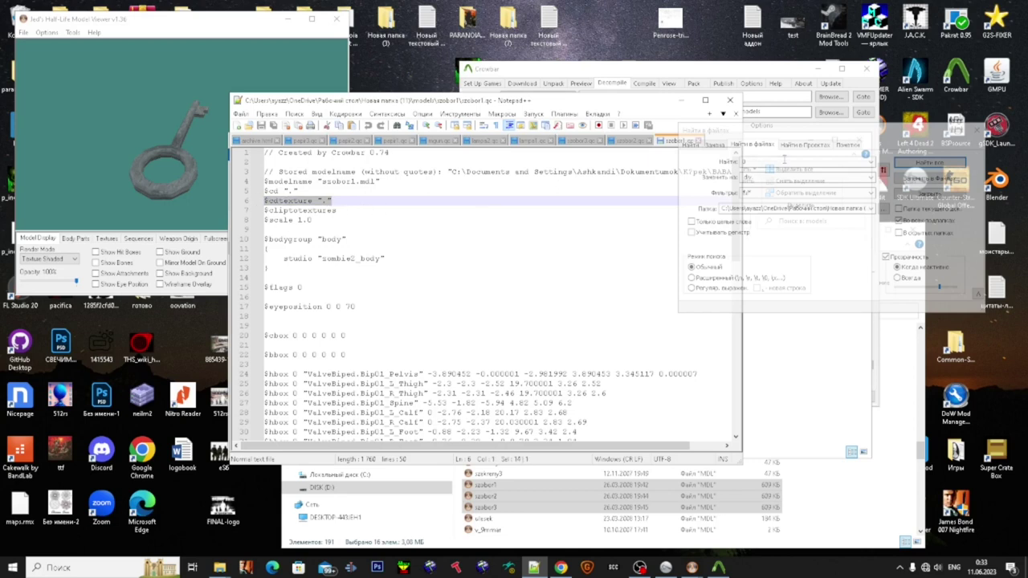
pyautogui.hotkey('ctrl', 'shift', 'f')
pyautogui.press('Tab')
pyautogui.press('Delete')
pyautogui.click(916, 178)
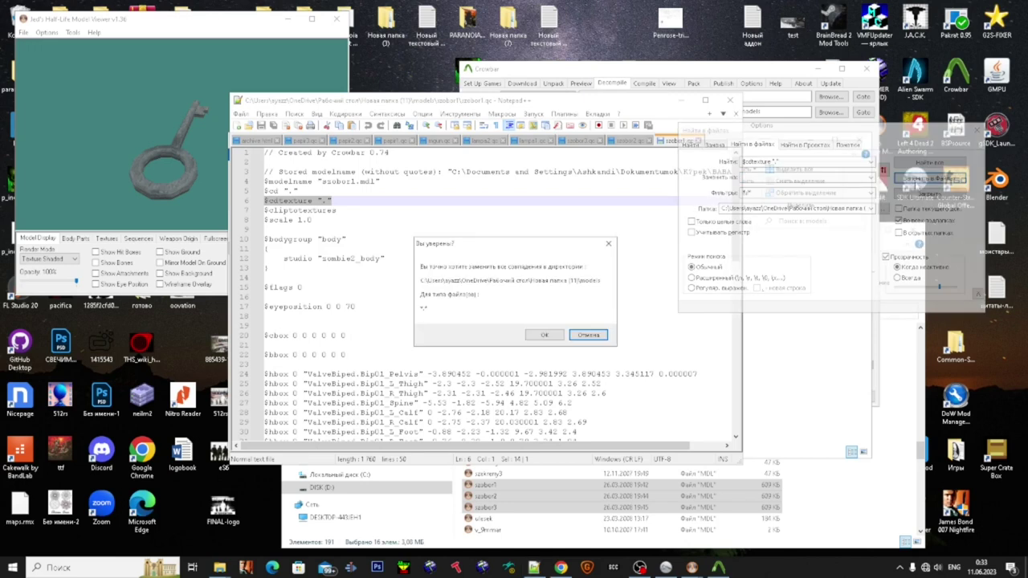
pyautogui.click(549, 334)
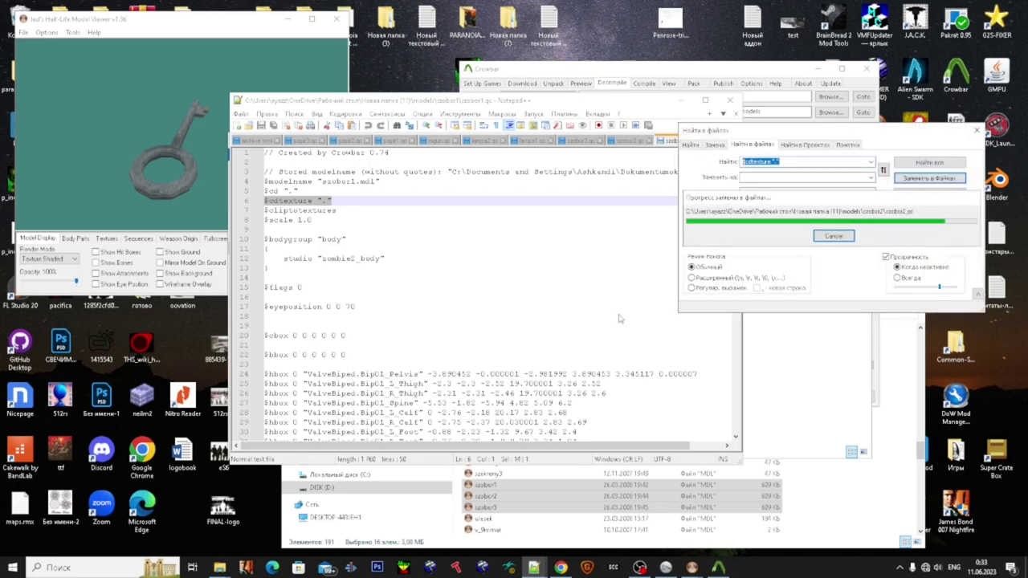
# Step: Remove $cliptotextures from all files in the models folder by replacing it with nothing
pyautogui.moveTo(348, 211); pyautogui.dragTo(250, 215)
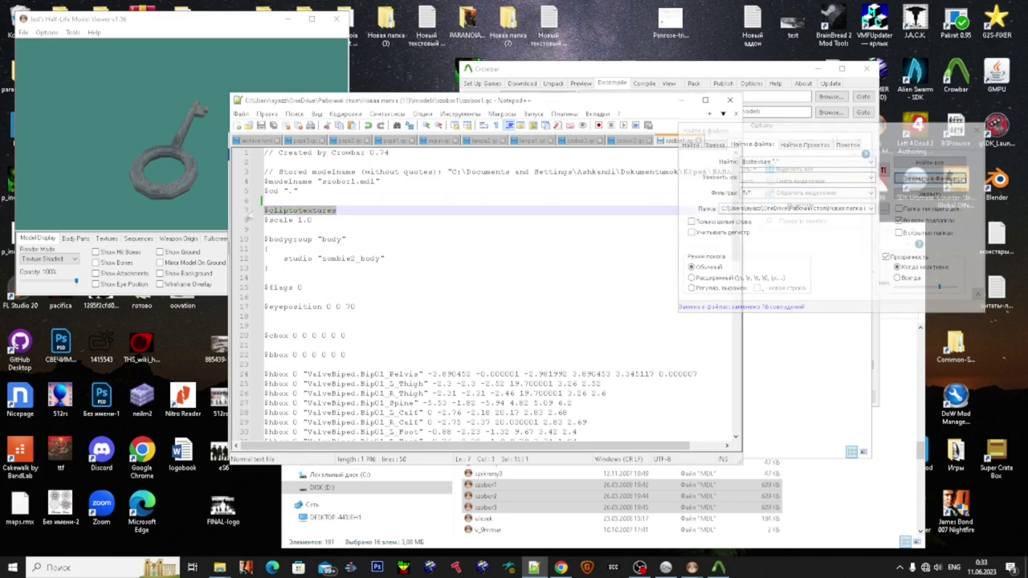
pyautogui.click(810, 161)
pyautogui.hotkey('ctrl', 'a')
pyautogui.hotkey('ctrl', 'v')
pyautogui.click(940, 178)
pyautogui.click(539, 337)
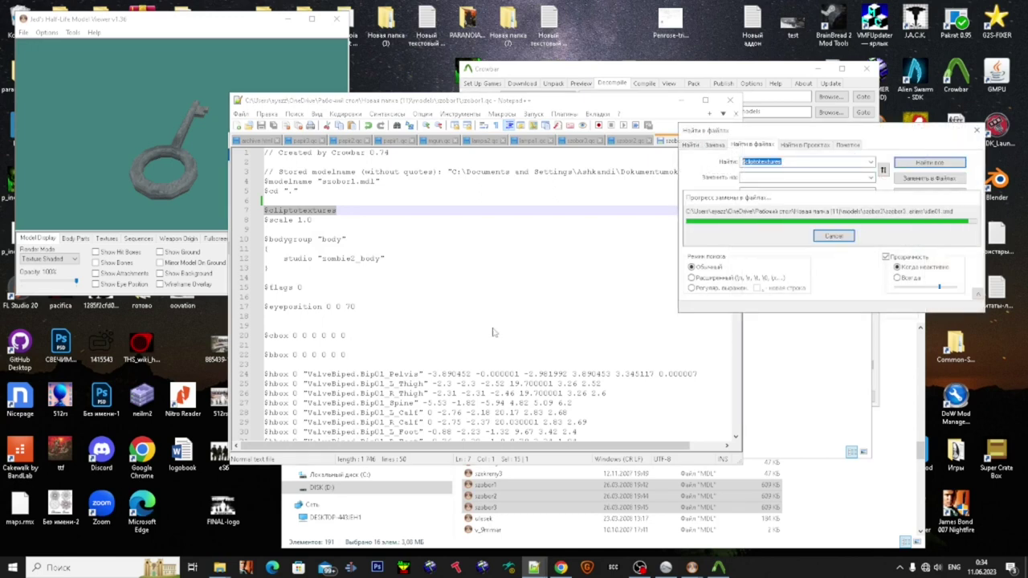
# Step: Replace $flags 0 with $cdmaterials "models\\" in all files of the models folder
pyautogui.moveTo(315, 287); pyautogui.dragTo(253, 287)
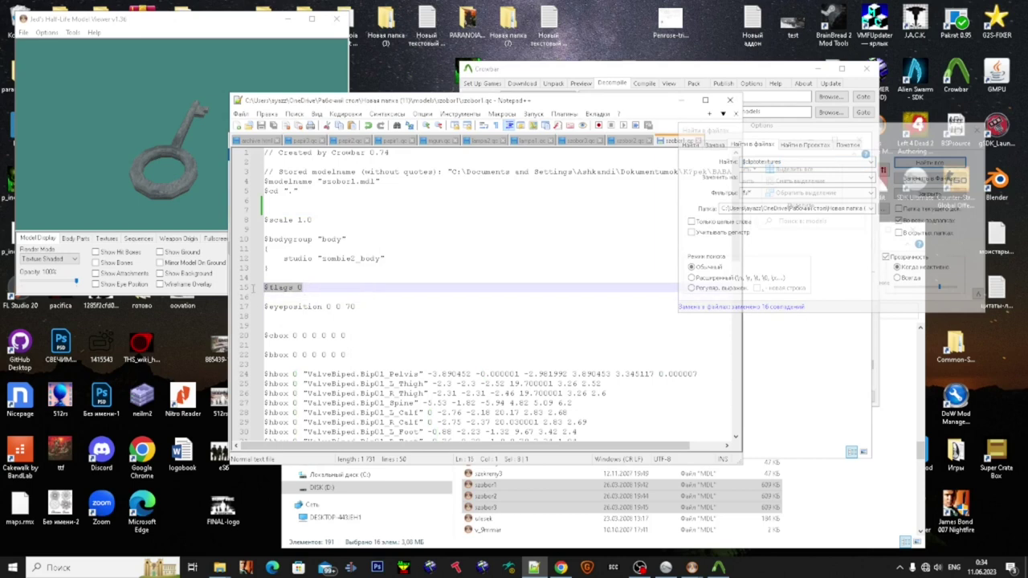
pyautogui.click(343, 295)
pyautogui.moveTo(324, 289); pyautogui.dragTo(264, 287)
pyautogui.hotkey('ctrl', 'shift', 'f')
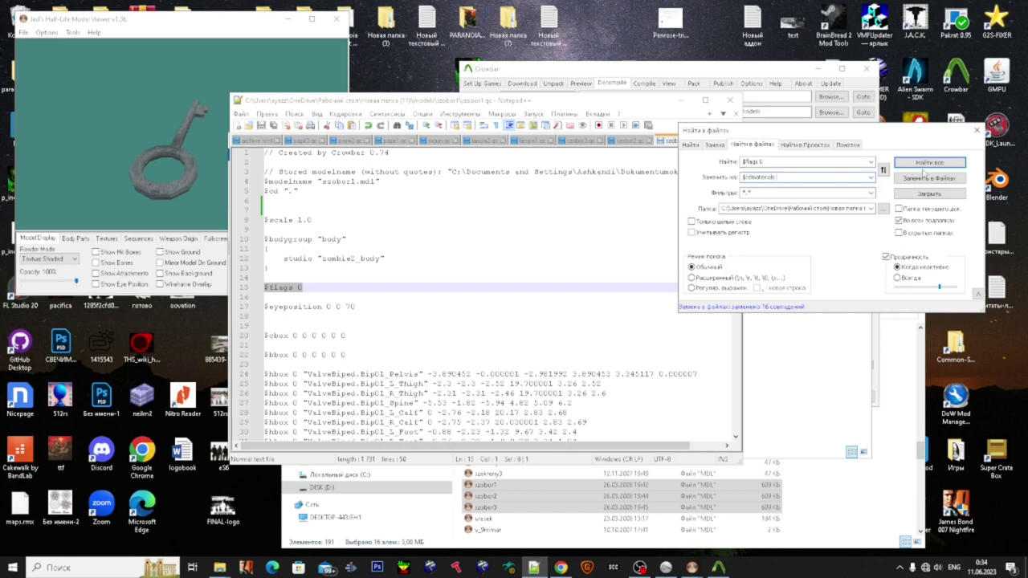
pyautogui.write('"model\\')
pyautogui.write('"')
pyautogui.moveTo(802, 176); pyautogui.dragTo(784, 177)
pyautogui.click(802, 177)
pyautogui.press('BackSpace')
pyautogui.write("'")
pyautogui.click(897, 178)
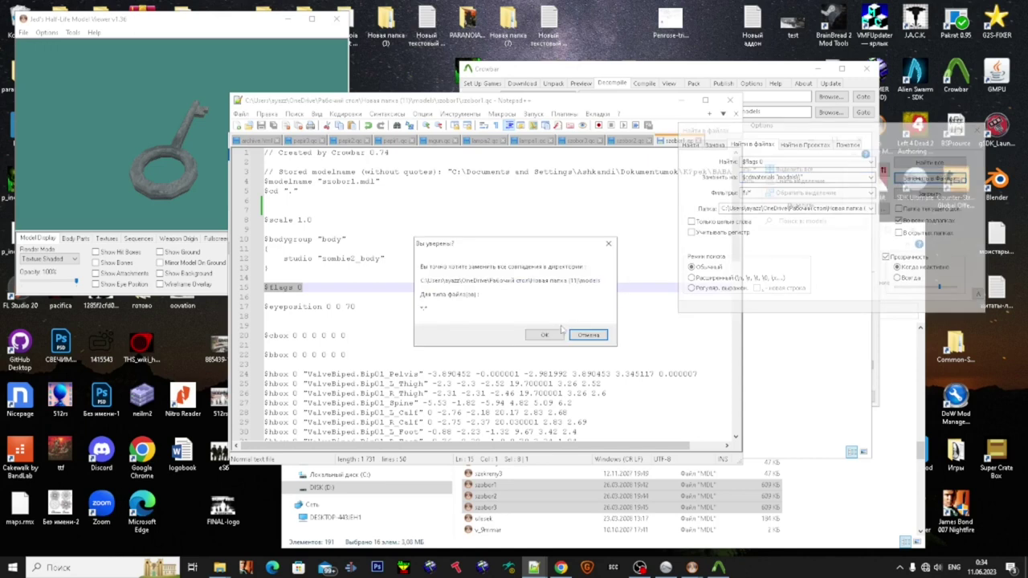
pyautogui.click(557, 334)
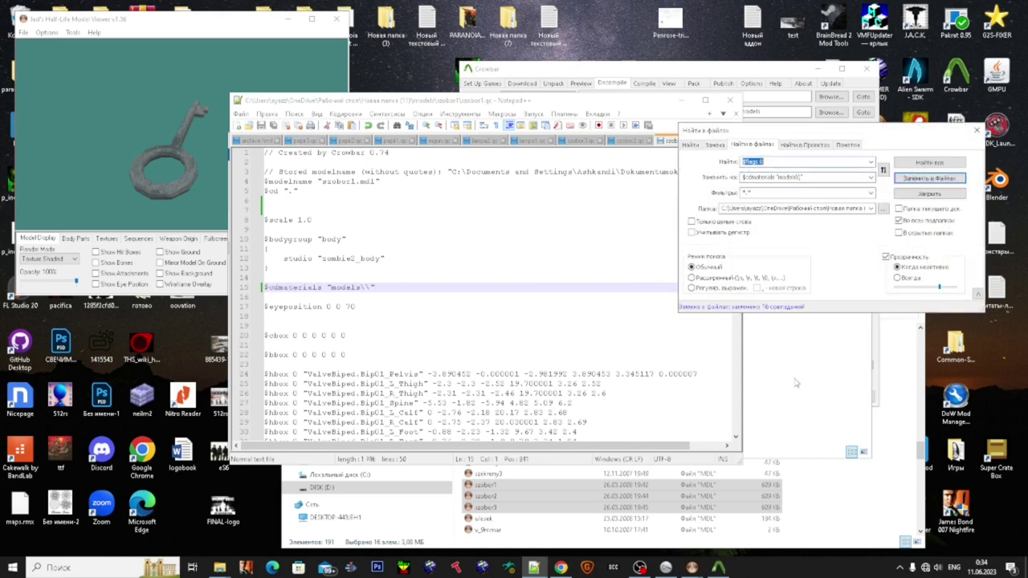
# Step: Close all open files in Notepad++ and reopen every QC file from the models folder search results
pyautogui.click(795, 382)
pyautogui.hotkey('alt', 'Left')
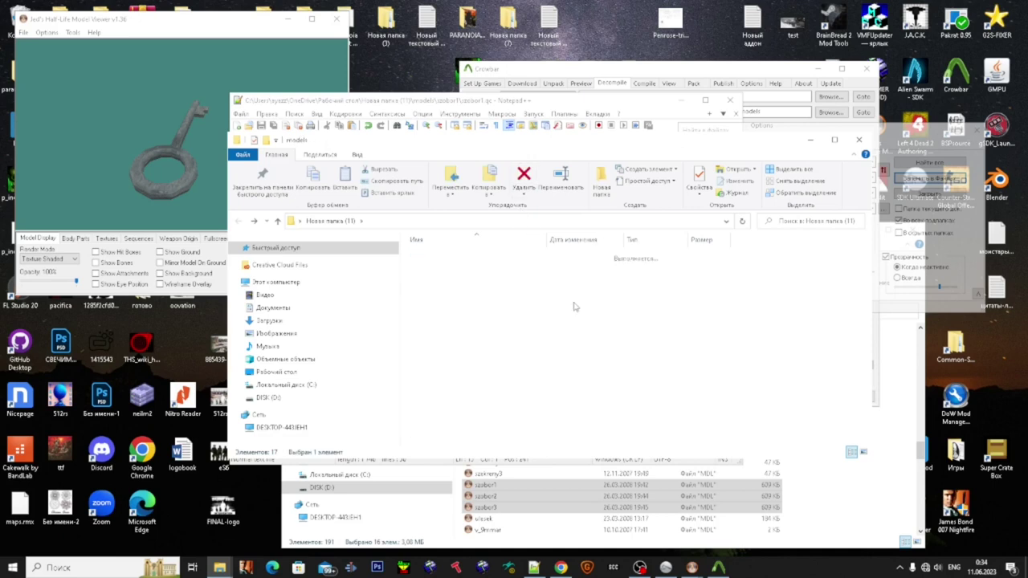
pyautogui.hotkey('alt', 'Tab')
pyautogui.click(241, 116)
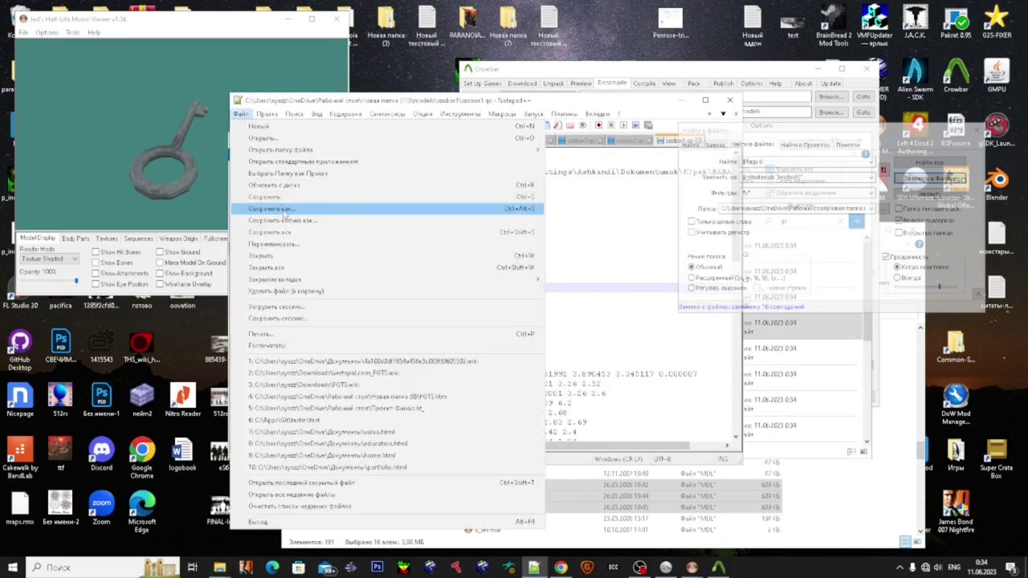
pyautogui.click(289, 267)
pyautogui.click(792, 372)
pyautogui.hotkey('ctrl', 'a')
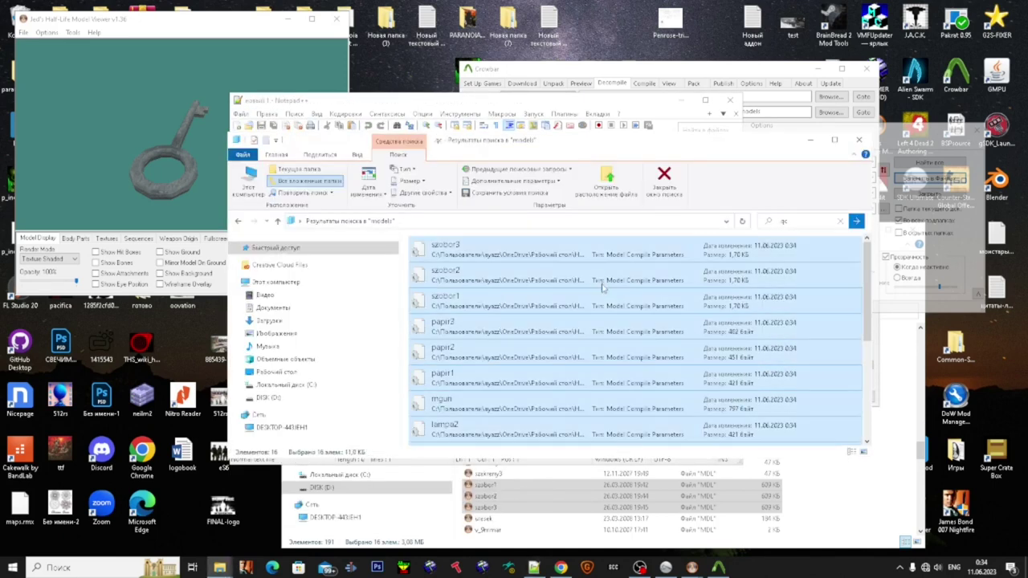
pyautogui.rightClick(601, 279)
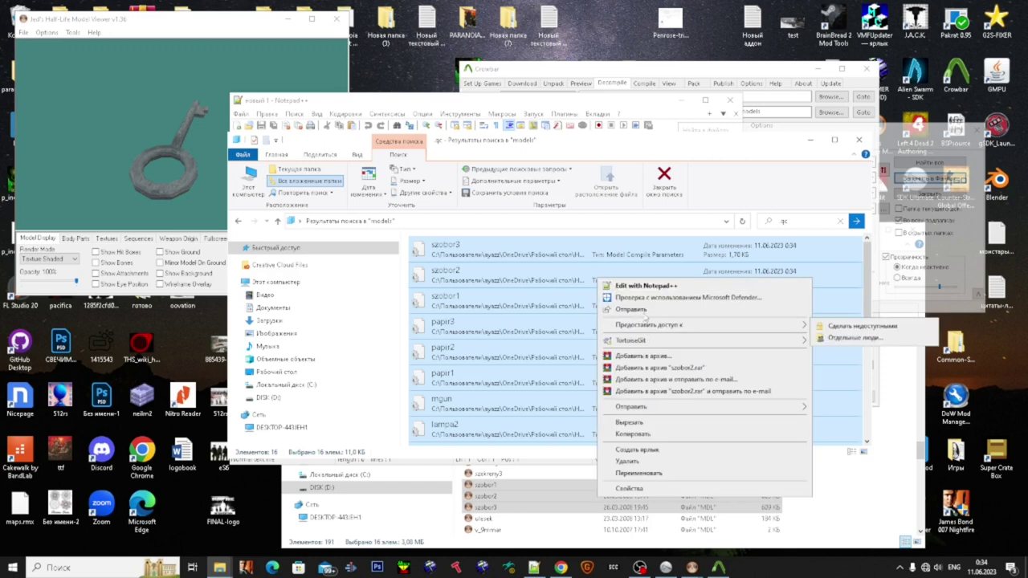
pyautogui.click(646, 286)
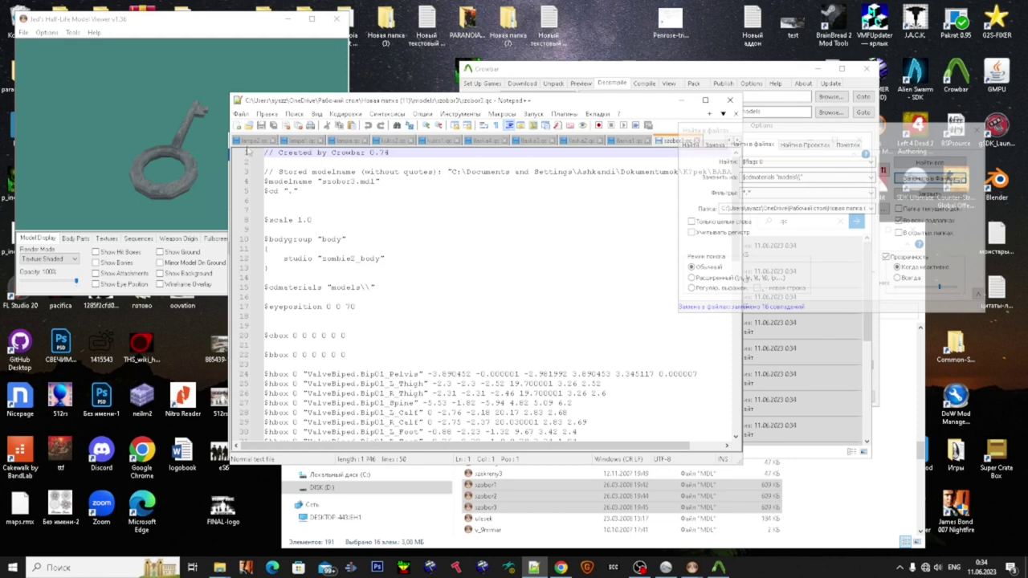
# Step: Add a $collisionmodel command below the $cdmaterials line in lampa2.qc
pyautogui.click(250, 142)
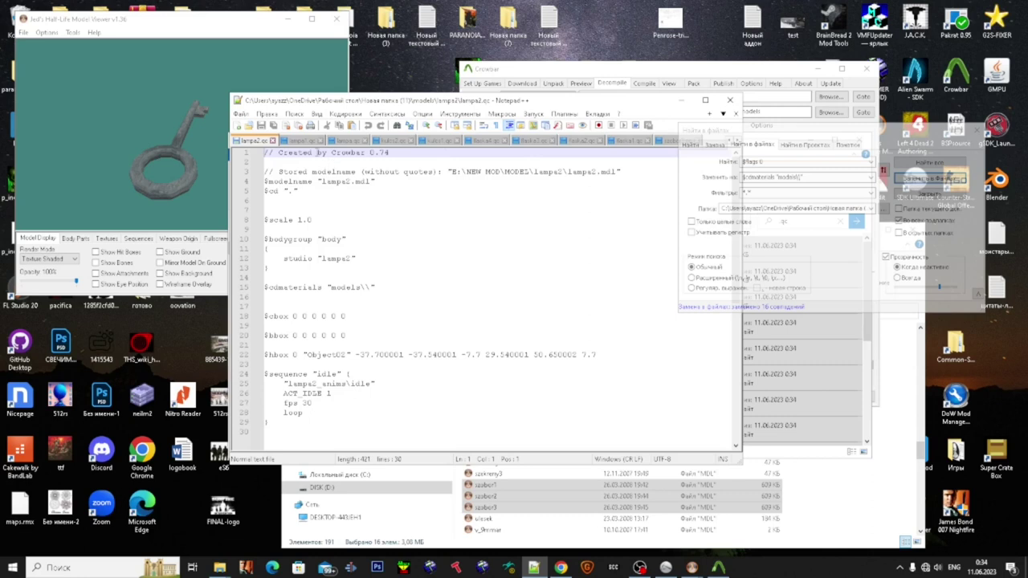
pyautogui.click(398, 287)
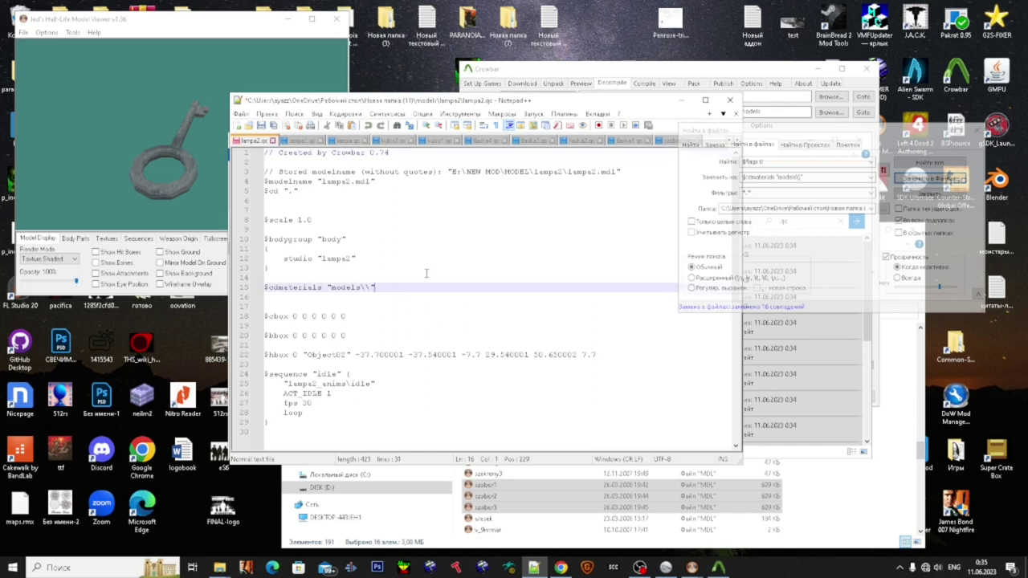
pyautogui.press('Return')
pyautogui.press('Return')
pyautogui.write('$')
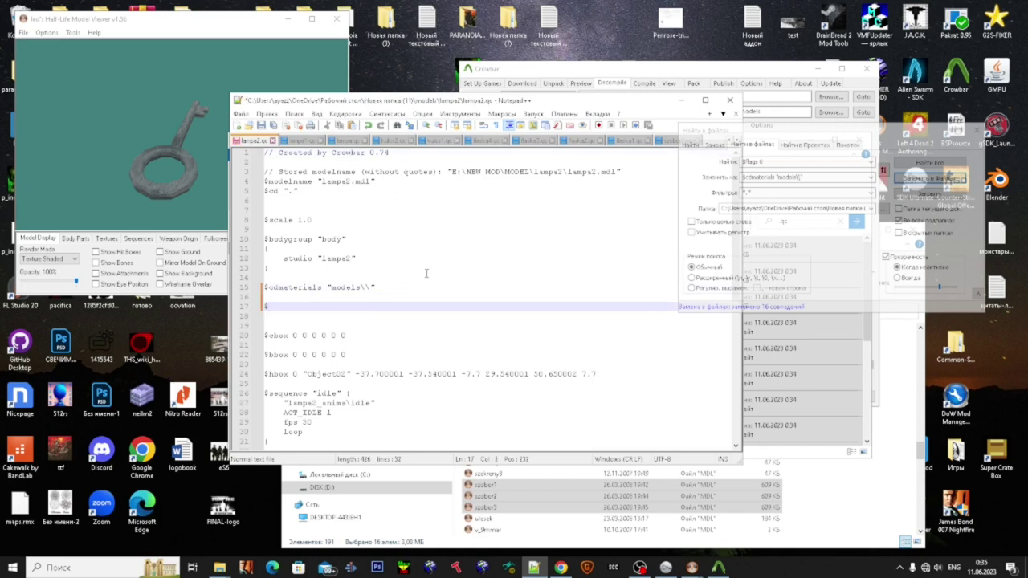
pyautogui.write('collisionmodel')
# Step: Add a braced block containing $automass under the $collisionmodel command
pyautogui.moveTo(361, 259); pyautogui.dragTo(311, 258)
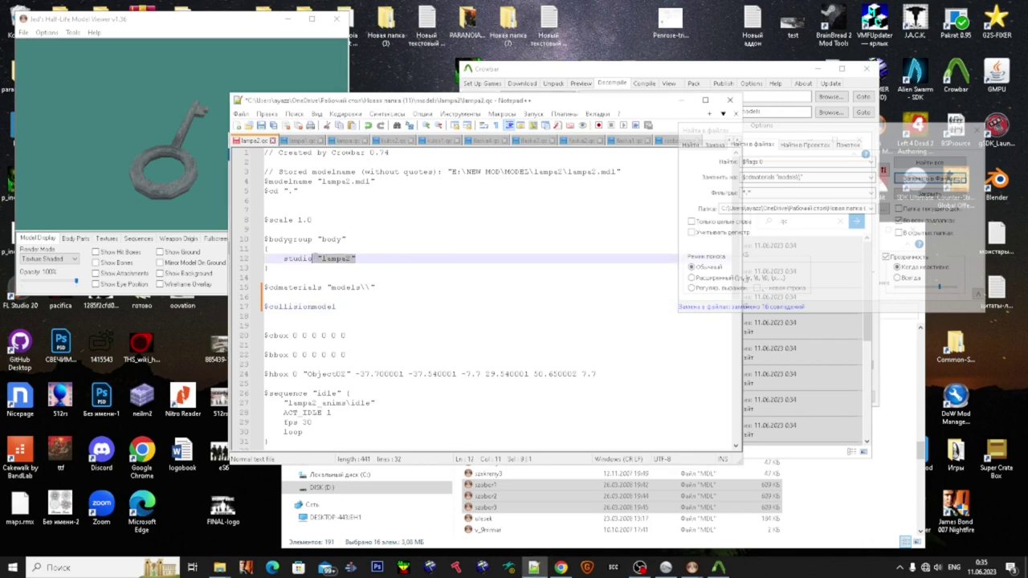
pyautogui.click(392, 309)
pyautogui.press('Return')
pyautogui.write('{')
pyautogui.press('Return')
pyautogui.write('st')
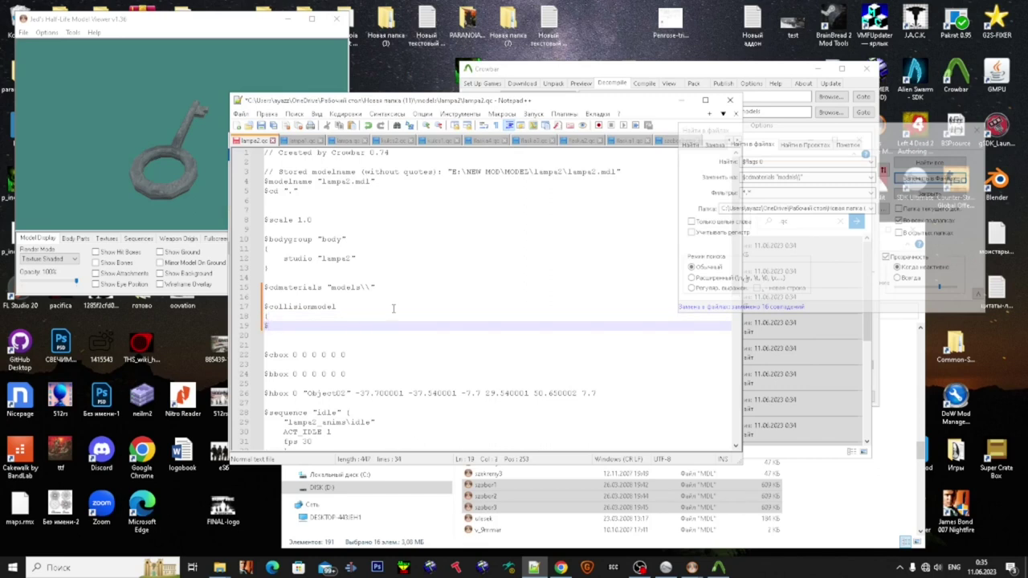
pyautogui.write('automass')
pyautogui.press('Home')
pyautogui.write('$')
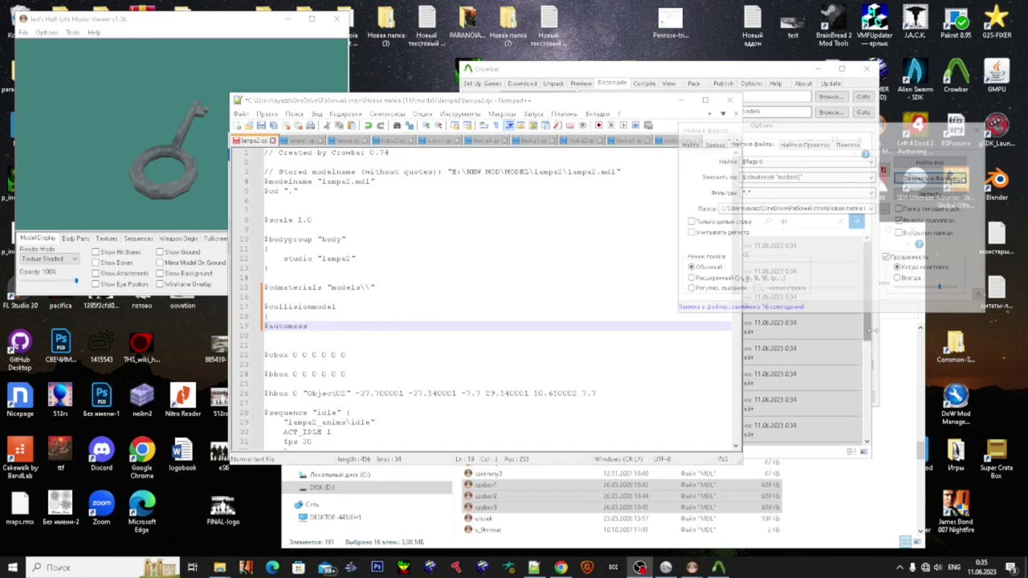
pyautogui.click(324, 330)
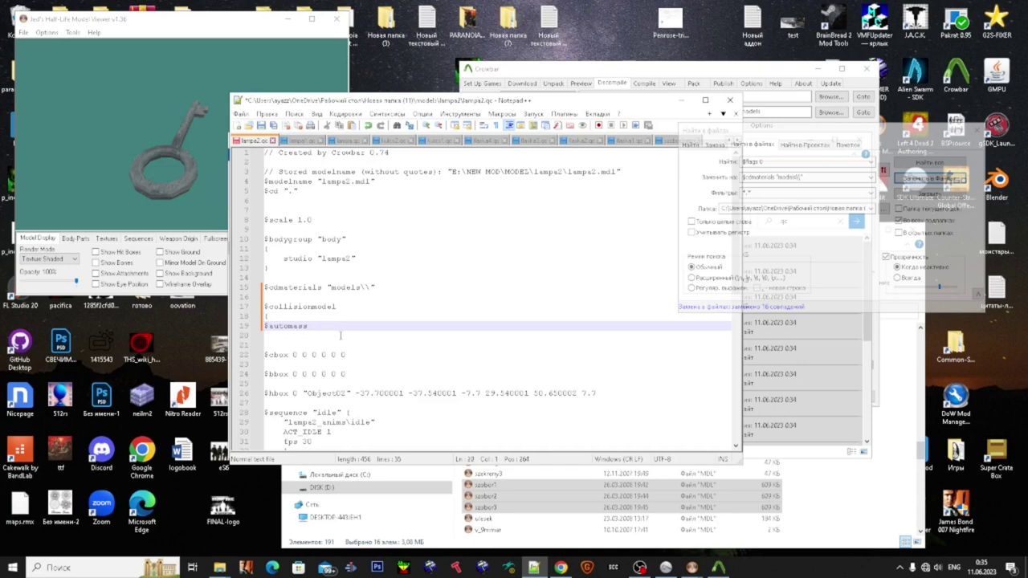
pyautogui.press('Return')
pyautogui.write('}')
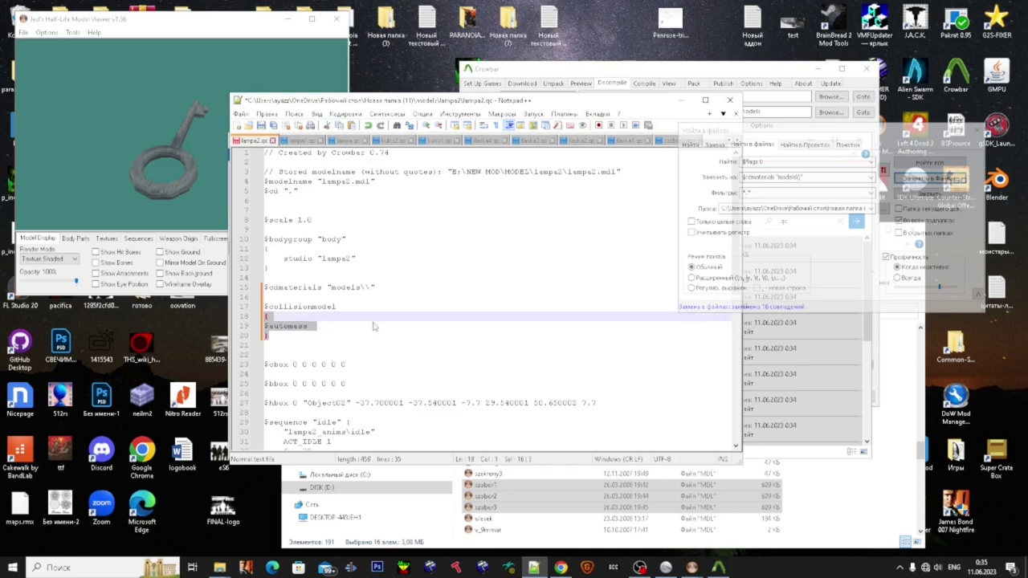
# Step: Reference "lampa2.smd" as the mesh on the $collisionmodel line
pyautogui.click(367, 305)
pyautogui.write('lamp')
pyautogui.press('BackSpace')
pyautogui.press('BackSpace')
pyautogui.press('BackSpace')
pyautogui.press('BackSpace')
pyautogui.write('"lampa')
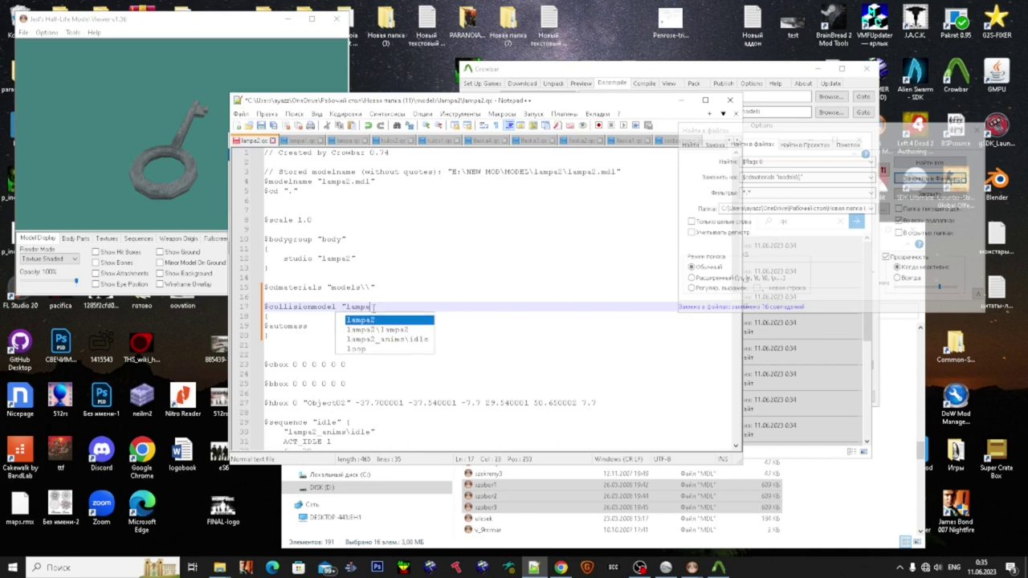
pyautogui.write('2.smd')
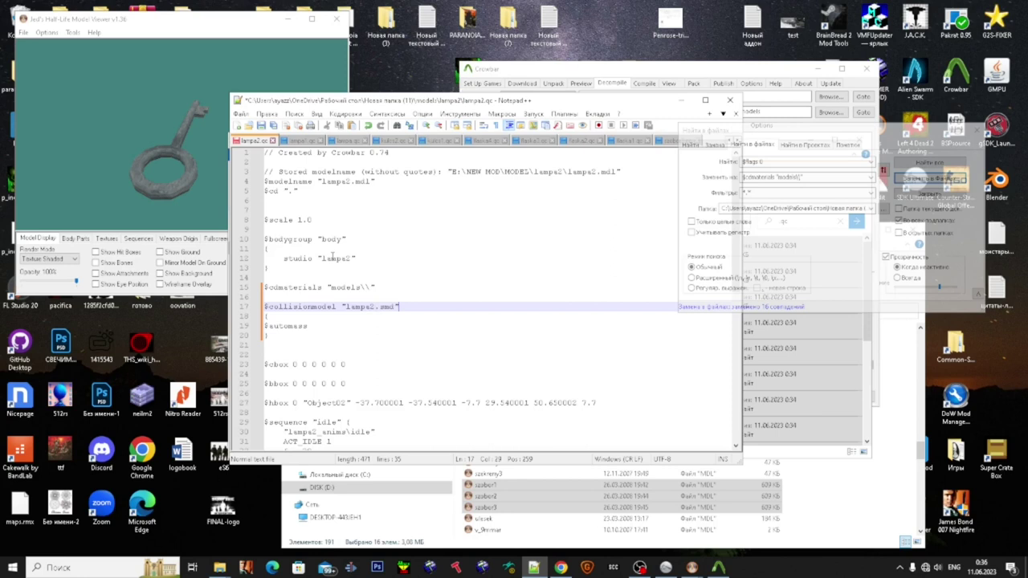
pyautogui.click(357, 259)
pyautogui.moveTo(358, 258); pyautogui.dragTo(281, 260)
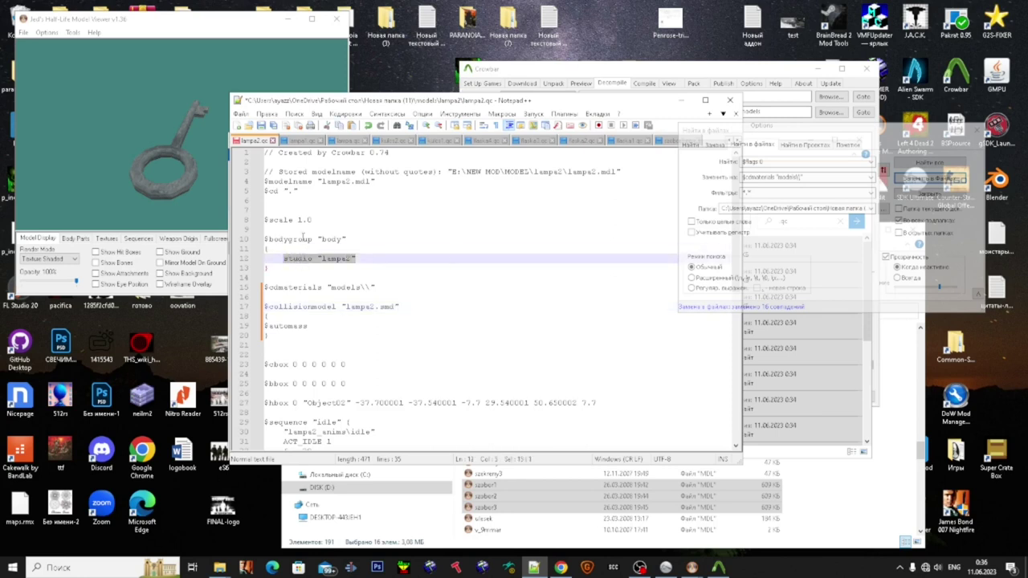
pyautogui.moveTo(316, 273)
pyautogui.mouseDown()
pyautogui.moveTo(335, 241)
pyautogui.moveTo(321, 258)
pyautogui.mouseUp()
pyautogui.click(336, 271)
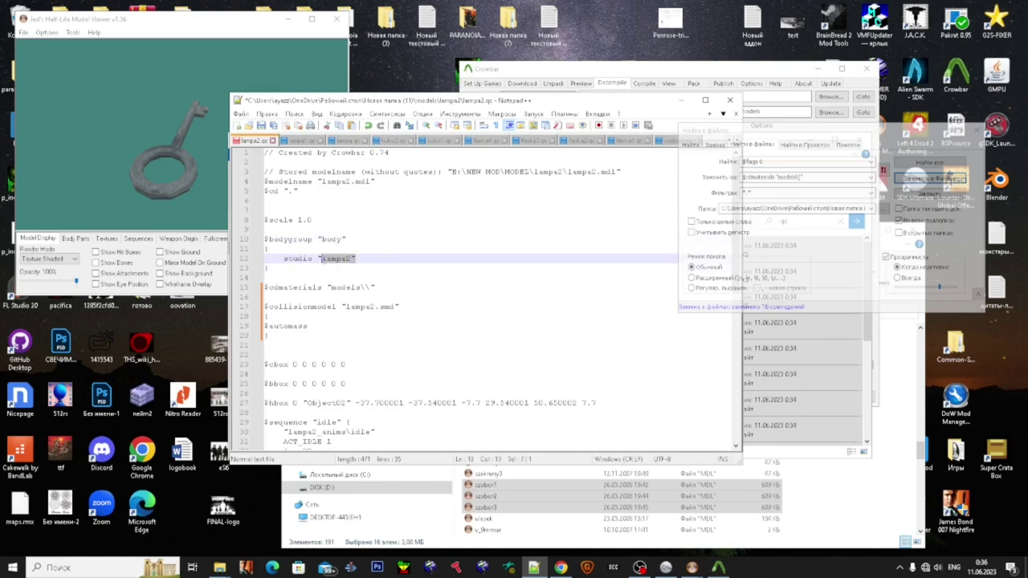
pyautogui.click(389, 343)
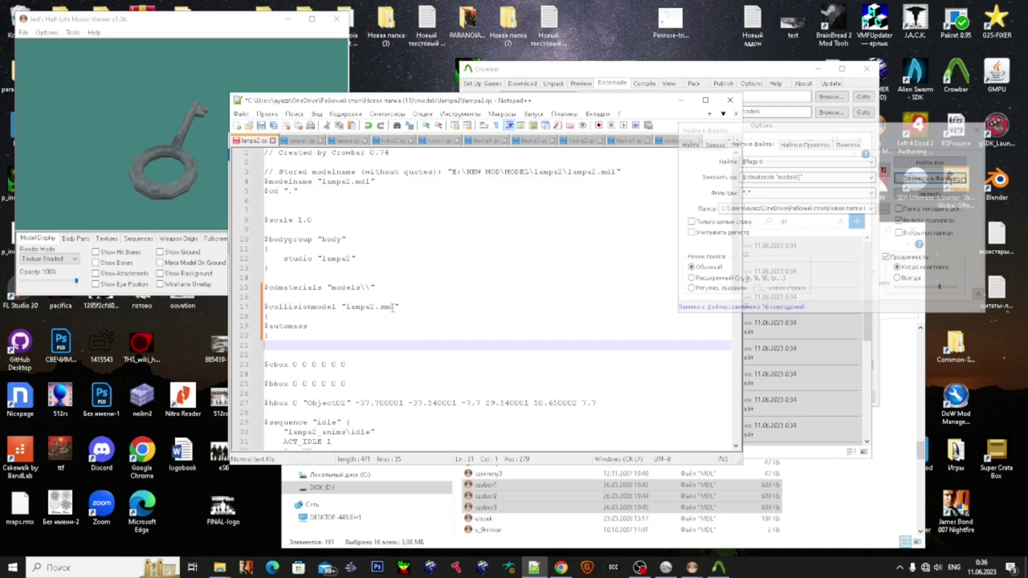
# Step: Delete the whole $collisionmodel block from lampa2.qc, including the extra blank lines
pyautogui.click(378, 335)
pyautogui.moveTo(284, 335); pyautogui.dragTo(246, 310)
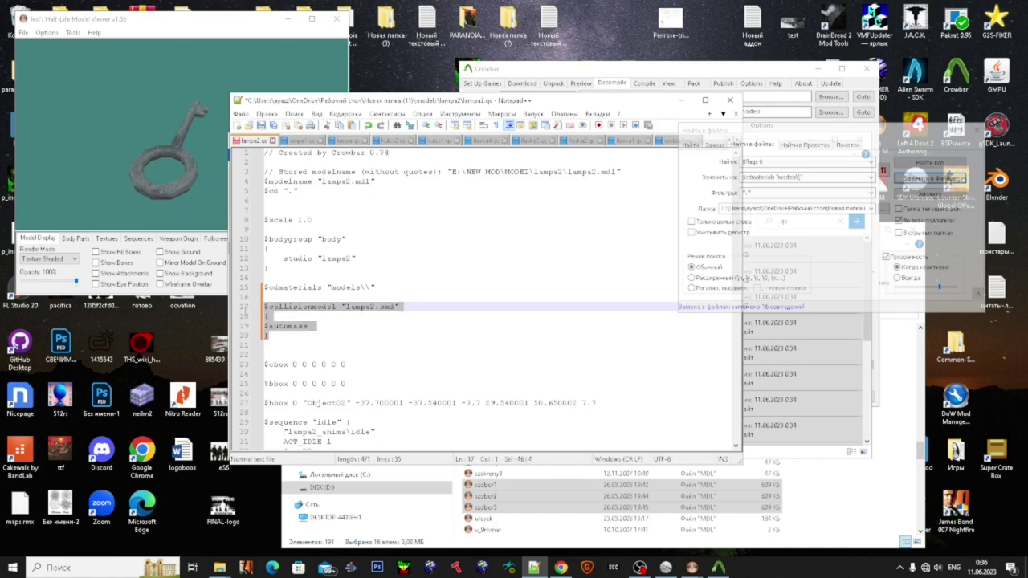
pyautogui.press('Delete')
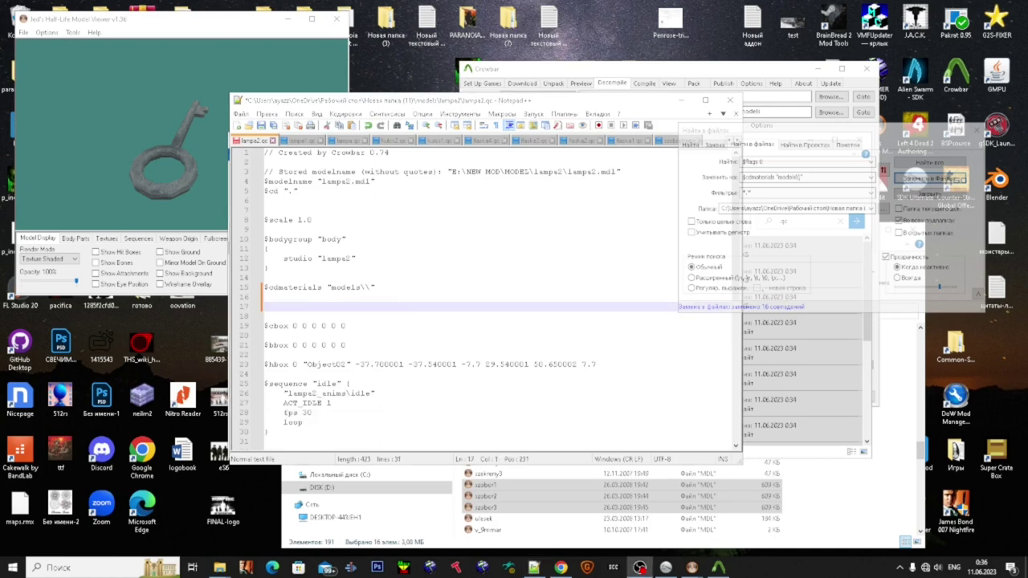
pyautogui.press('BackSpace')
# Step: Set the $cdmaterials paths to "models\lampa2\", "models\lampa1\" and "models\lampa\" in the matching lampa QC files
pyautogui.click(365, 287)
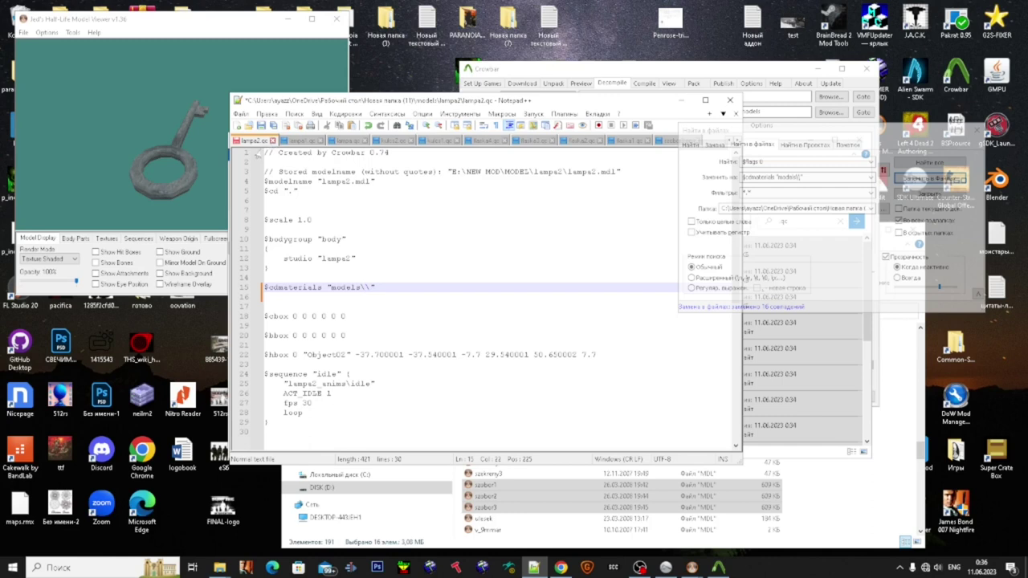
pyautogui.write('lampa2')
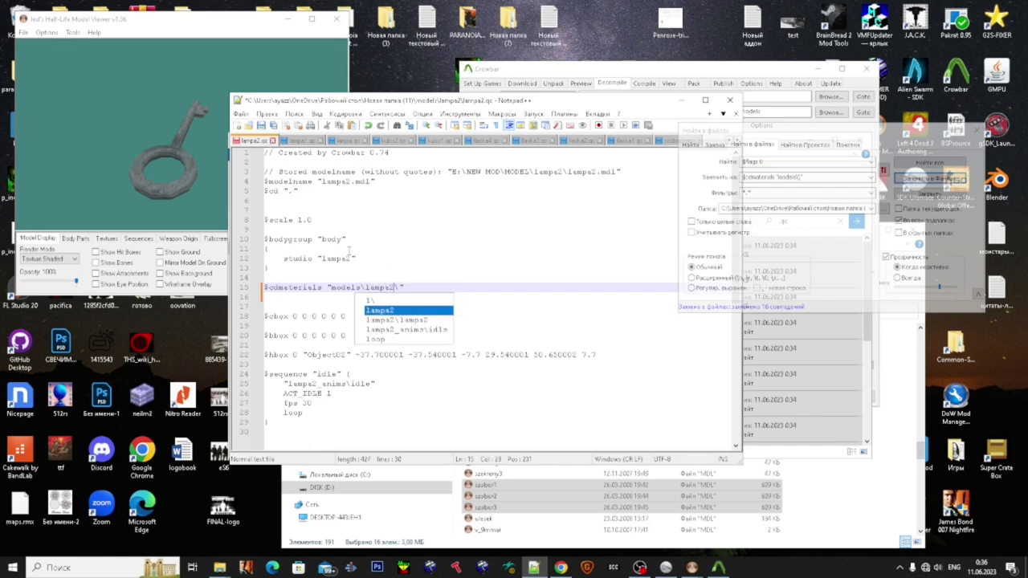
pyautogui.hotkey('ctrl', 'Tab')
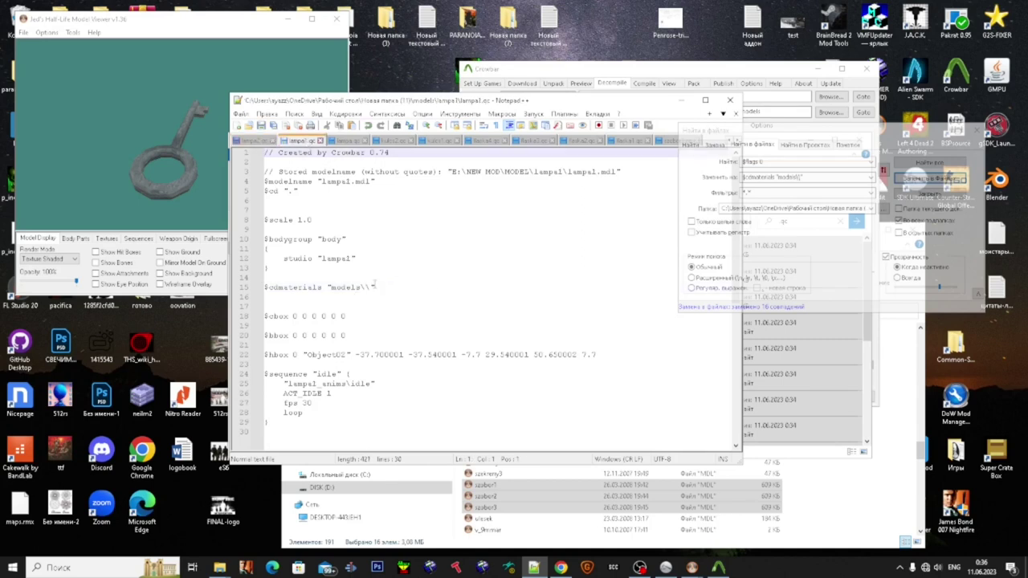
pyautogui.click(365, 287)
pyautogui.write('lampa1')
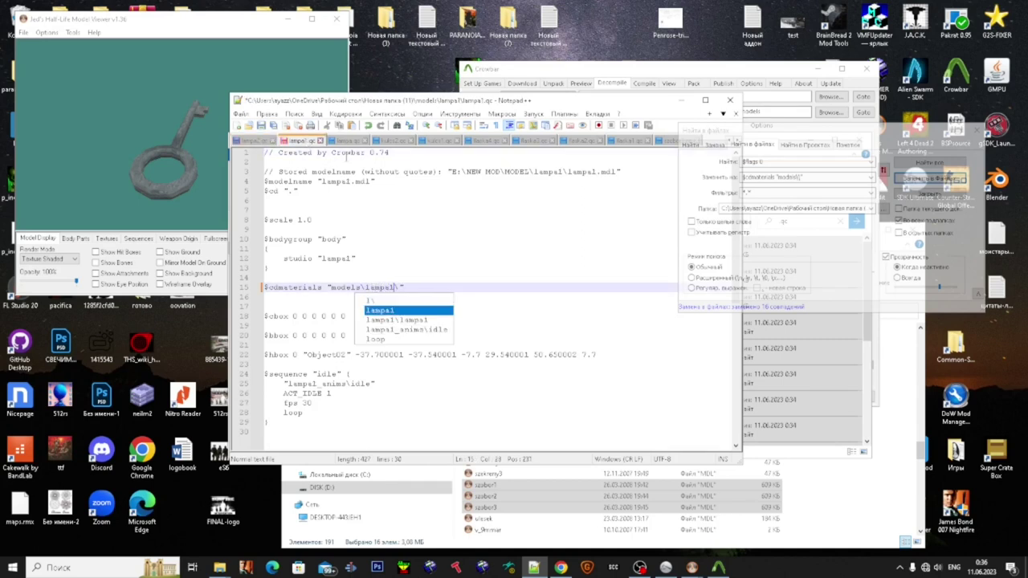
pyautogui.hotkey('ctrl', 'Tab')
pyautogui.click(377, 287)
pyautogui.write('lampa\\"')
# Step: Add each model's own name as the subfolder in the $cdmaterials paths of kulcs2.qc and kulcs1.qc
pyautogui.hotkey('ctrl', 'Tab')
pyautogui.click(366, 286)
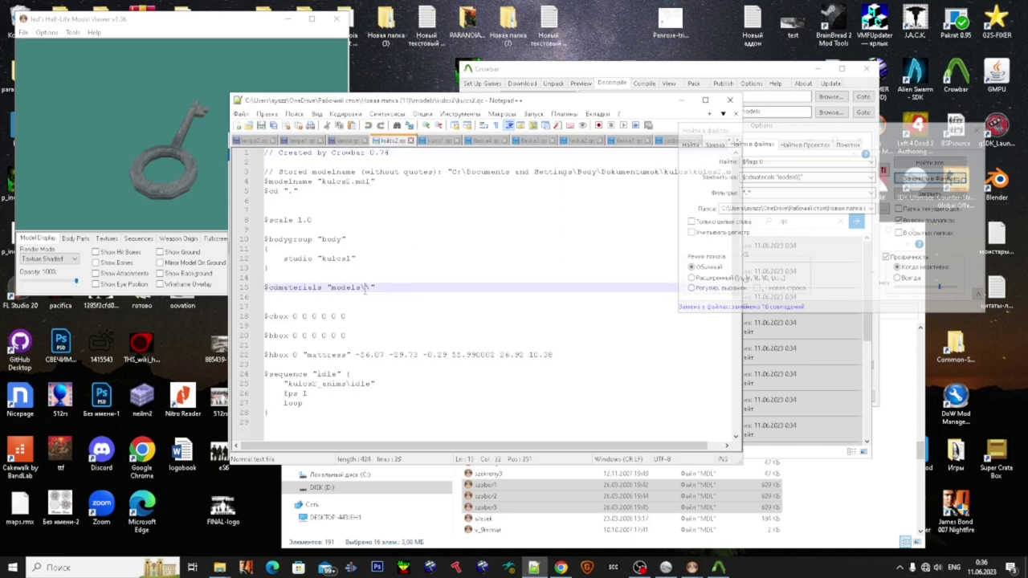
pyautogui.write('kul\\')
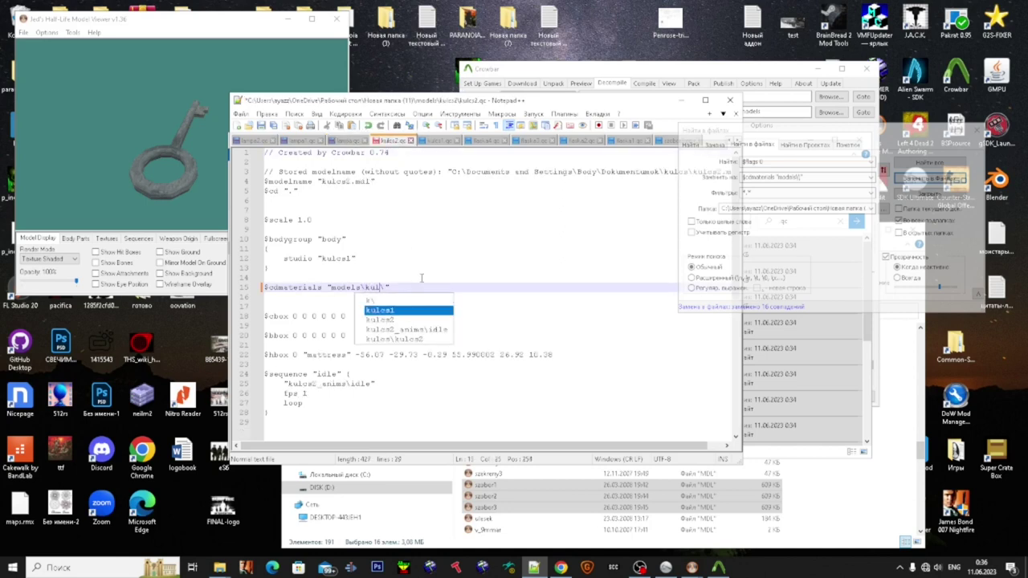
pyautogui.doubleClick(414, 320)
pyautogui.click(432, 143)
pyautogui.click(366, 288)
pyautogui.write('kul')
pyautogui.doubleClick(411, 305)
# Step: Set the $cdmaterials path in flaska4.qc to "models\flaska4\"
pyautogui.click(482, 142)
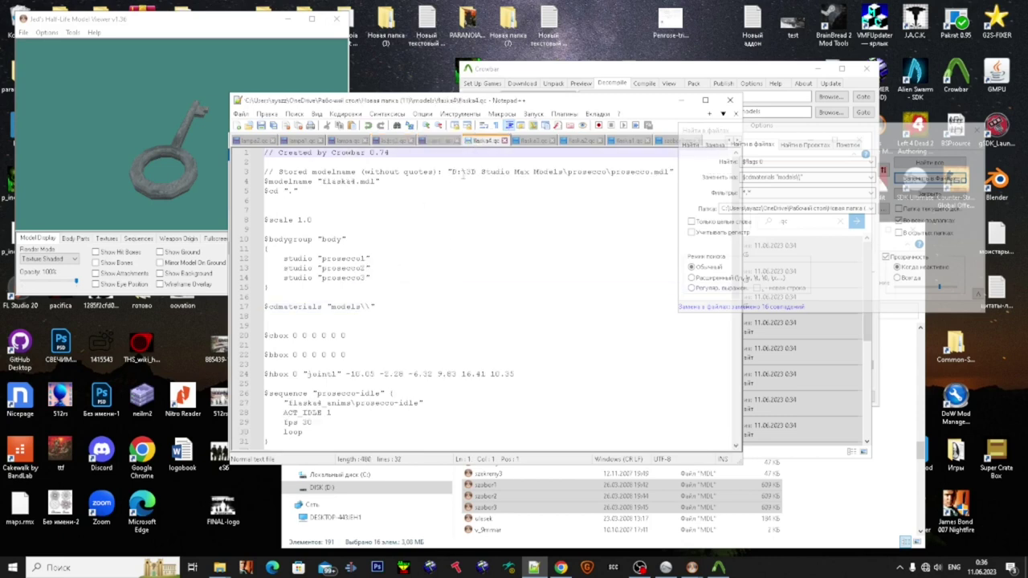
pyautogui.click(371, 306)
pyautogui.write('fla')
pyautogui.doubleClick(397, 320)
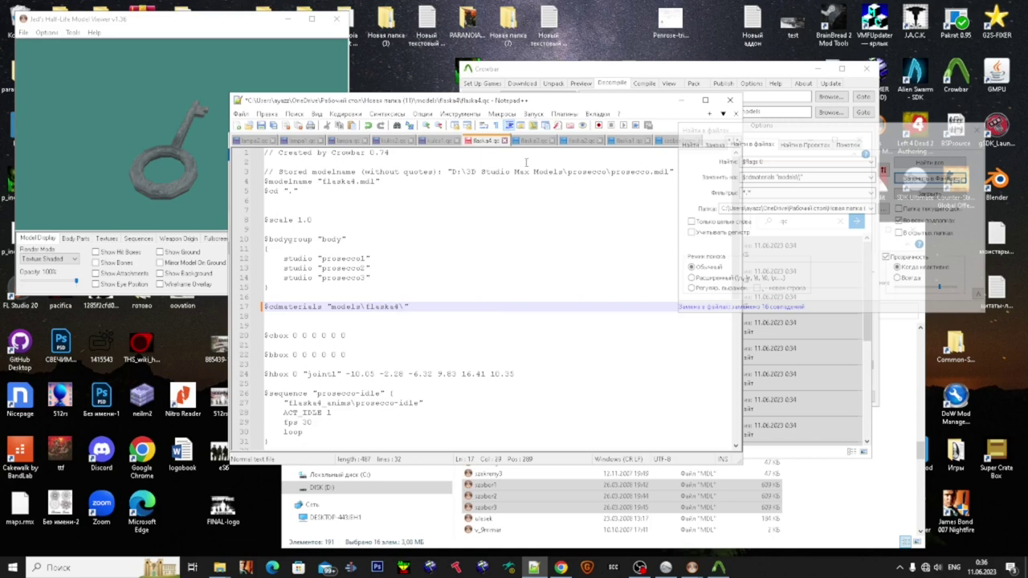
# Step: Add a subfolder to the $cdmaterials paths in flaska3.qc and flaska2.qc
pyautogui.hotkey('ctrl', 'Tab')
pyautogui.click(370, 287)
pyautogui.write('fl')
pyautogui.press('Escape')
pyautogui.click(570, 142)
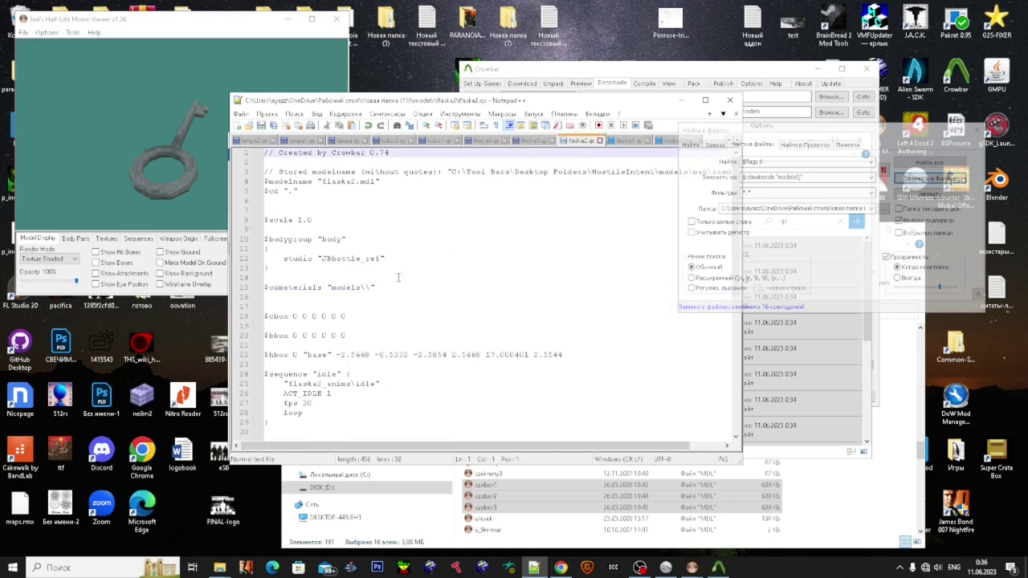
pyautogui.click(369, 287)
pyautogui.write('f')
pyautogui.press('Escape')
# Step: Set the $cdmaterials path in flaska1.qc to "models\flaska1\"
pyautogui.click(625, 141)
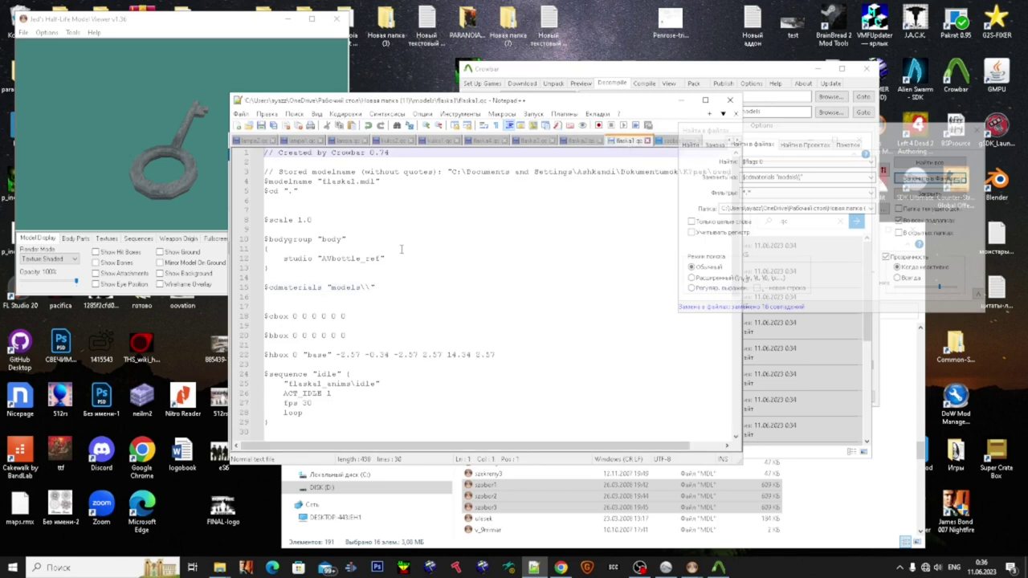
pyautogui.click(369, 287)
pyautogui.write('f')
pyautogui.press('Escape')
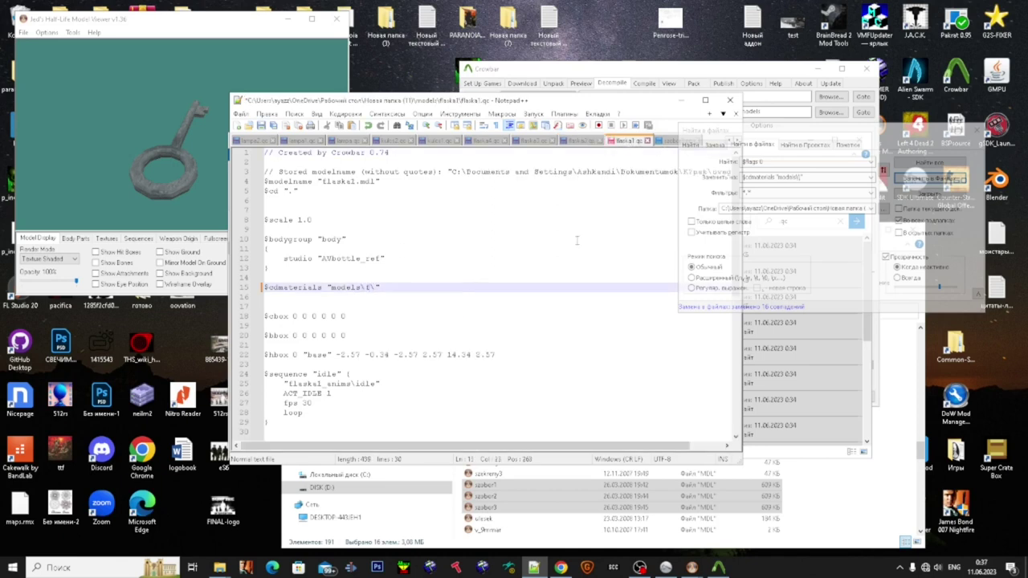
# Step: Set the $cdmaterials path in szobor3.qc to "models\szobor3\"
pyautogui.click(668, 140)
pyautogui.click(366, 286)
pyautogui.write('szobor3')
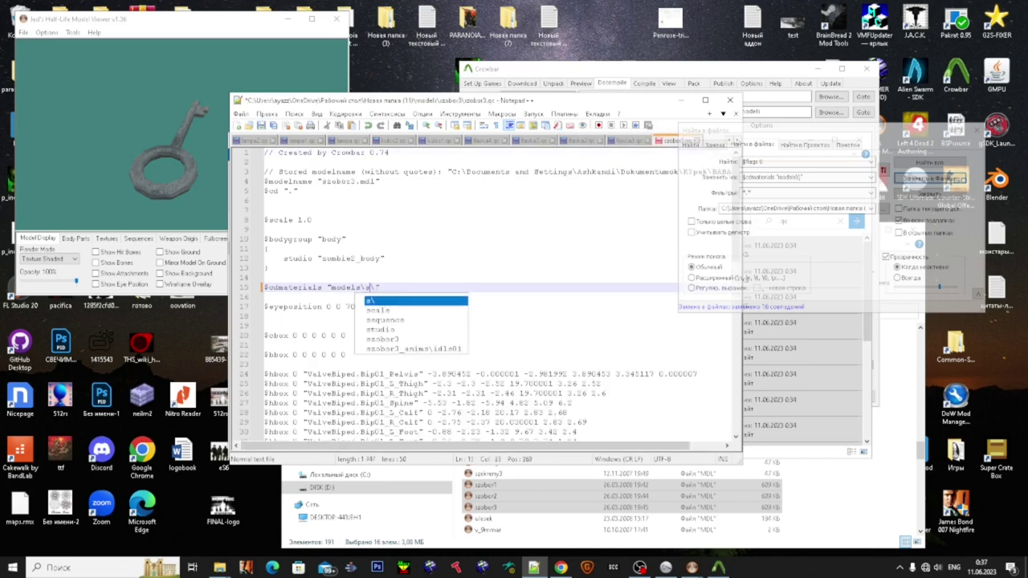
# Step: Add each model's own name as the subfolder in the $cdmaterials paths of szobor2.qc and szobor1.qc
pyautogui.moveTo(733, 131); pyautogui.dragTo(848, 184)
pyautogui.click(731, 142)
pyautogui.click(731, 142)
pyautogui.click(731, 142)
pyautogui.click(731, 142)
pyautogui.click(731, 143)
pyautogui.click(736, 141)
pyautogui.click(736, 141)
pyautogui.click(731, 141)
pyautogui.click(730, 141)
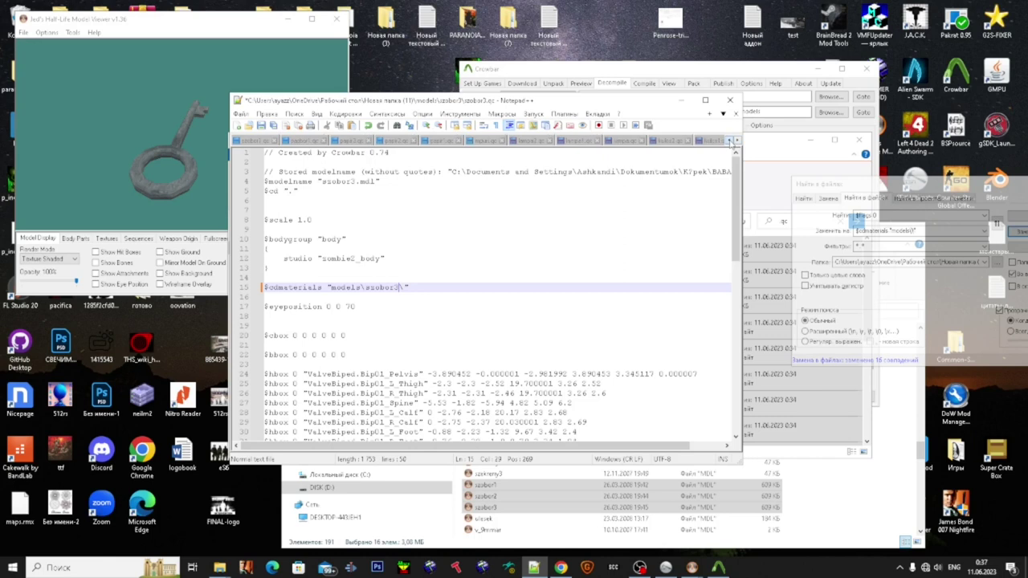
pyautogui.click(264, 141)
pyautogui.click(367, 288)
pyautogui.write('szobor2')
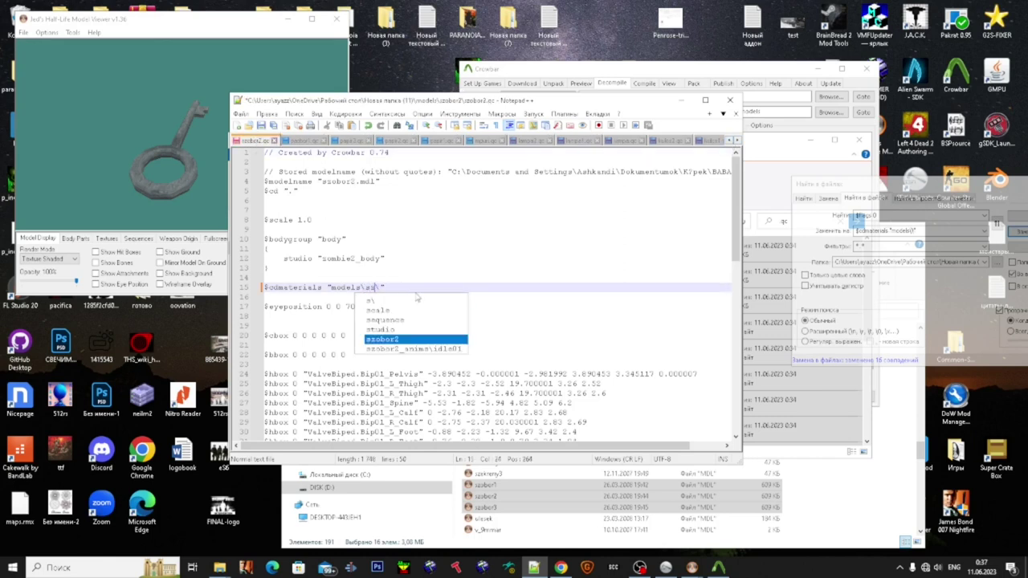
pyautogui.click(305, 140)
pyautogui.click(365, 287)
pyautogui.write('sz')
# Step: Set the $cdmaterials path in papir3.qc to "models\papir3\"
pyautogui.click(351, 141)
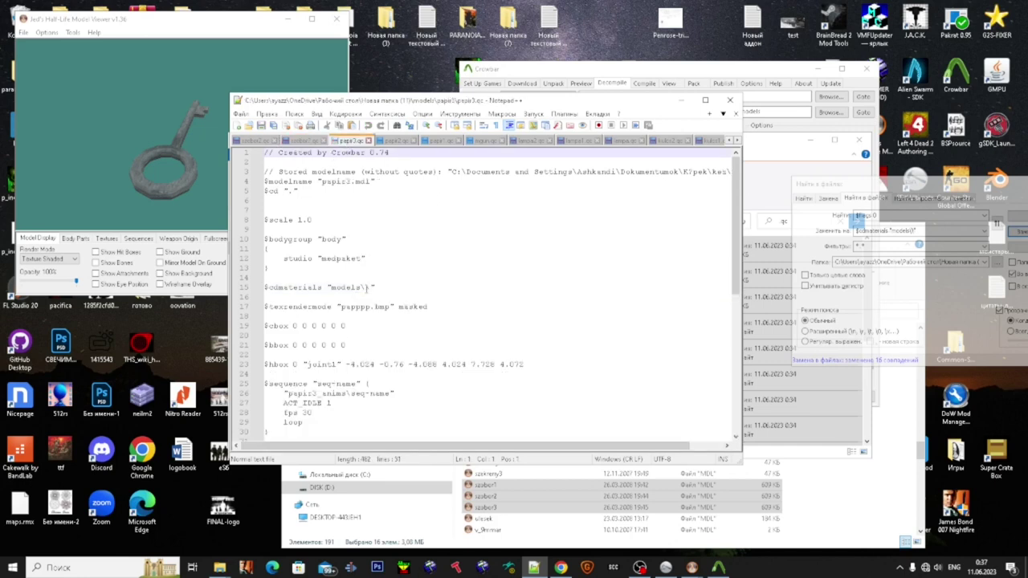
pyautogui.click(366, 289)
pyautogui.write('papir3')
pyautogui.press('Return')
# Step: Add each model's own name as the subfolder in the $cdmaterials paths of papir2.qc and papir1.qc
pyautogui.click(393, 142)
pyautogui.click(367, 288)
pyautogui.write('pa')
pyautogui.press('Down')
pyautogui.press('Down')
pyautogui.press('Return')
pyautogui.click(440, 141)
pyautogui.click(367, 287)
pyautogui.write('pa')
pyautogui.press('Return')
# Step: Set the $cdmaterials path in mgun.qc to "models\mgun\"
pyautogui.click(485, 141)
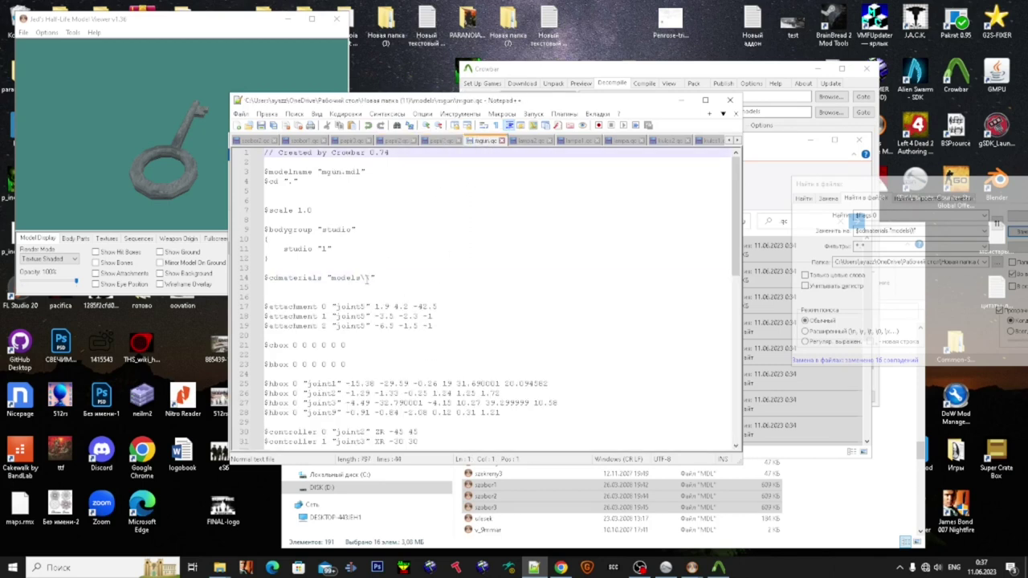
pyautogui.click(367, 278)
pyautogui.write('mg')
pyautogui.press('Return')
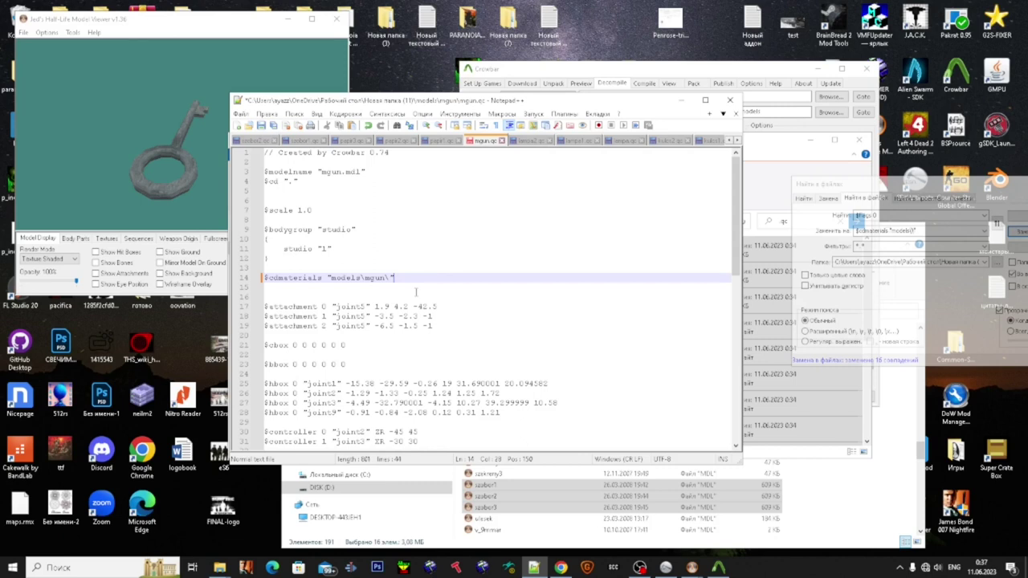
# Step: Add a $staticprop line below $cdmaterials in mgun.qc and delete it again
pyautogui.click(415, 290)
pyautogui.write('$staticprop')
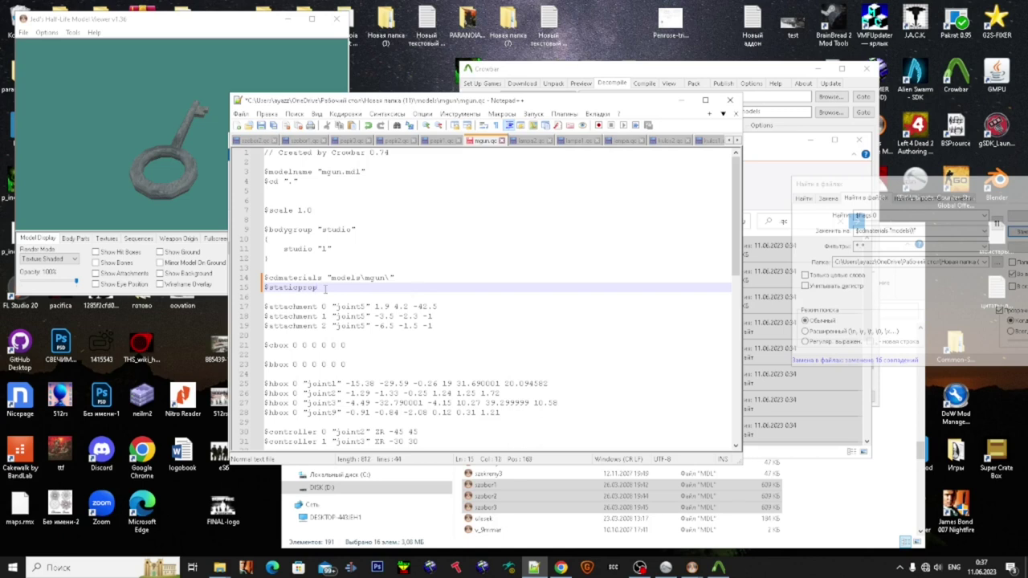
pyautogui.moveTo(344, 294); pyautogui.dragTo(265, 289)
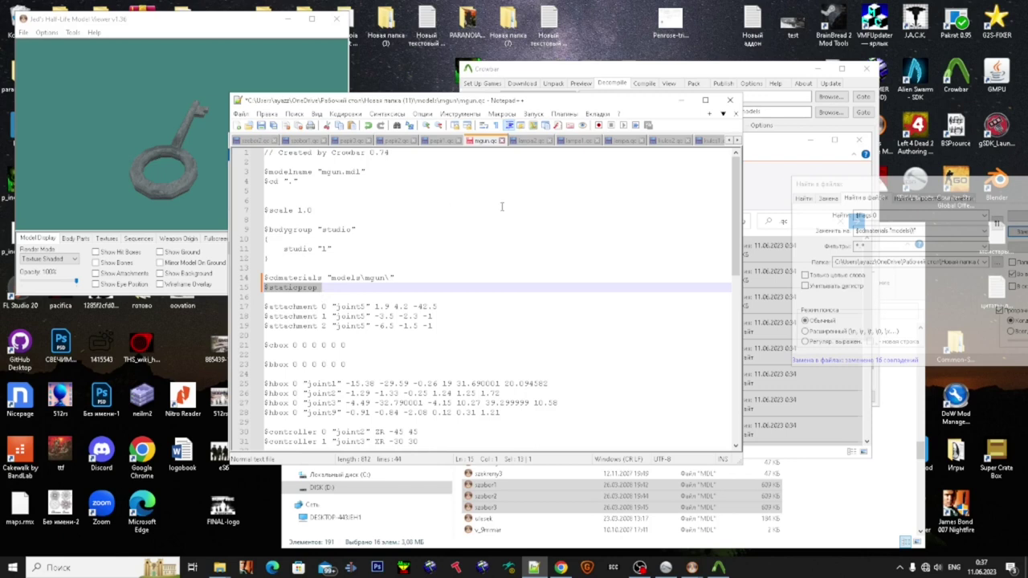
pyautogui.press('Delete')
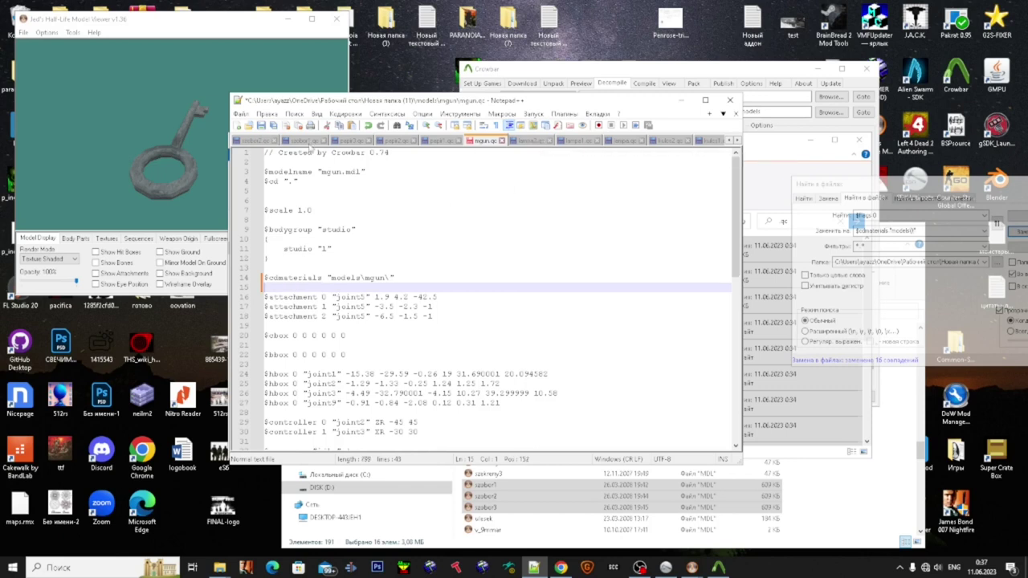
# Step: Go through the open lampa and flaska QC files to check the subfolders in their $cdmaterials paths
pyautogui.click(526, 142)
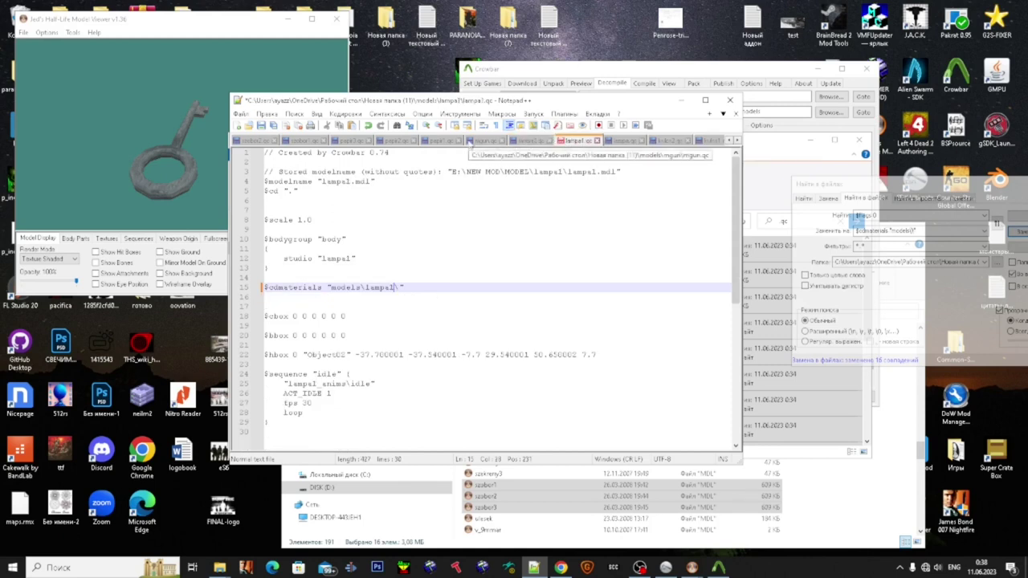
pyautogui.click(622, 143)
pyautogui.click(736, 141)
pyautogui.click(736, 141)
pyautogui.click(737, 141)
pyautogui.click(736, 141)
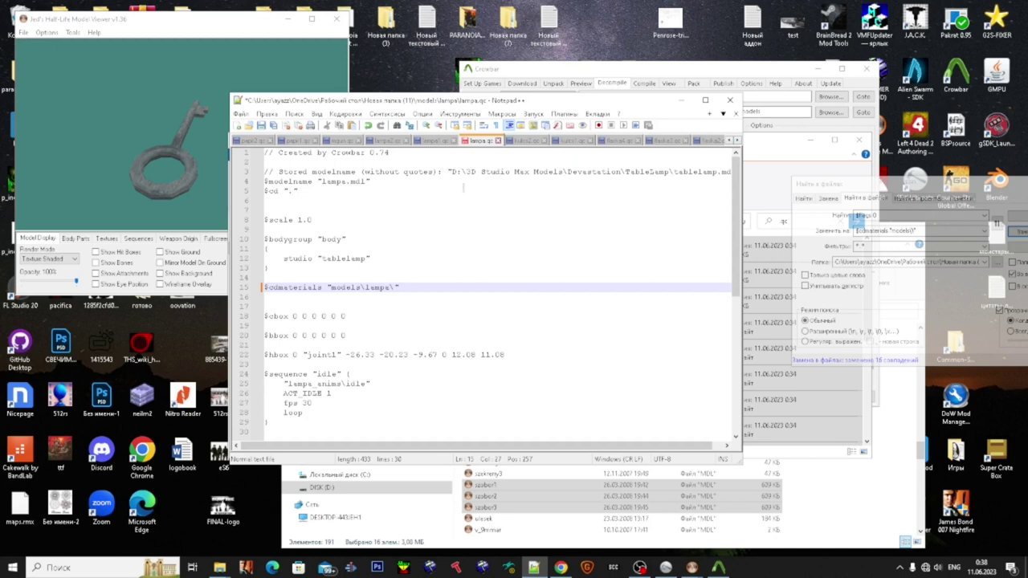
pyautogui.click(729, 141)
pyautogui.click(729, 142)
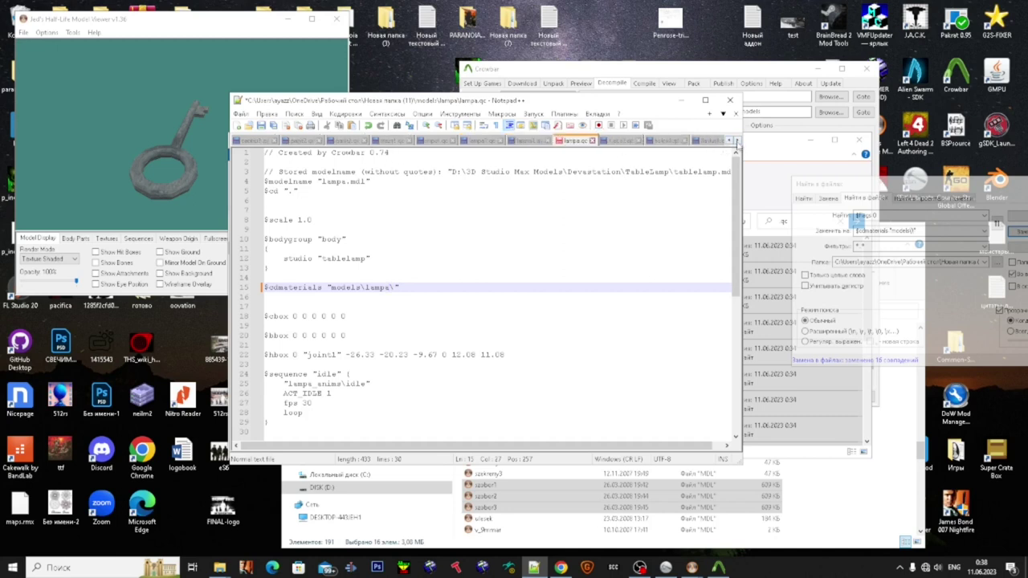
pyautogui.click(737, 142)
pyautogui.click(737, 141)
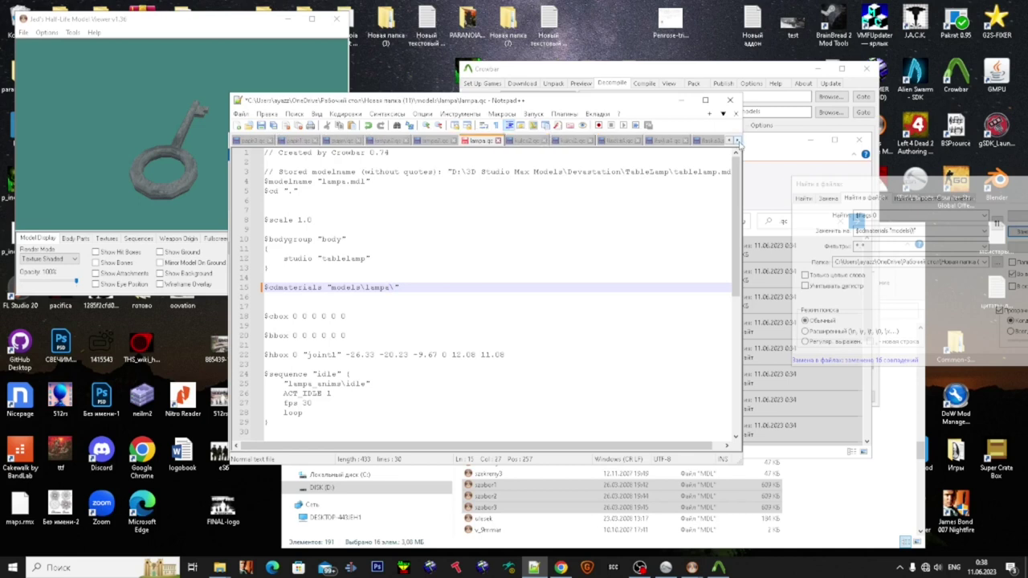
pyautogui.click(737, 141)
pyautogui.click(738, 141)
pyautogui.click(674, 143)
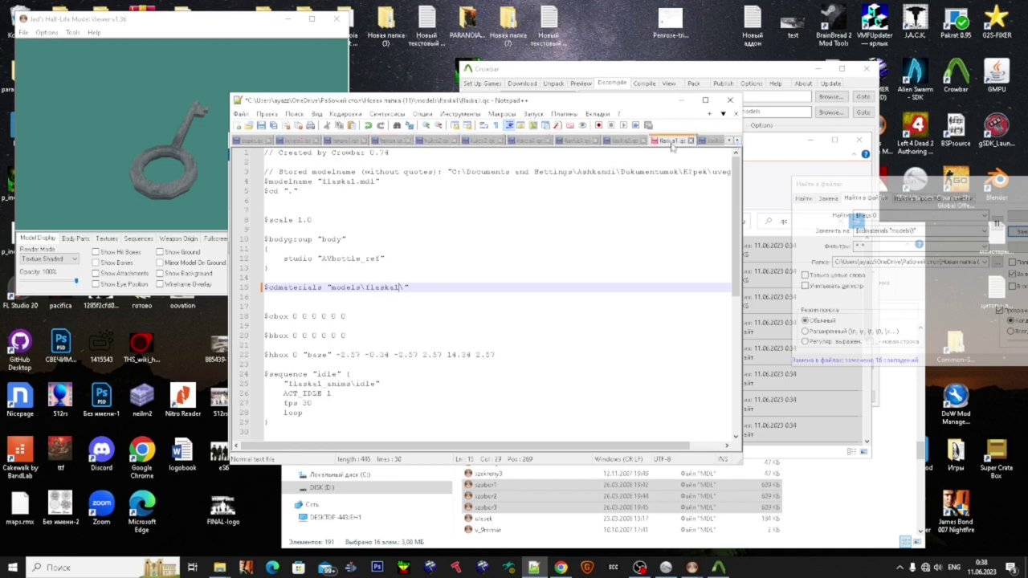
pyautogui.click(736, 142)
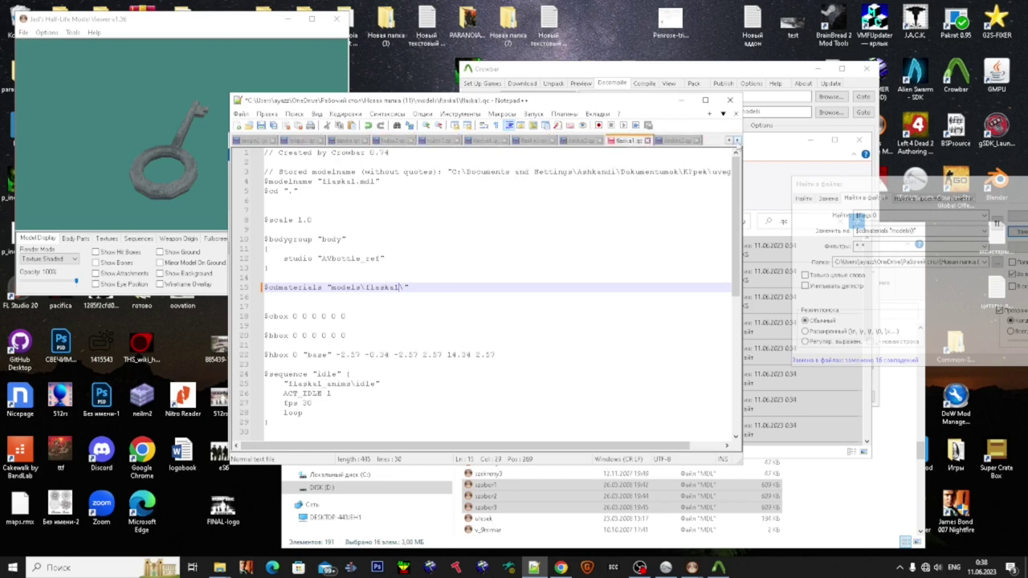
pyautogui.click(729, 141)
pyautogui.click(728, 142)
pyautogui.click(728, 141)
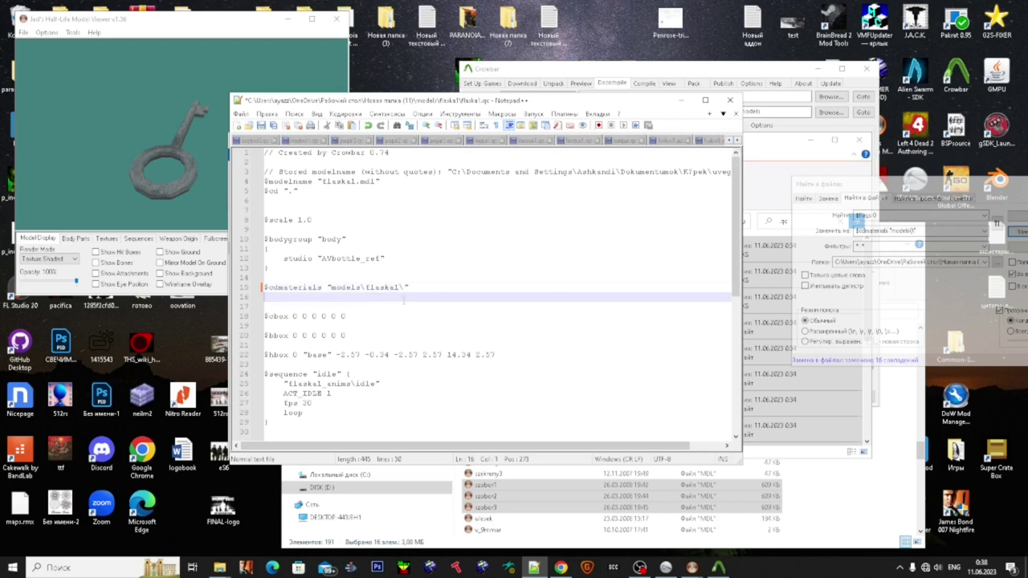
# Step: Examine the flaska1.qc contents, especially the model subfolder in its $cdmaterials line
pyautogui.click(351, 298)
pyautogui.scroll(-3, 394, 306)
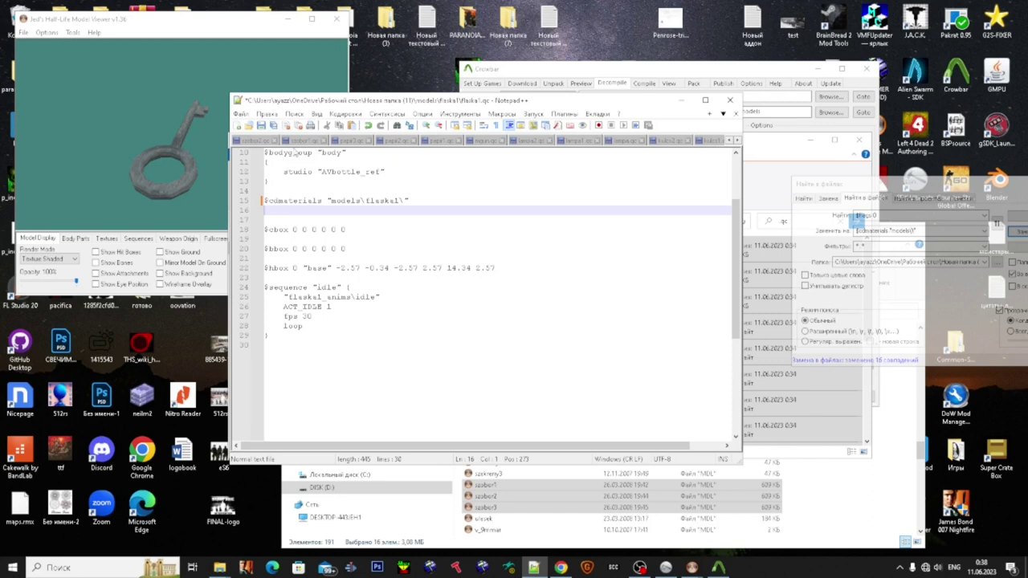
pyautogui.scroll(3, 375, 302)
pyautogui.moveTo(438, 289); pyautogui.dragTo(262, 289)
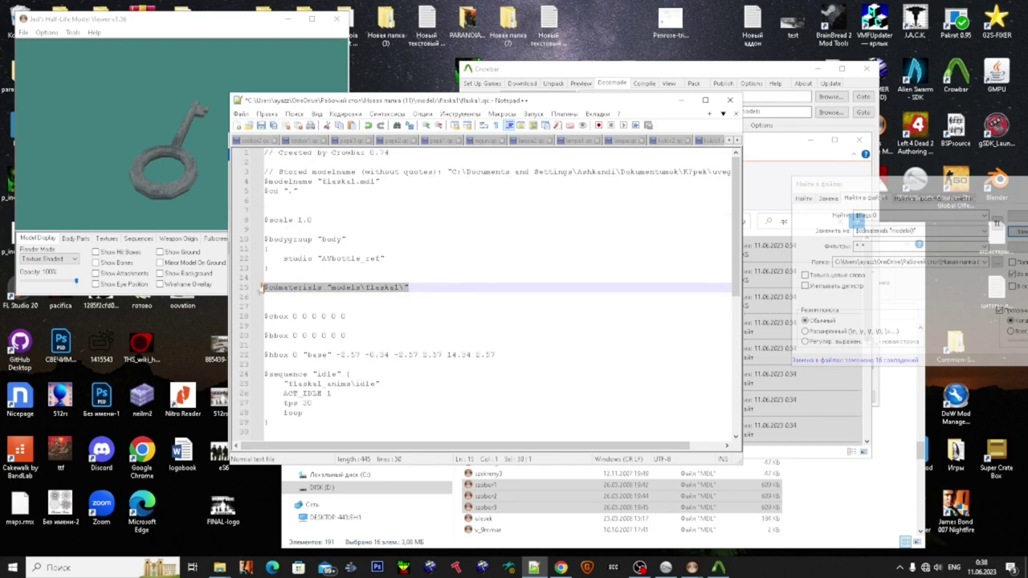
pyautogui.click(404, 288)
pyautogui.moveTo(404, 288); pyautogui.dragTo(385, 288)
pyautogui.click(421, 288)
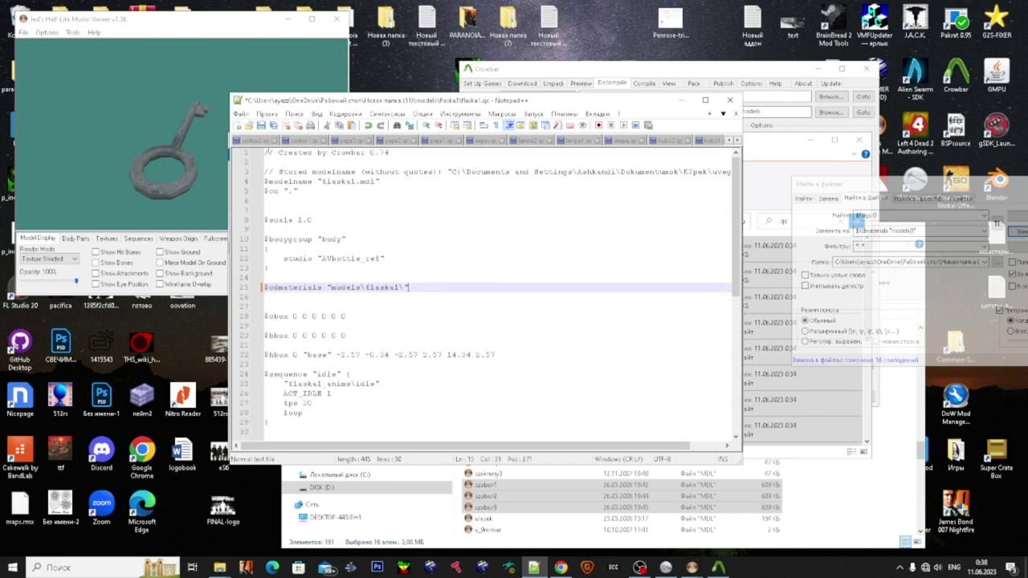
# Step: Save all the edited QC files and close them together with Notepad++
pyautogui.click(241, 113)
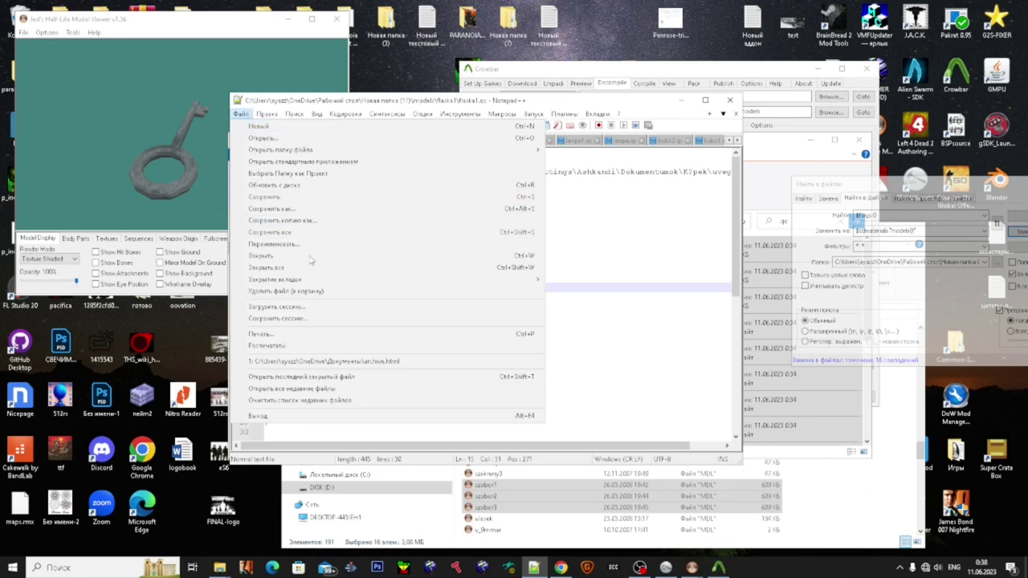
pyautogui.click(310, 267)
pyautogui.click(730, 101)
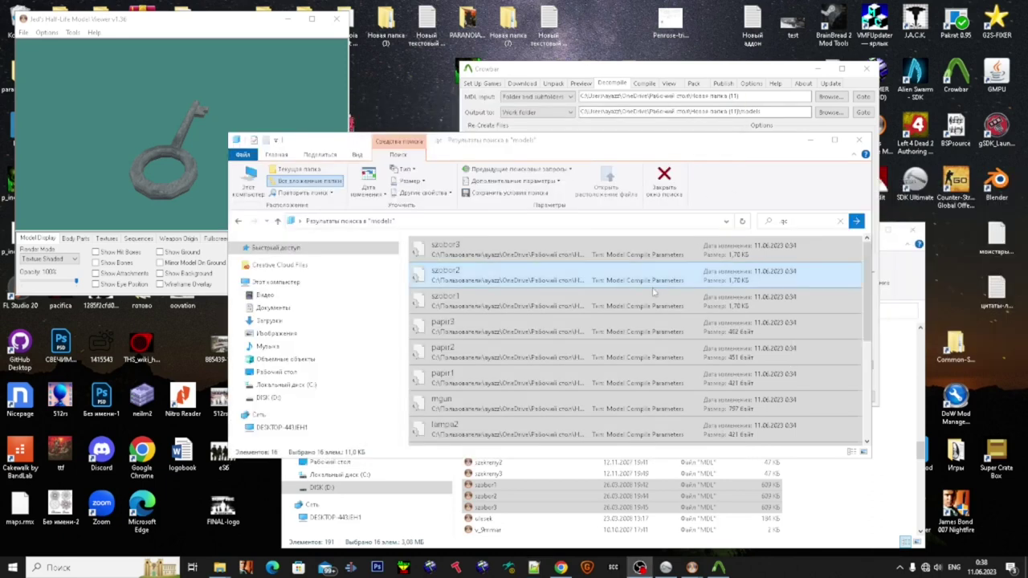
# Step: Close the QC search results and inspect the contents of the flaska2 folder inside models
pyautogui.click(664, 178)
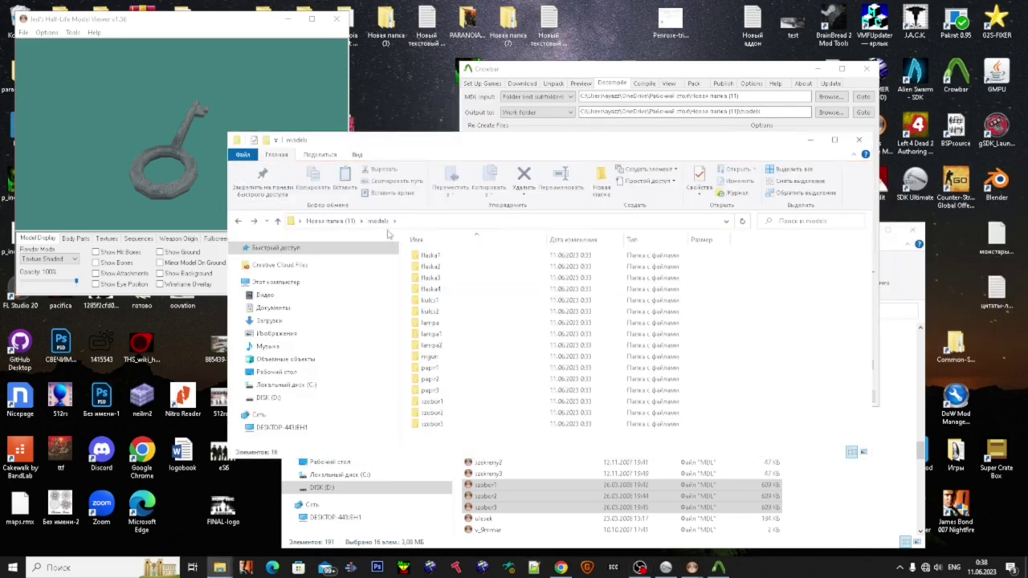
pyautogui.doubleClick(447, 268)
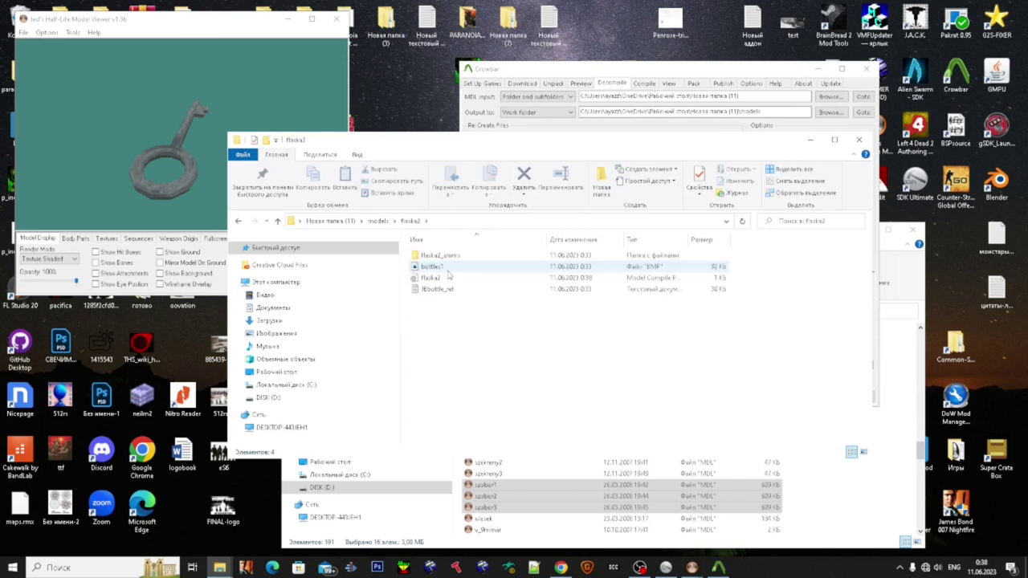
pyautogui.press('BackSpace')
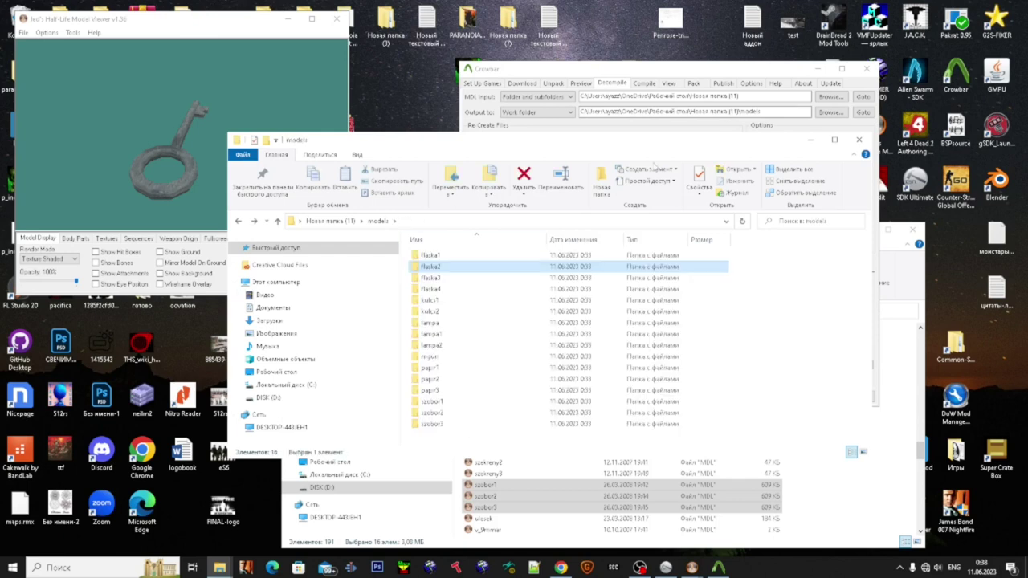
# Step: Launch VTFEdit from the desktop and open its Batch Convert dialog
pyautogui.click(877, 178)
pyautogui.moveTo(806, 77); pyautogui.dragTo(718, 77)
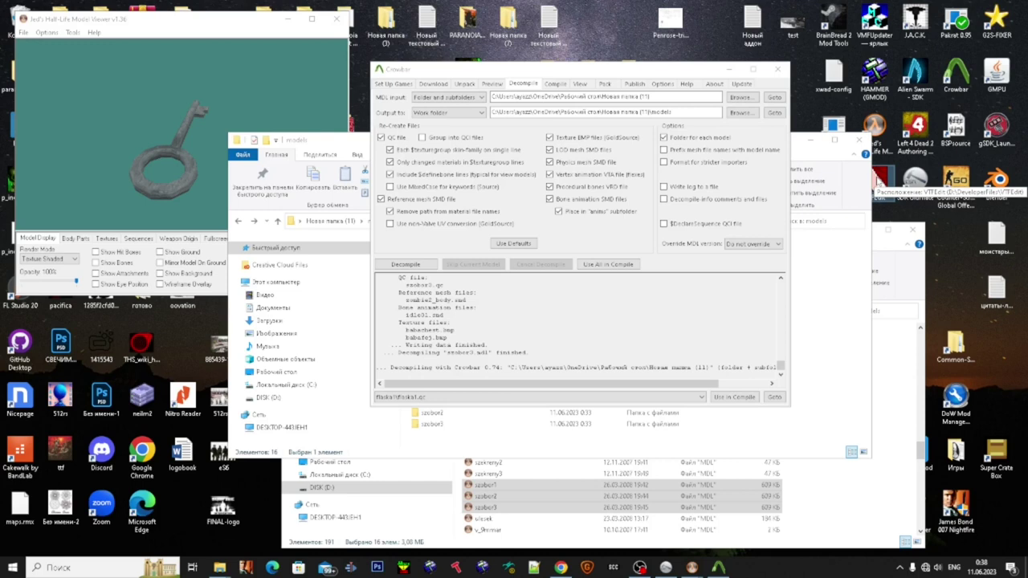
pyautogui.doubleClick(880, 182)
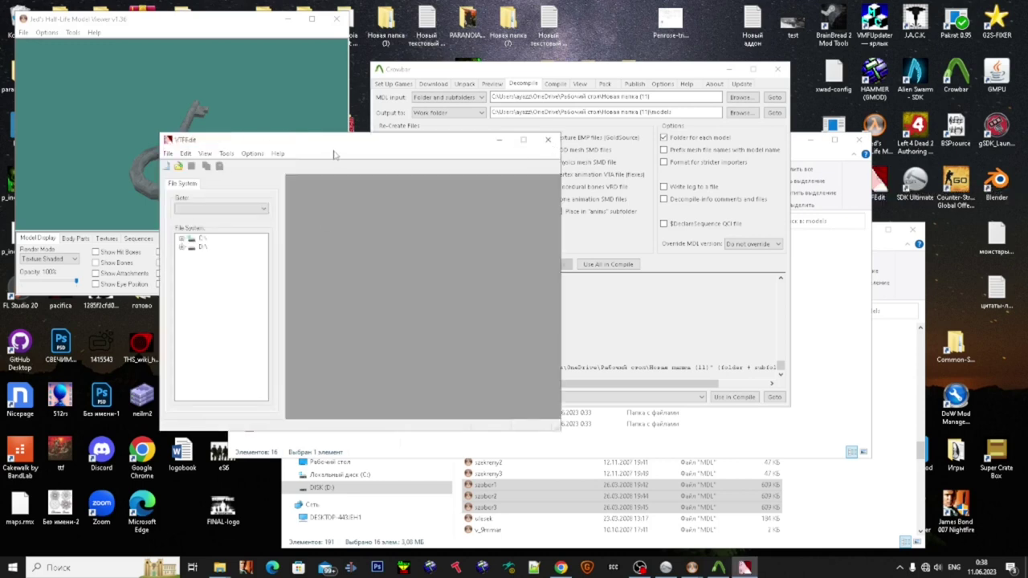
pyautogui.moveTo(337, 145); pyautogui.dragTo(638, 180)
pyautogui.click(519, 183)
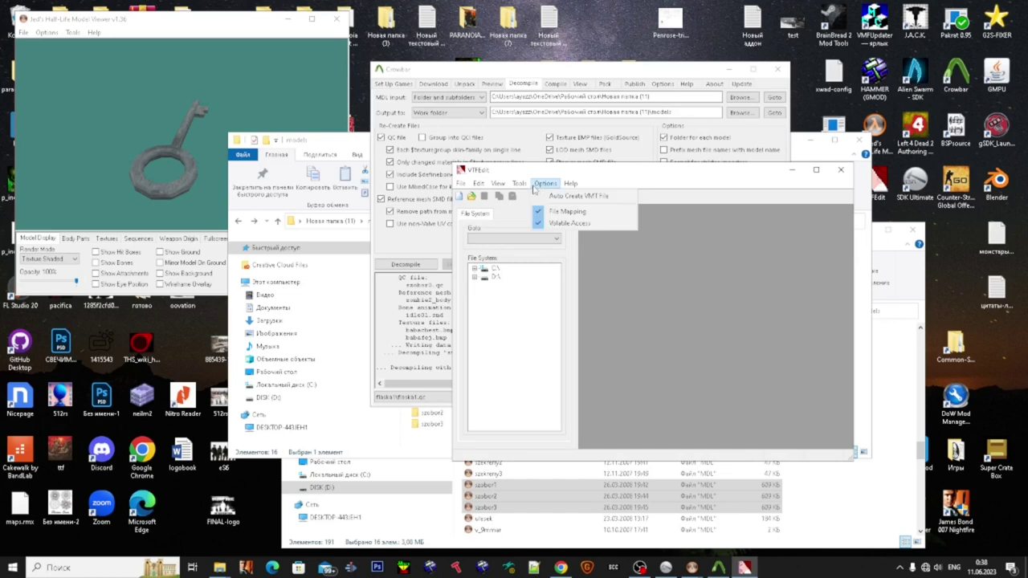
pyautogui.click(540, 207)
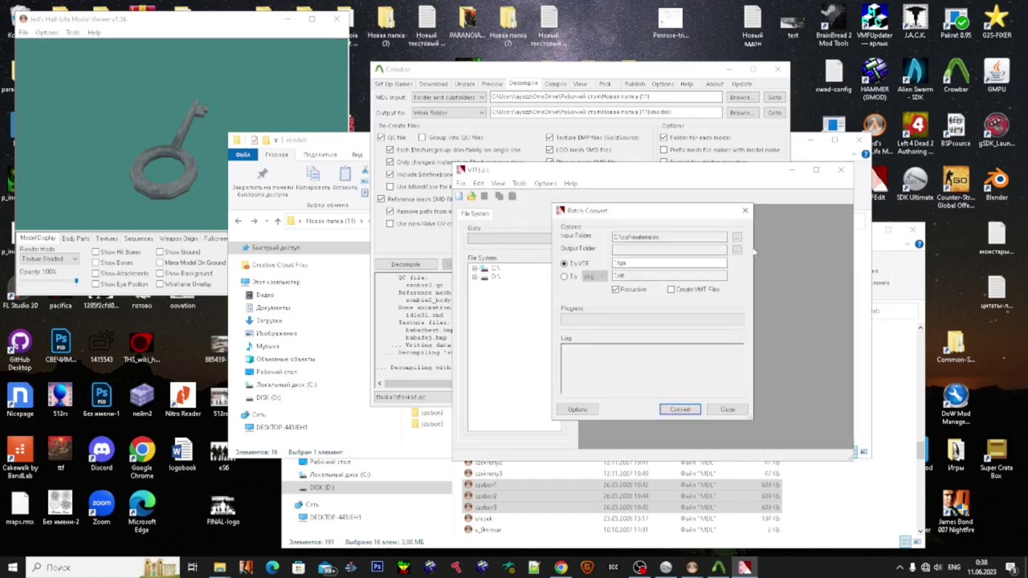
# Step: Set the batch conversion's input folder to the models folder inside "Новая папка (11)"
pyautogui.click(738, 238)
pyautogui.scroll(-10, 518, 311)
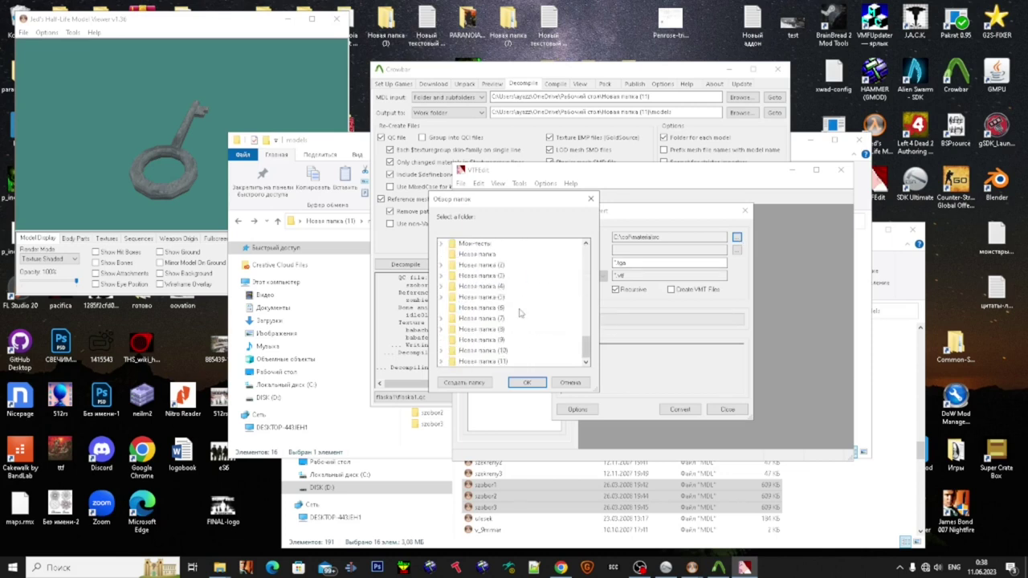
pyautogui.click(502, 362)
pyautogui.scroll(-2, 525, 337)
pyautogui.click(477, 307)
pyautogui.click(484, 297)
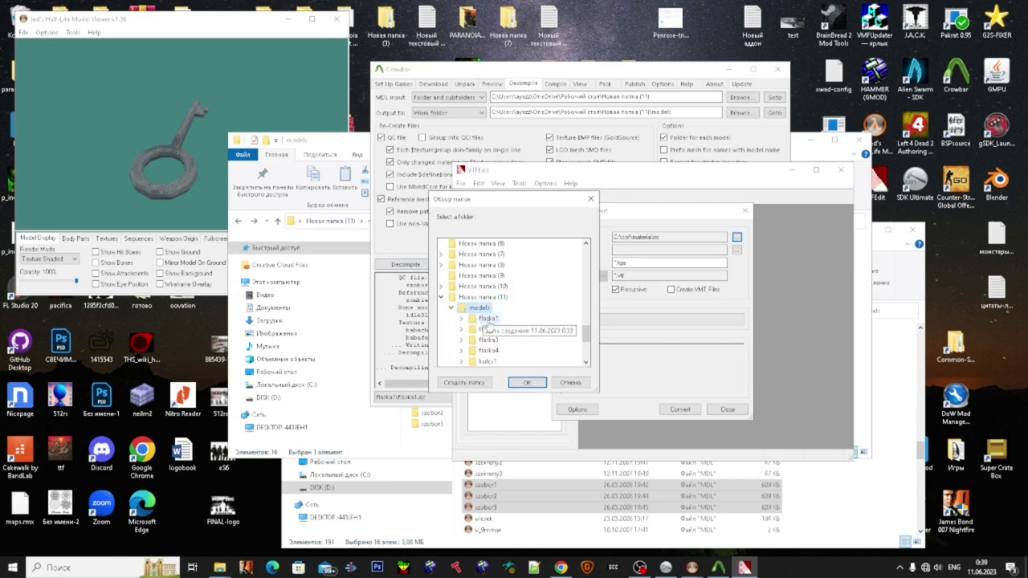
pyautogui.click(527, 384)
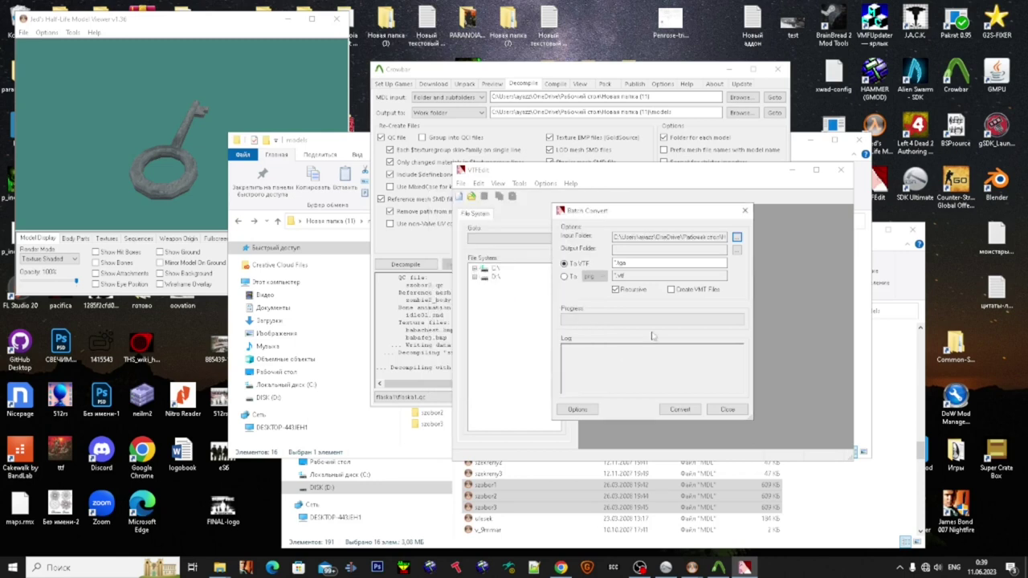
# Step: Create a folder named materials on the desktop and set it as the batch conversion's output folder
pyautogui.click(737, 250)
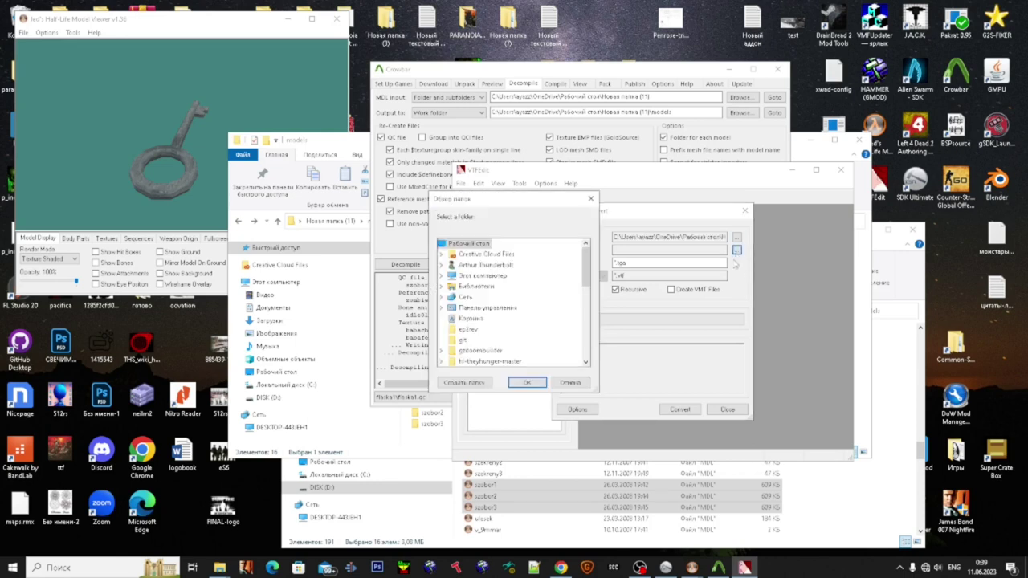
pyautogui.click(464, 383)
pyautogui.write('materials')
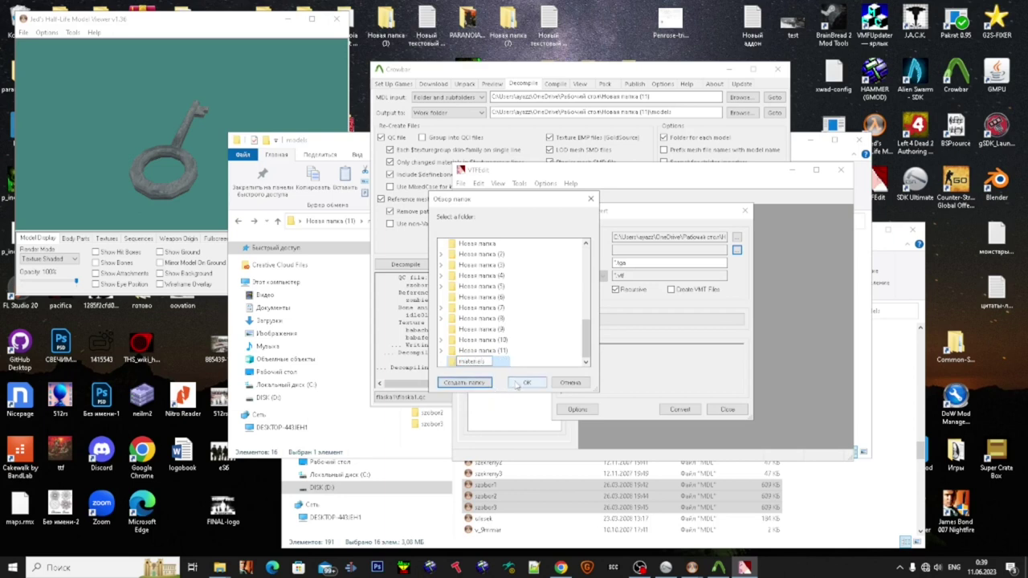
pyautogui.click(524, 384)
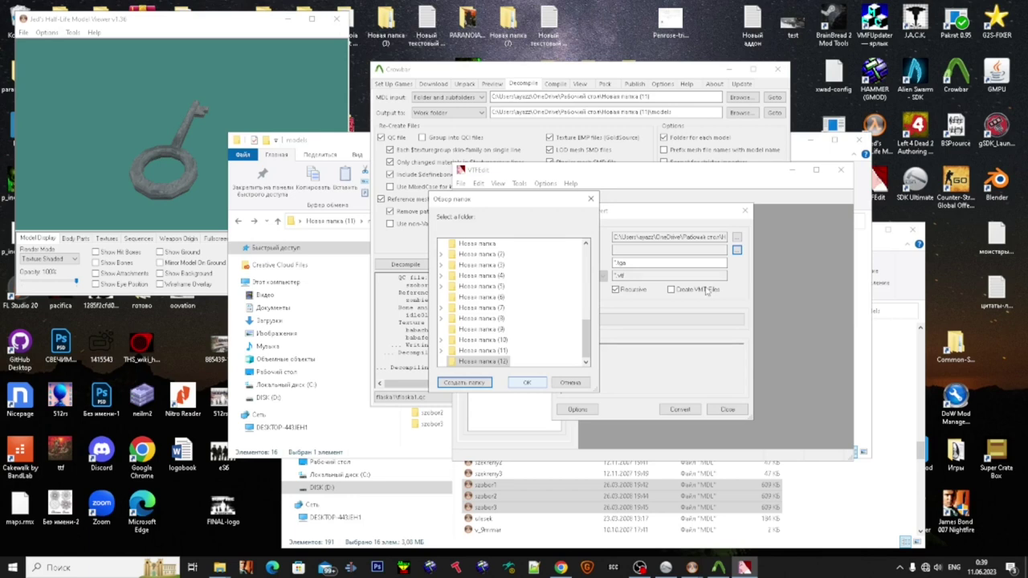
# Step: Enable VMT file creation, set the input filter to *.bmp and convert the textures to VTF
pyautogui.click(707, 293)
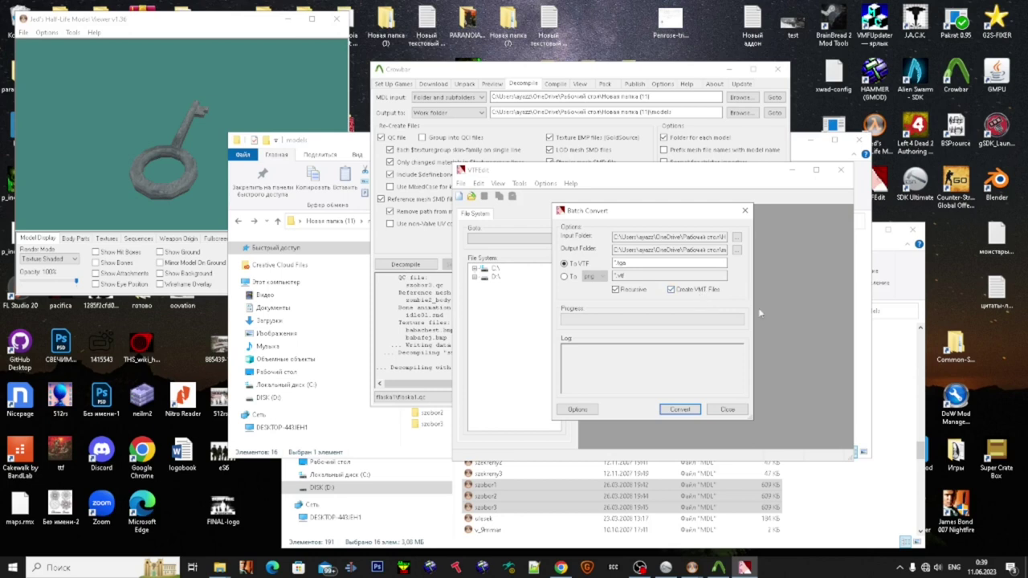
pyautogui.moveTo(628, 264); pyautogui.dragTo(619, 263)
pyautogui.write('bm')
pyautogui.click(681, 410)
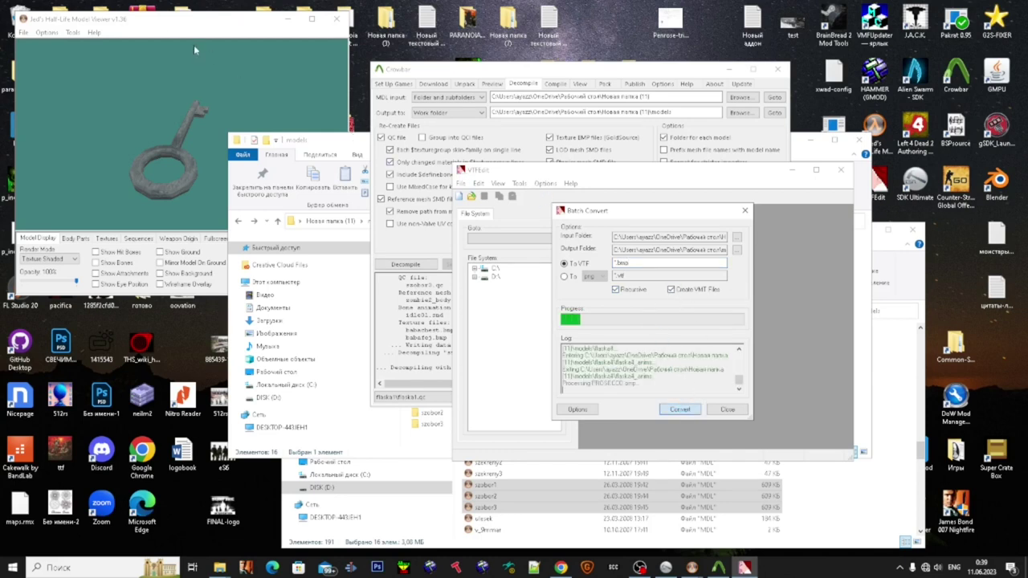
# Step: Close Jed's Half-Life Model Viewer, VTFEdit and Crowbar, leaving the models folder window accessible
pyautogui.moveTo(165, 25); pyautogui.dragTo(303, 86)
pyautogui.click(474, 81)
pyautogui.click(335, 23)
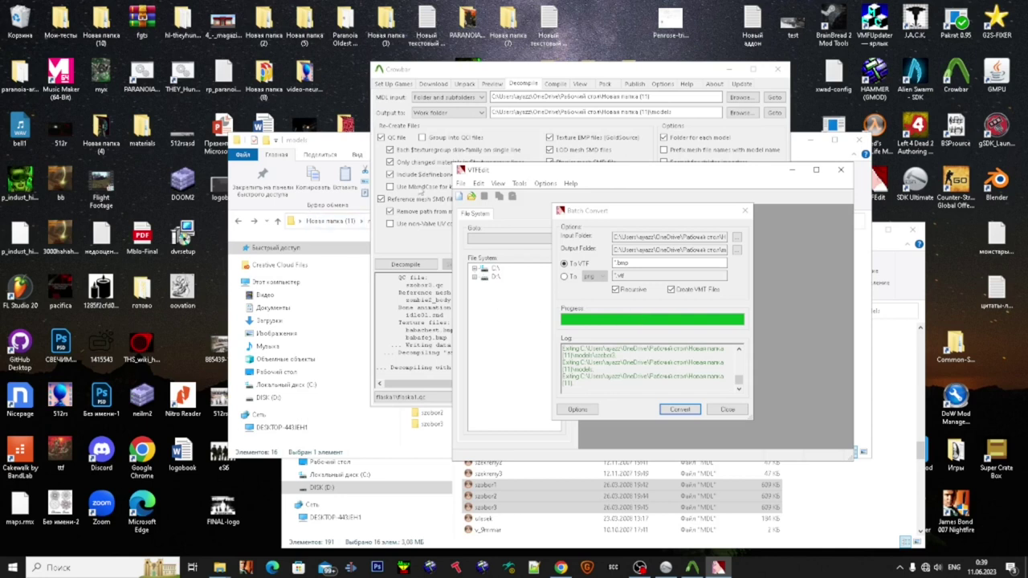
pyautogui.click(727, 410)
pyautogui.click(839, 170)
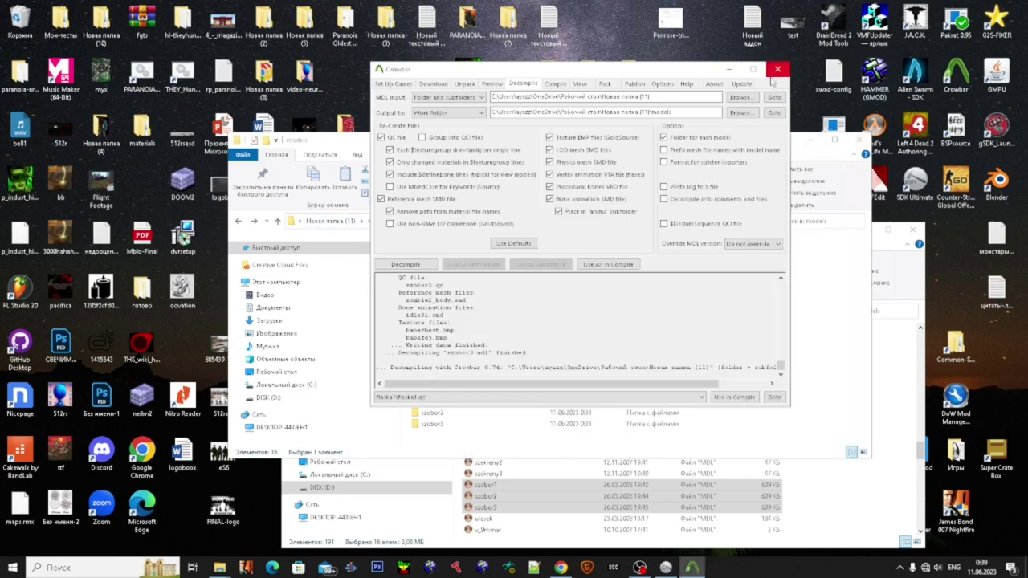
pyautogui.click(778, 69)
pyautogui.moveTo(462, 141); pyautogui.dragTo(577, 143)
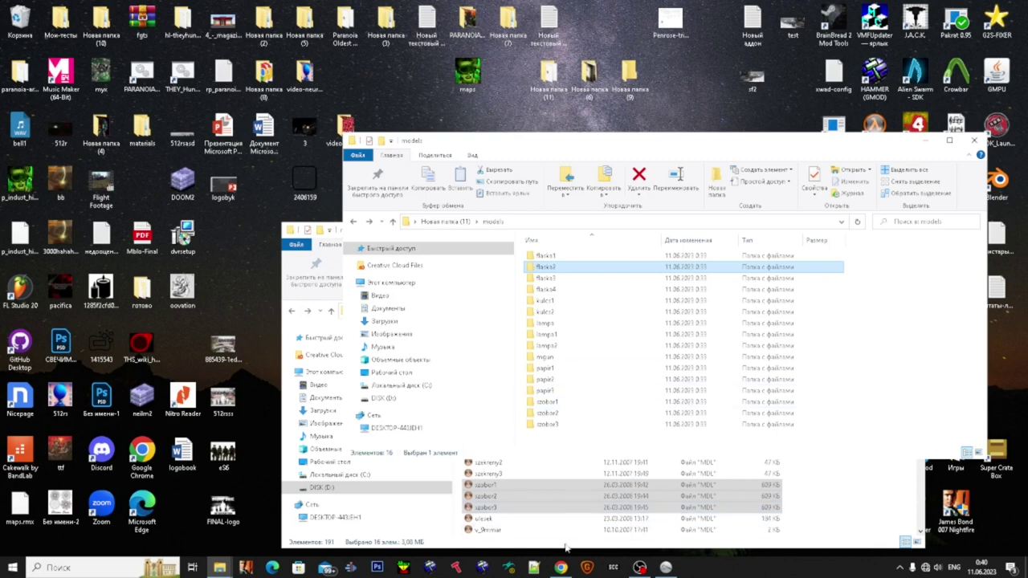
# Step: Launch Notepad++ and open the bottles1 VMT file from the flaska1 folder inside the desktop's materials\models
pyautogui.click(534, 568)
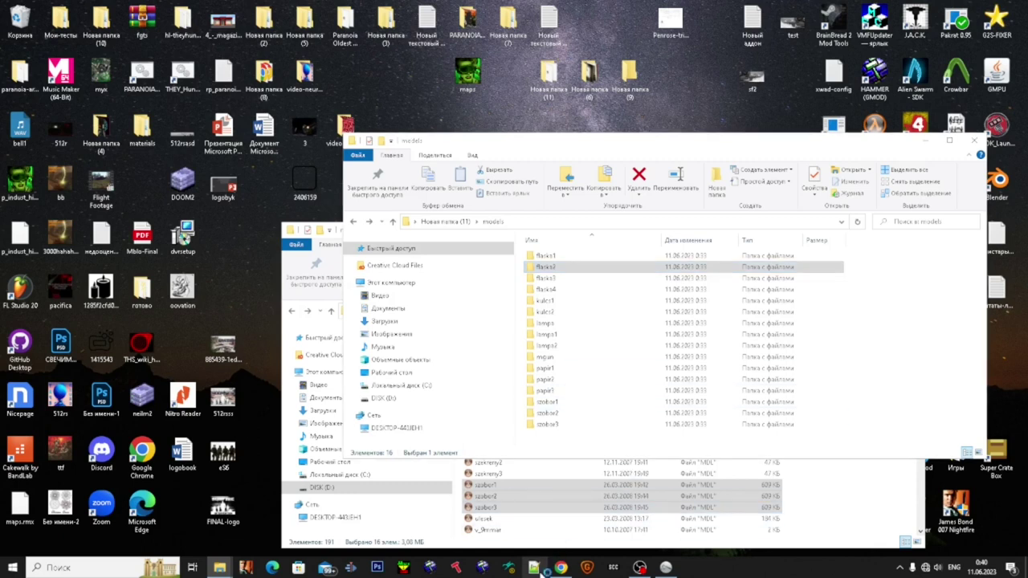
pyautogui.moveTo(340, 106); pyautogui.dragTo(567, 215)
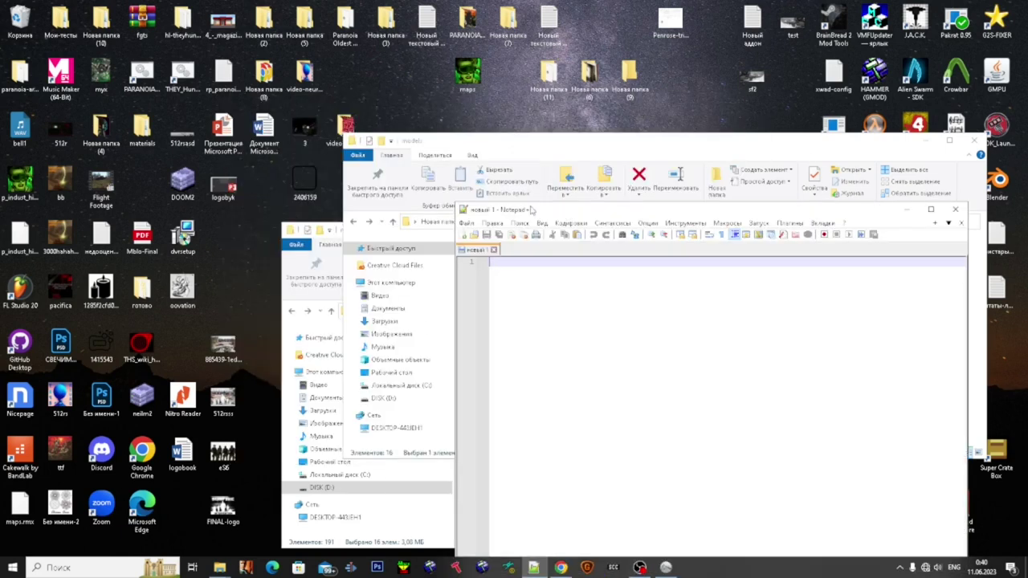
pyautogui.click(143, 128)
pyautogui.doubleClick(143, 128)
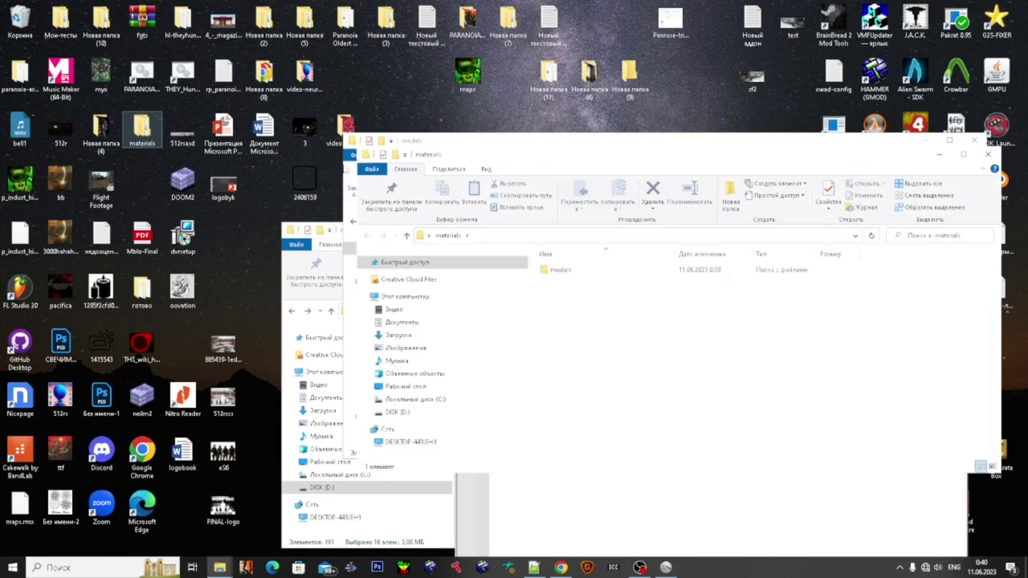
pyautogui.doubleClick(576, 274)
pyautogui.doubleClick(577, 273)
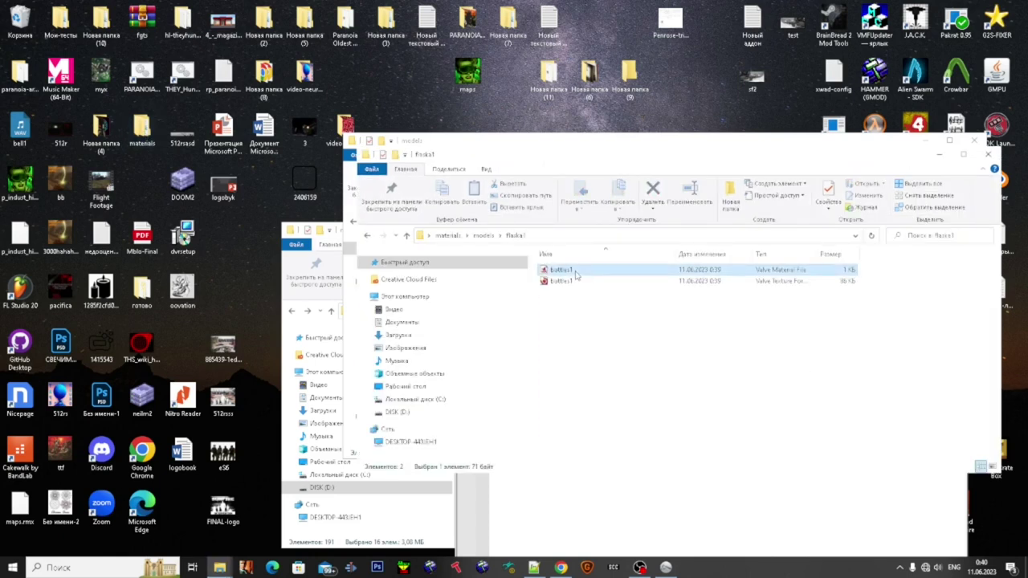
pyautogui.doubleClick(578, 272)
# Step: Examine the $basetexture path in bottles1 and select the "LightmappedGeneric" shader name with its quotation marks
pyautogui.moveTo(494, 258); pyautogui.dragTo(289, 254)
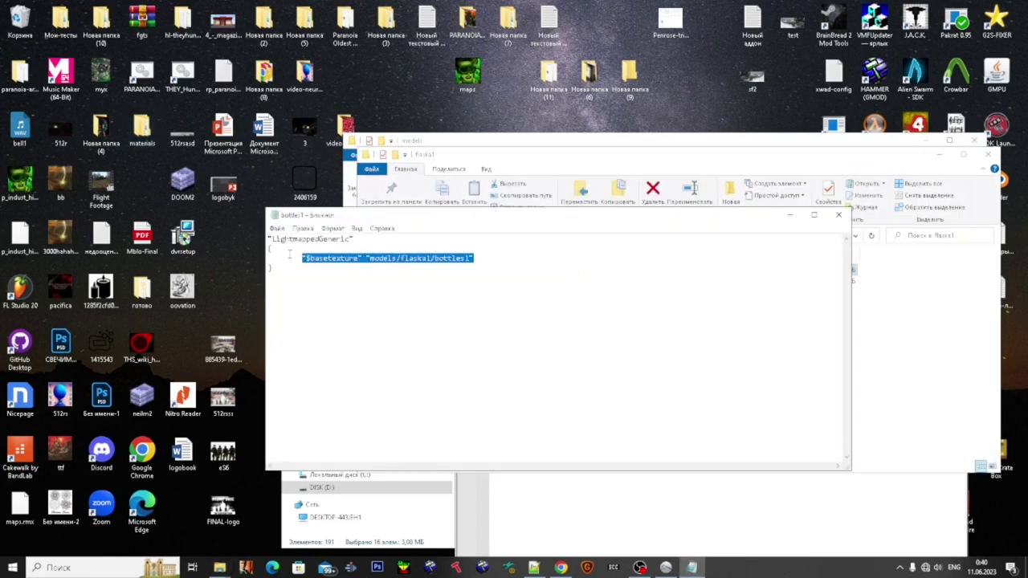
pyautogui.moveTo(501, 258); pyautogui.dragTo(393, 263)
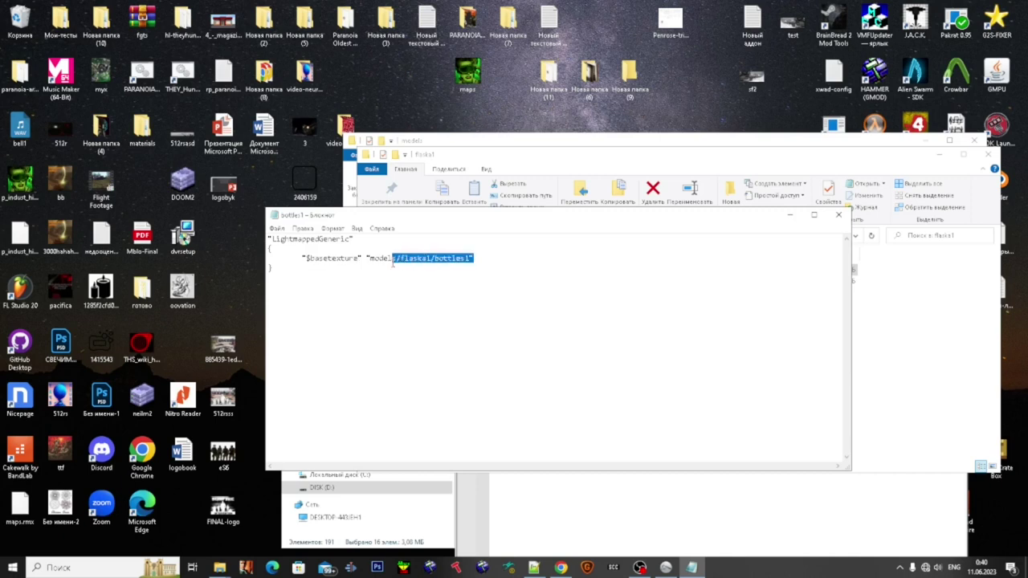
pyautogui.click(526, 282)
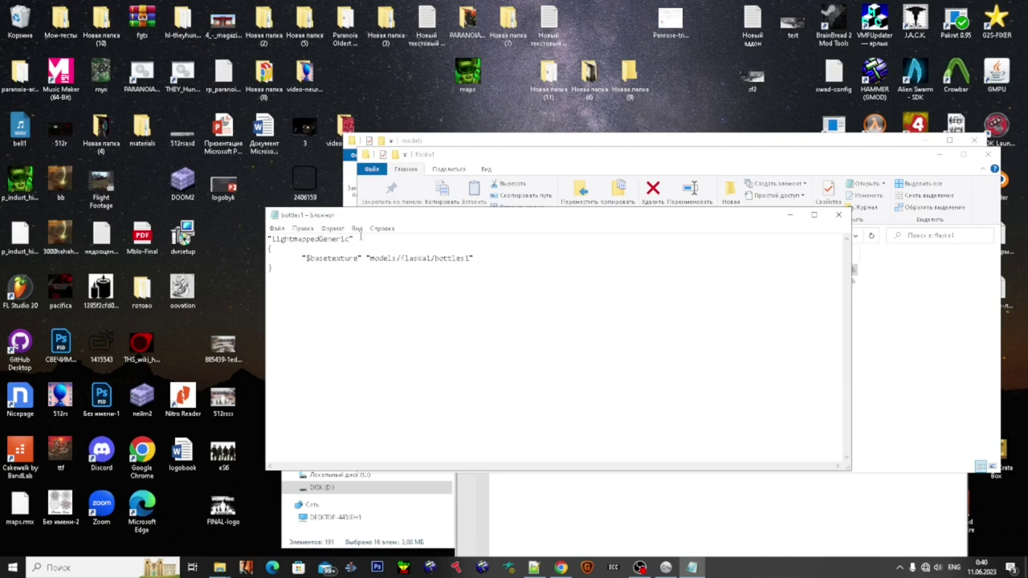
pyautogui.moveTo(361, 237); pyautogui.dragTo(276, 239)
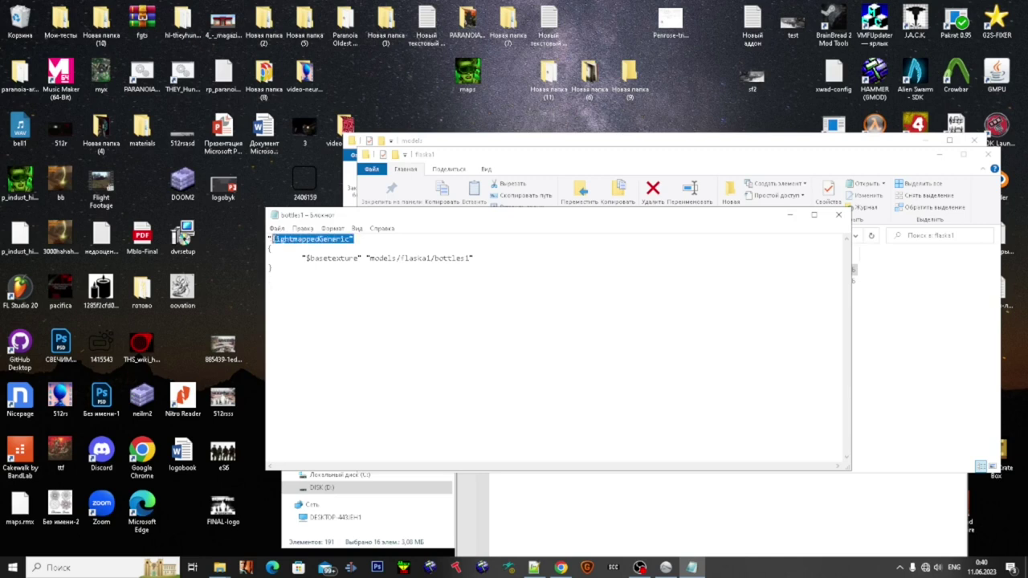
pyautogui.moveTo(408, 241); pyautogui.dragTo(276, 239)
pyautogui.moveTo(275, 240); pyautogui.dragTo(258, 234)
# Step: Get the path of the materials\models folder and open the Find in Files dialog in Notepad++
pyautogui.click(626, 500)
pyautogui.hotkey('ctrl', 'f')
pyautogui.moveTo(849, 184); pyautogui.dragTo(575, 295)
pyautogui.hotkey('alt', 'Tab')
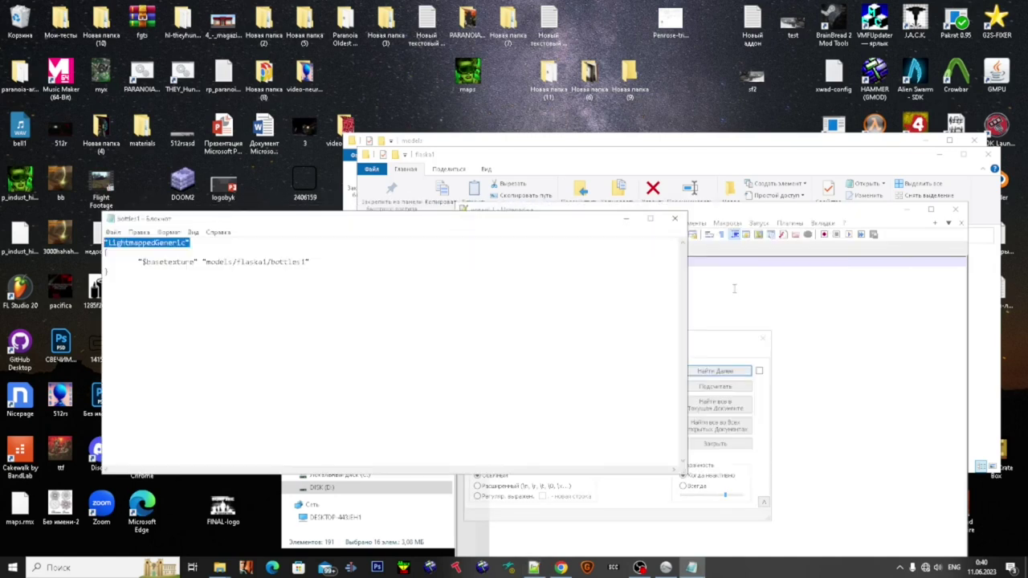
pyautogui.click(749, 159)
pyautogui.press('BackSpace')
pyautogui.click(597, 239)
pyautogui.click(725, 542)
pyautogui.click(545, 357)
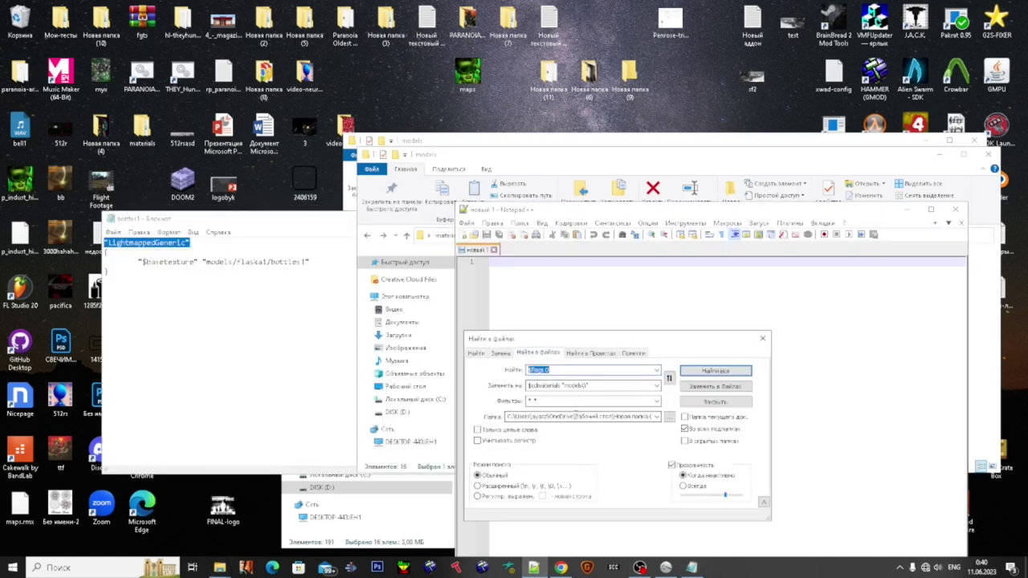
# Step: Copy "LightmappedGeneric" from bottles1 as the search text and use materials\models as the search folder
pyautogui.click(141, 224)
pyautogui.rightClick(169, 246)
pyautogui.click(215, 282)
pyautogui.click(618, 513)
pyautogui.hotkey('ctrl', 'v')
# Step: Set the Find in Files replacement text to vertexlitgeneric
pyautogui.click(657, 387)
pyautogui.write('"vvertex')
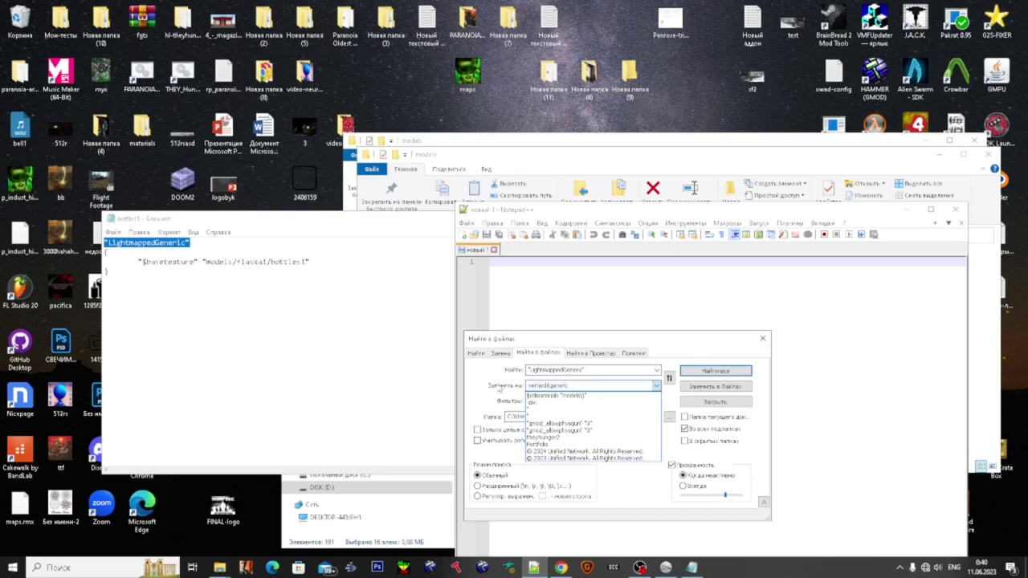
pyautogui.click(520, 387)
pyautogui.doubleClick(573, 386)
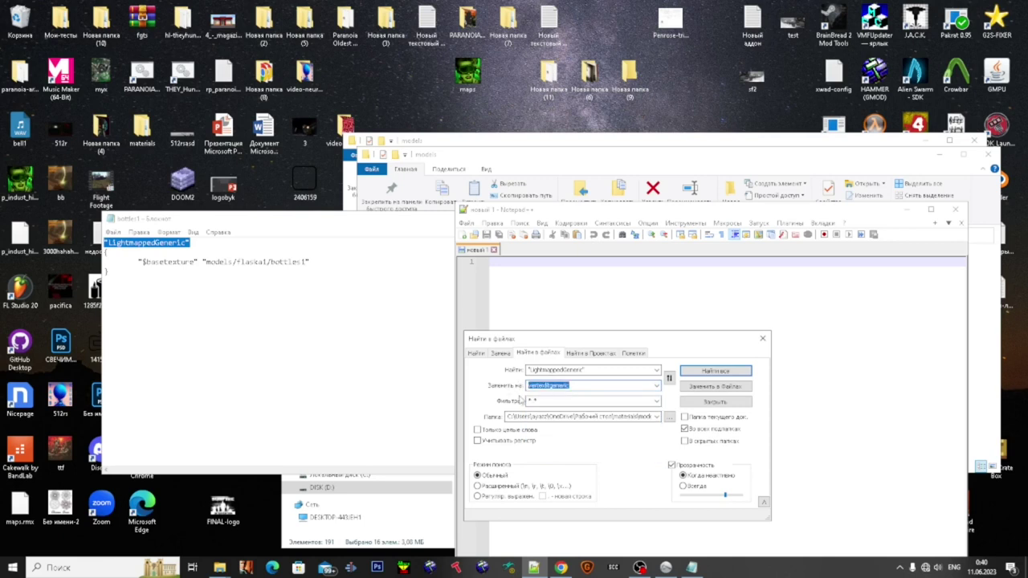
# Step: Check the wording and quotation marks of the search and replacement texts in the Find in Files dialog
pyautogui.moveTo(613, 371); pyautogui.dragTo(541, 370)
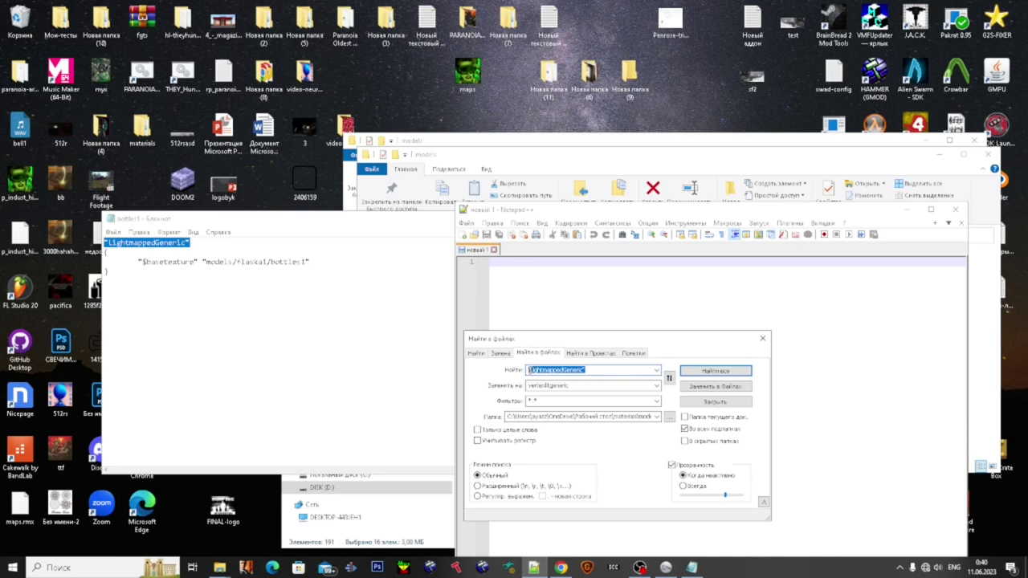
pyautogui.press('End')
pyautogui.hotkey('shift', 'Left')
pyautogui.hotkey('shift', 'Left')
pyautogui.hotkey('shift', 'Left')
pyautogui.hotkey('shift', 'Left')
pyautogui.hotkey('shift', 'Left')
pyautogui.hotkey('shift', 'Left')
pyautogui.hotkey('shift', 'Left')
pyautogui.hotkey('shift', 'Left')
pyautogui.hotkey('shift', 'Left')
pyautogui.hotkey('shift', 'Left')
pyautogui.hotkey('shift', 'Left')
pyautogui.hotkey('shift', 'Left')
pyautogui.hotkey('shift', 'Left')
pyautogui.hotkey('shift', 'Left')
pyautogui.hotkey('shift', 'Left')
pyautogui.hotkey('shift', 'Left')
pyautogui.hotkey('shift', 'Left')
pyautogui.hotkey('shift', 'Left')
pyautogui.press('End')
pyautogui.doubleClick(587, 386)
pyautogui.doubleClick(595, 370)
pyautogui.doubleClick(589, 386)
pyautogui.hotkey('shift', 'Tab')
# Step: Replace "LightmappedGeneric" with vertexlitgeneric in all files under materials\models, and close Notepad++ and the bottles1 file
pyautogui.click(728, 387)
pyautogui.click(537, 336)
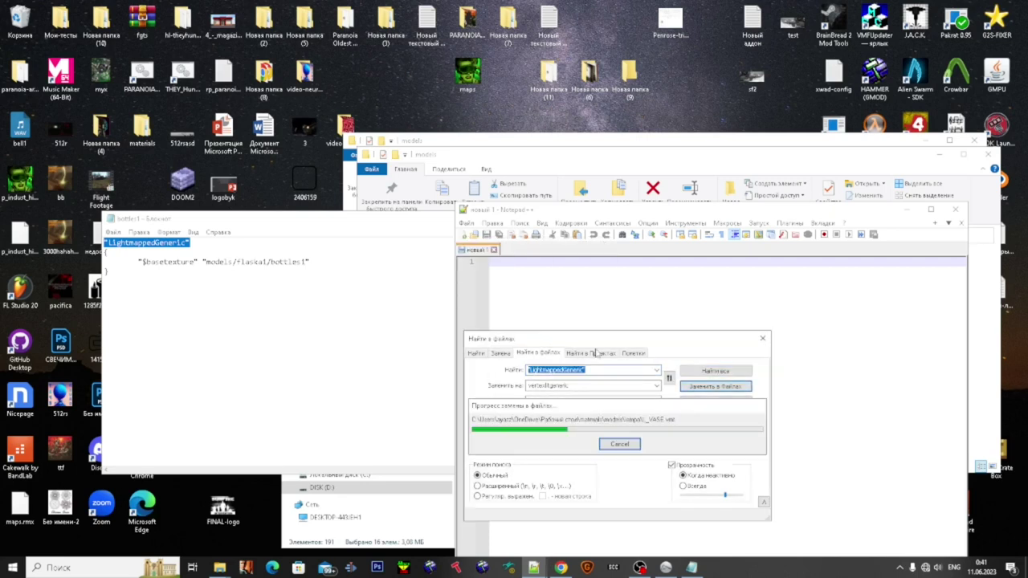
pyautogui.click(762, 338)
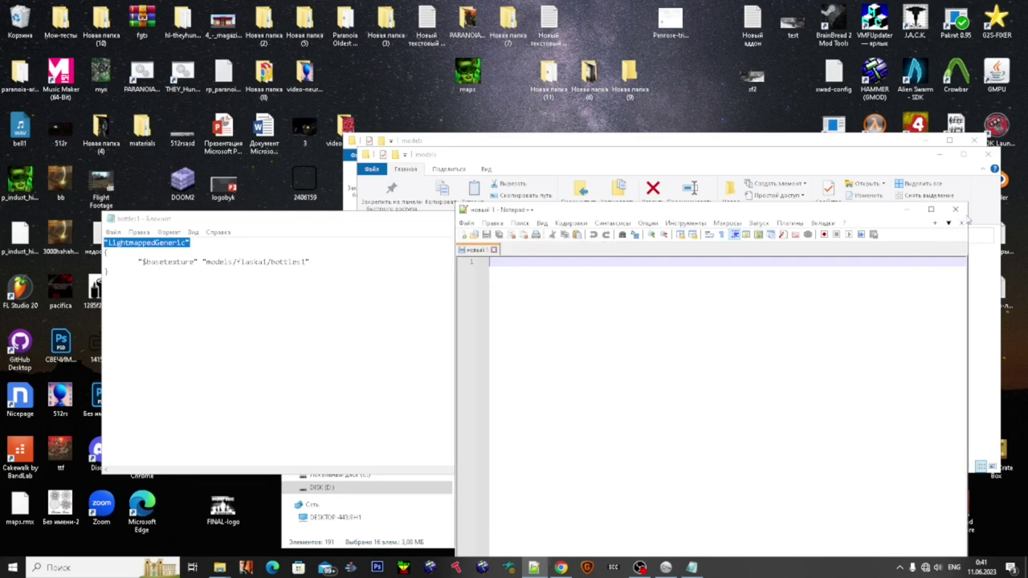
pyautogui.click(960, 212)
pyautogui.click(679, 225)
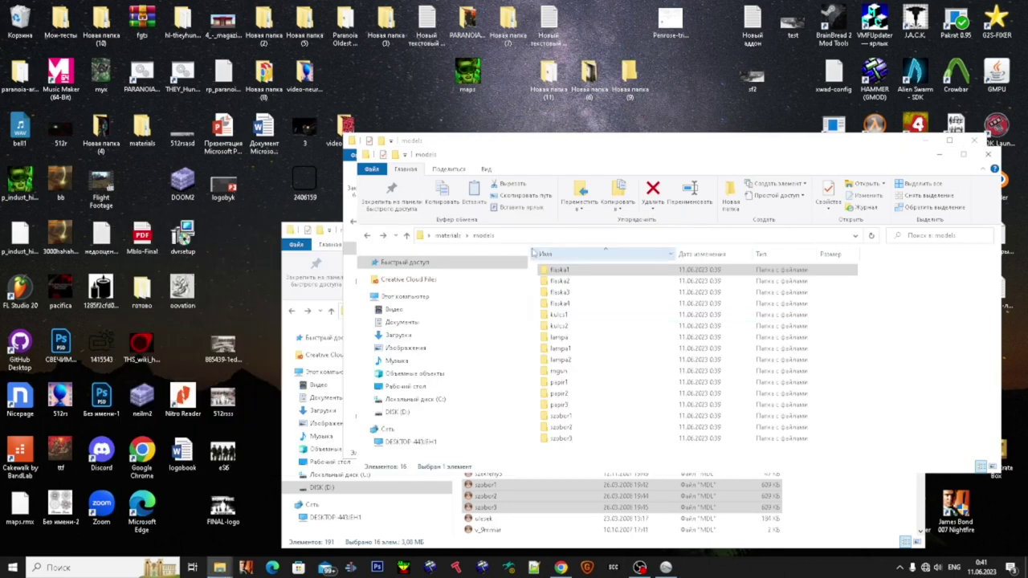
# Step: Launch Crowbar and set the QC input for compiling to the models folder inside "Новая папка (11)"
pyautogui.click(563, 235)
pyautogui.click(956, 77)
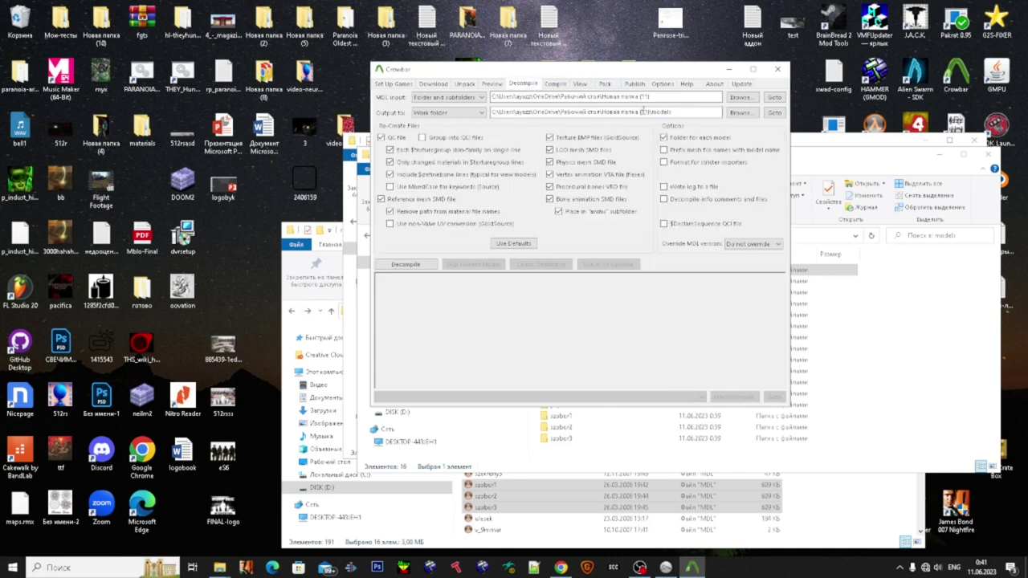
pyautogui.click(556, 83)
pyautogui.hotkey('ctrl', 'a')
pyautogui.hotkey('ctrl', 'v')
pyautogui.moveTo(837, 160); pyautogui.dragTo(762, 324)
pyautogui.click(857, 200)
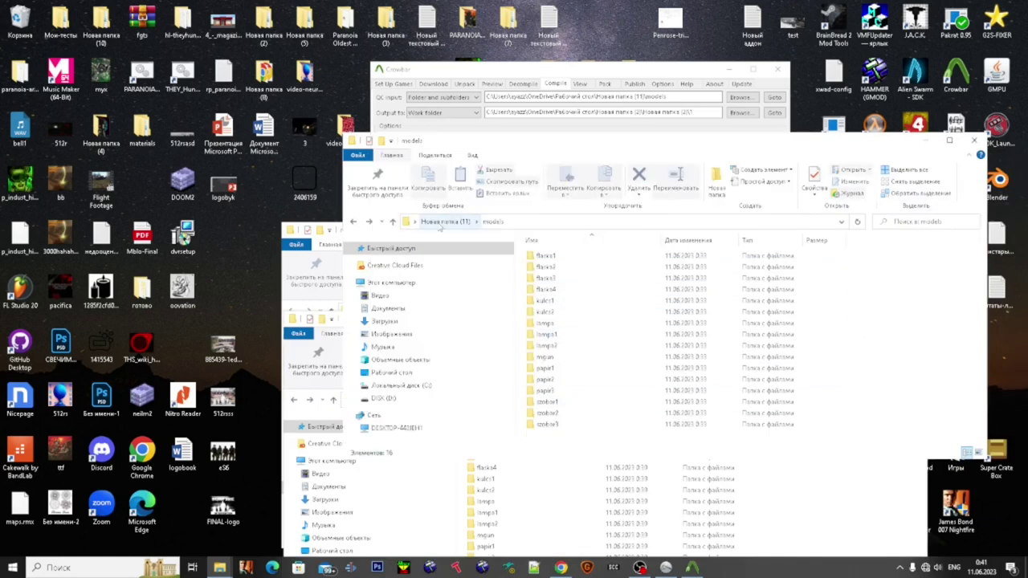
# Step: Set the compile output folder to subfolder 1 inside the models folder of "Новая папка (11)"
pyautogui.click(621, 111)
pyautogui.hotkey('ctrl', 'a')
pyautogui.hotkey('ctrl', 'v')
pyautogui.write('\\1')
# Step: Choose Garry's Mod as the game with the model compiler and compile all the models
pyautogui.click(501, 139)
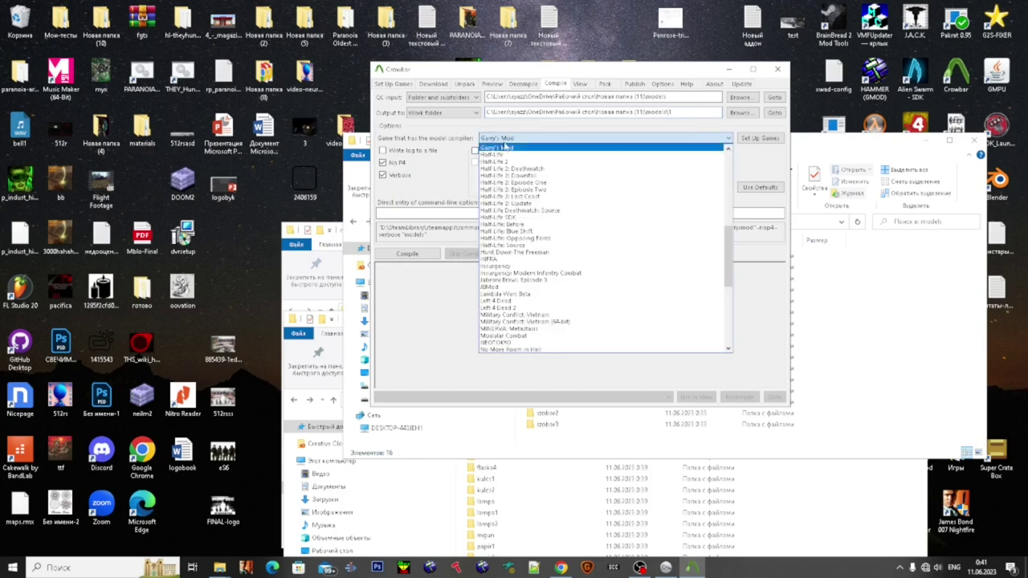
pyautogui.click(504, 149)
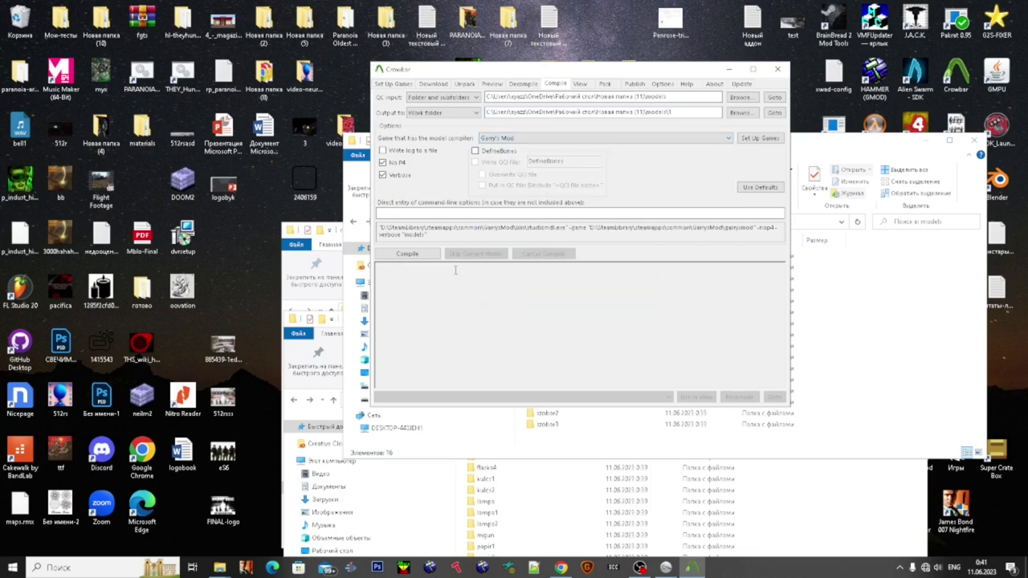
pyautogui.click(424, 255)
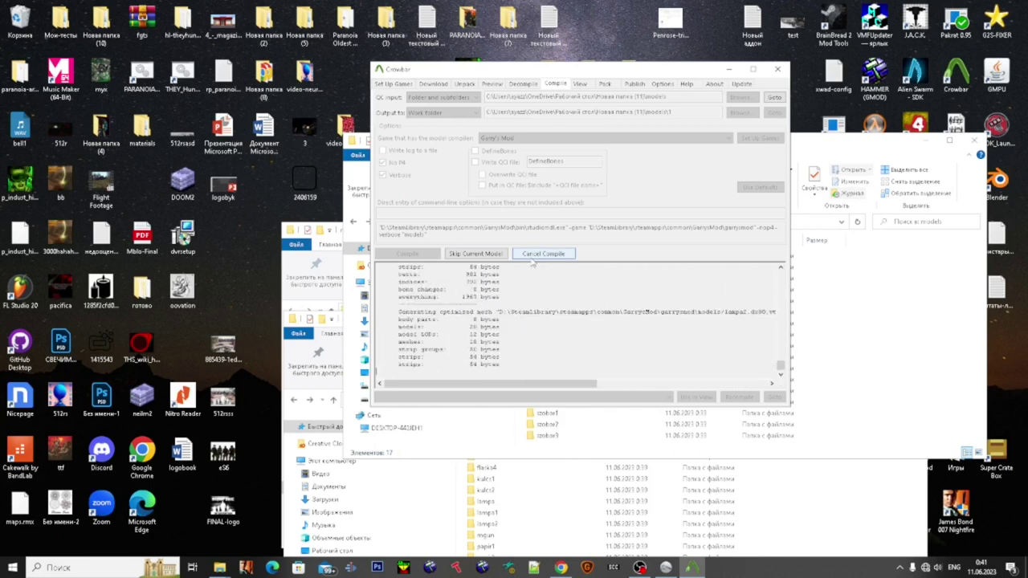
# Step: Open the compiled output's models folder inside folder 1 of "Новая папка (11)"\models
pyautogui.click(874, 308)
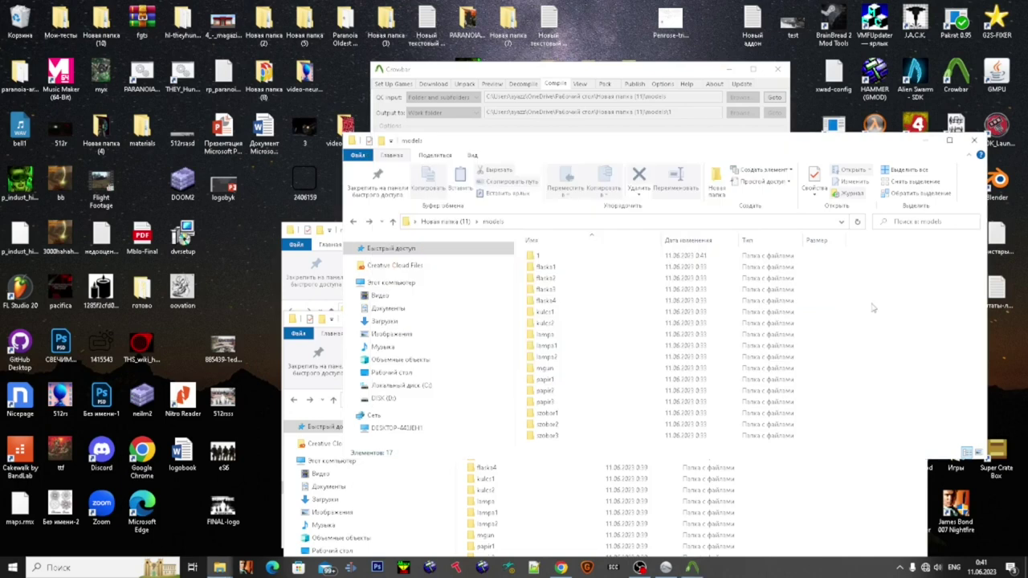
pyautogui.click(532, 268)
pyautogui.keyDown('shift'); pyautogui.click(640, 437); pyautogui.keyUp('shift')
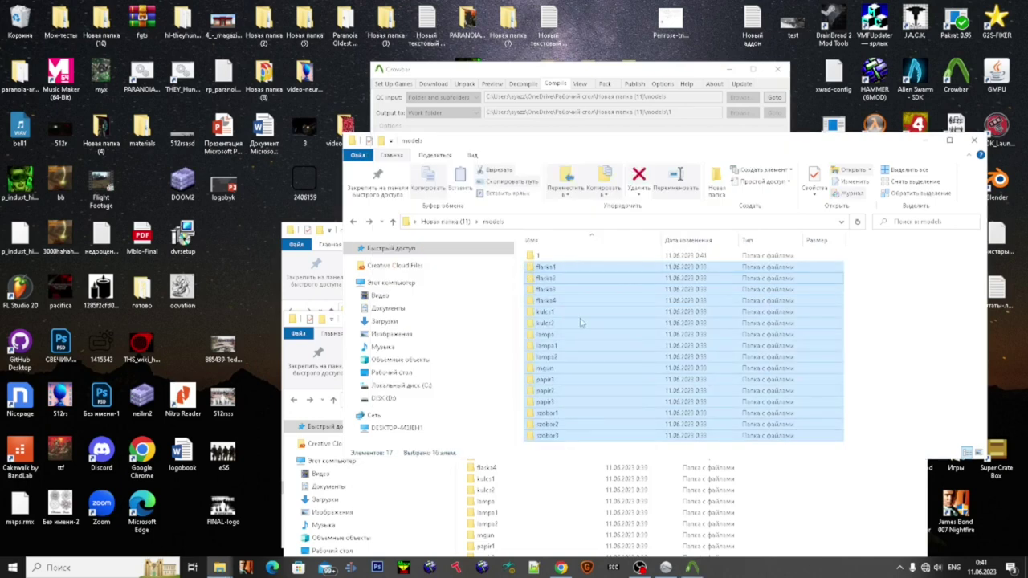
pyautogui.doubleClick(547, 256)
pyautogui.doubleClick(547, 257)
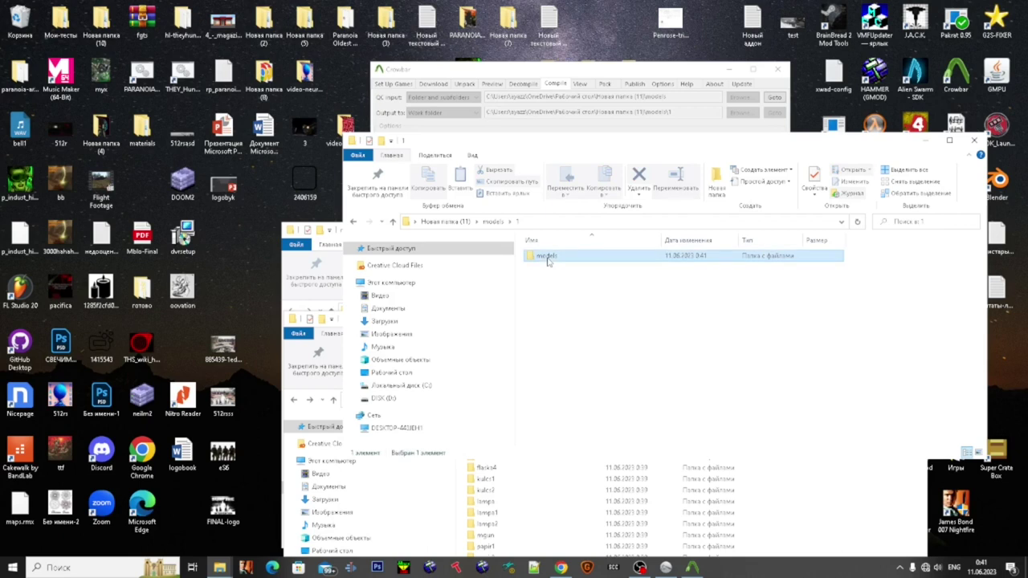
# Step: Search the compiled models folder for .mdl files and look through the results
pyautogui.click(926, 223)
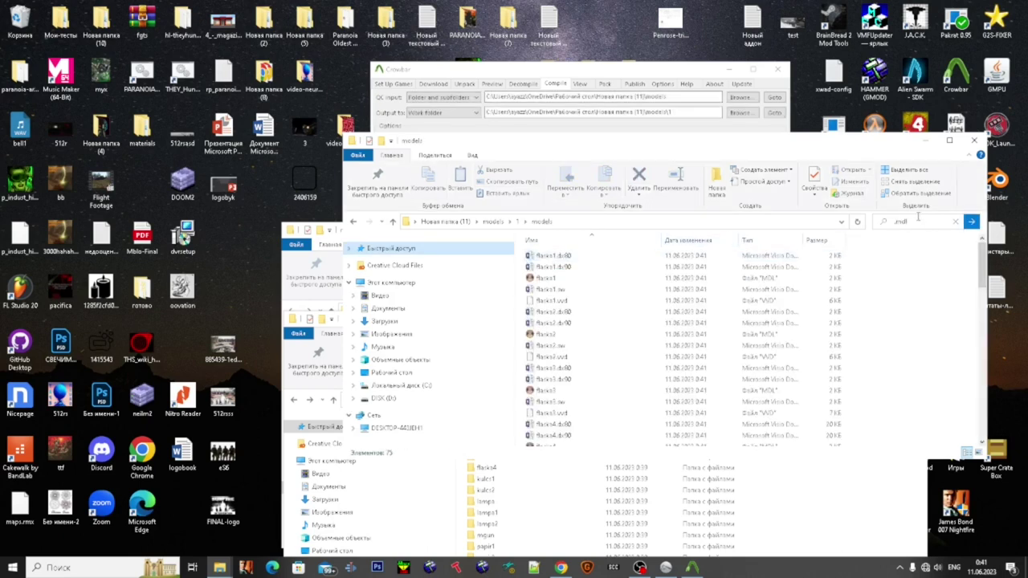
pyautogui.press('Return')
pyautogui.scroll(-3, 649, 315)
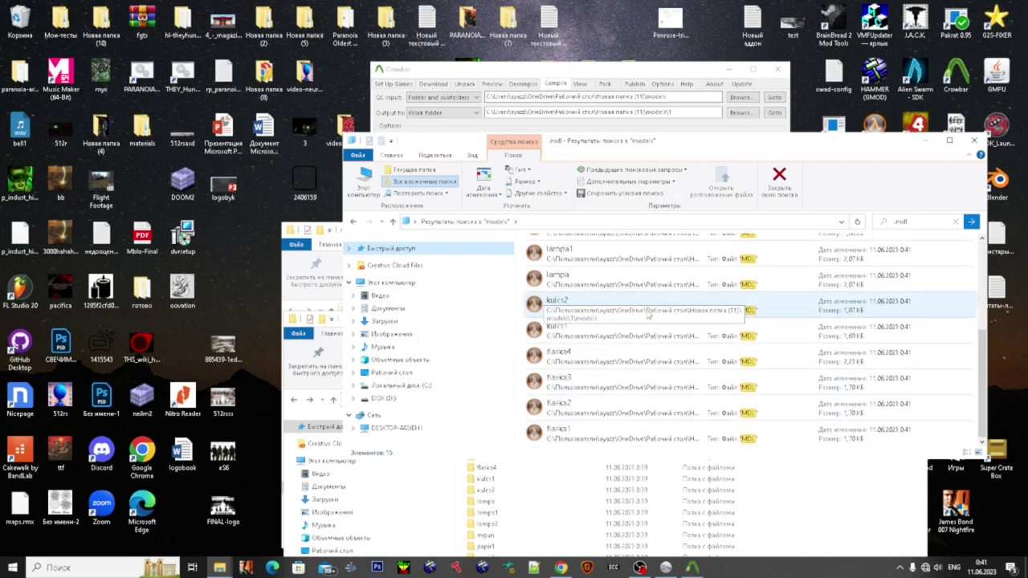
pyautogui.scroll(2, 689, 390)
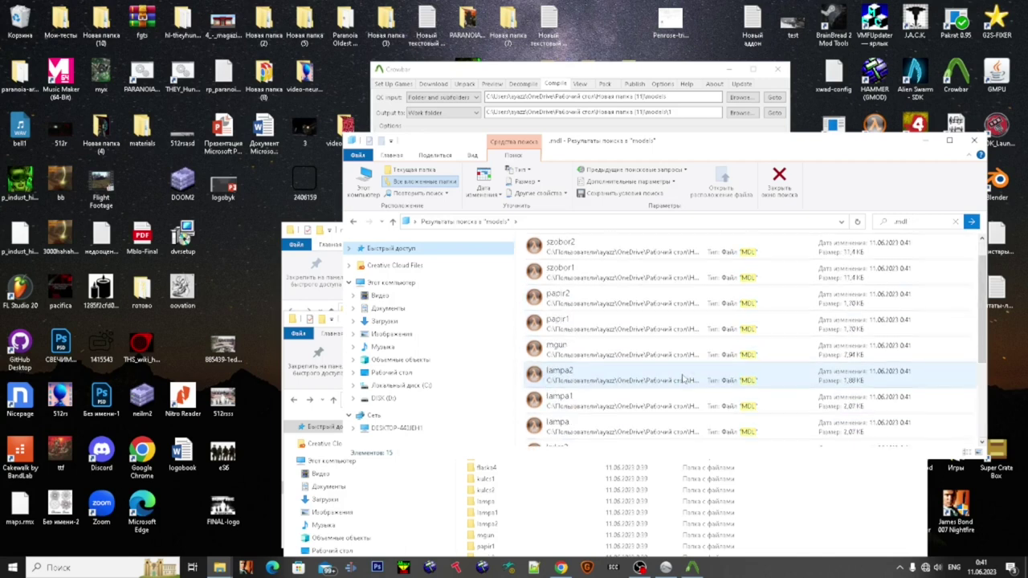
# Step: Leave the search results and compare the source model folders in "Новая папка (11)"\models with the compiled output in folder 1
pyautogui.scroll(1, 683, 378)
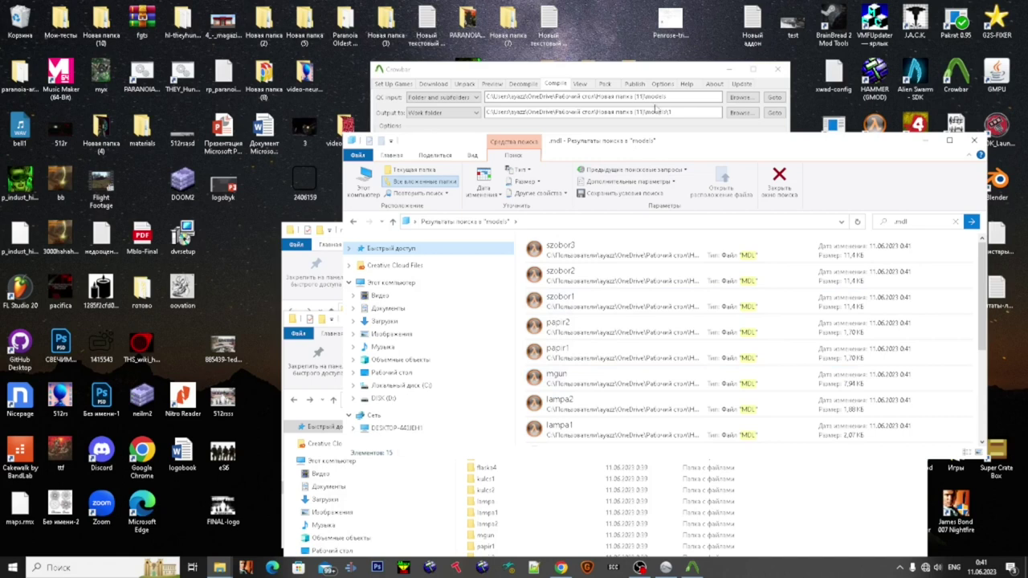
pyautogui.click(649, 70)
pyautogui.click(819, 299)
pyautogui.hotkey('alt', 'Left')
pyautogui.hotkey('alt', 'Up')
pyautogui.hotkey('alt', 'Up')
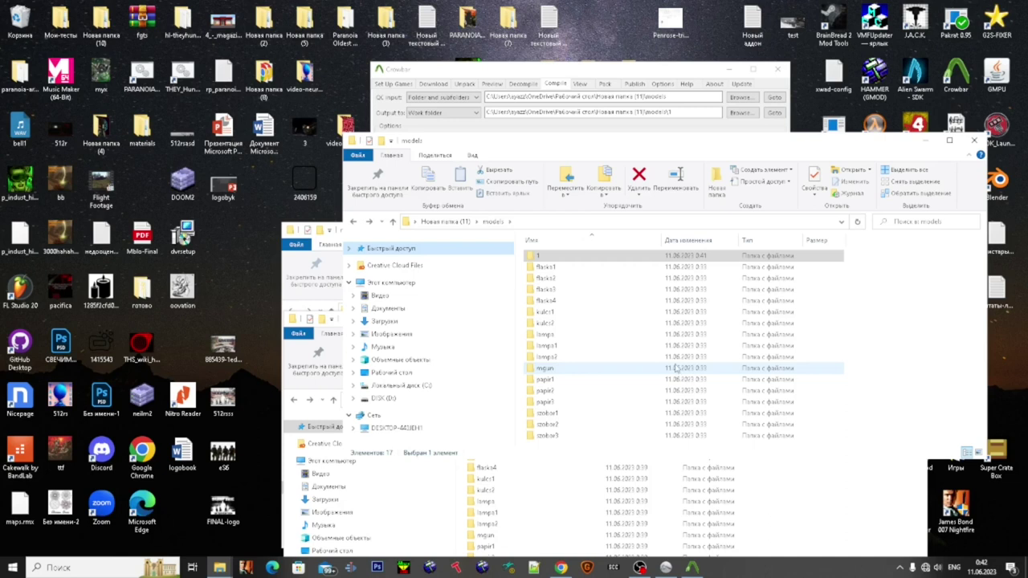
pyautogui.hotkey('alt', 'Left')
pyautogui.hotkey('alt', 'Left')
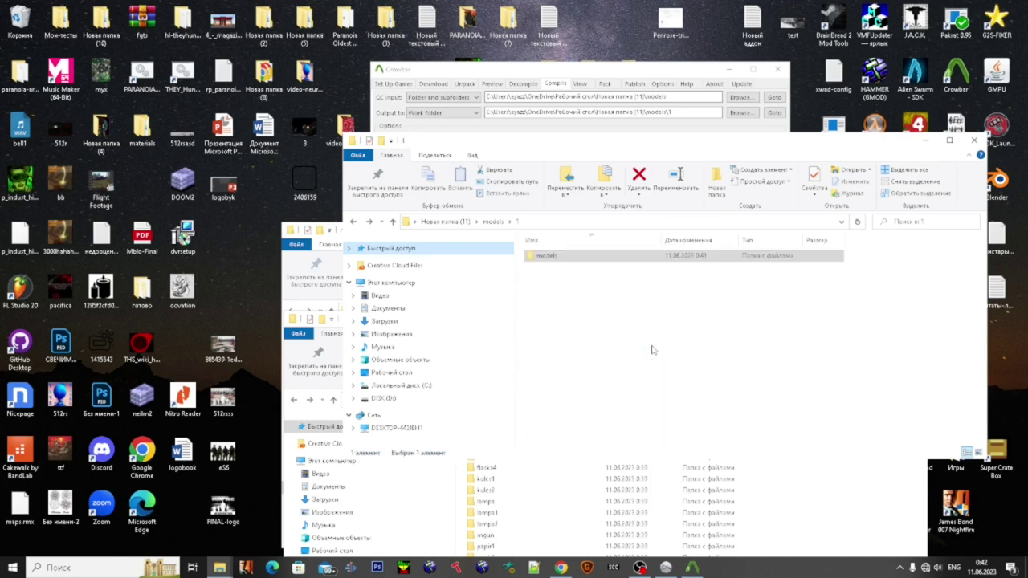
# Step: Sort the compiled output files by type and select all the .mdl files to see which models are present
pyautogui.click(767, 241)
pyautogui.scroll(-10, 682, 361)
pyautogui.scroll(-4, 681, 361)
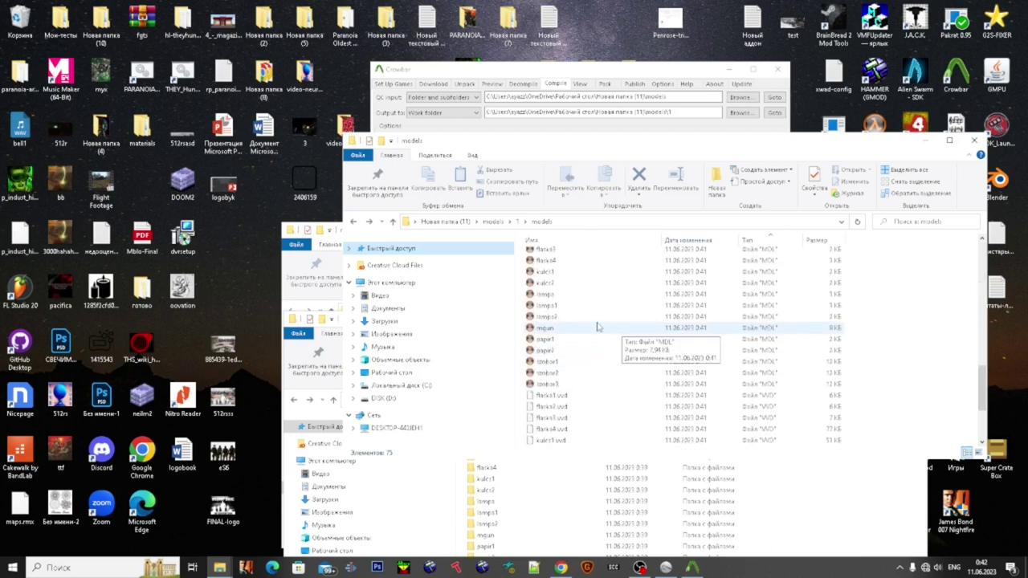
pyautogui.moveTo(880, 399); pyautogui.dragTo(803, 354)
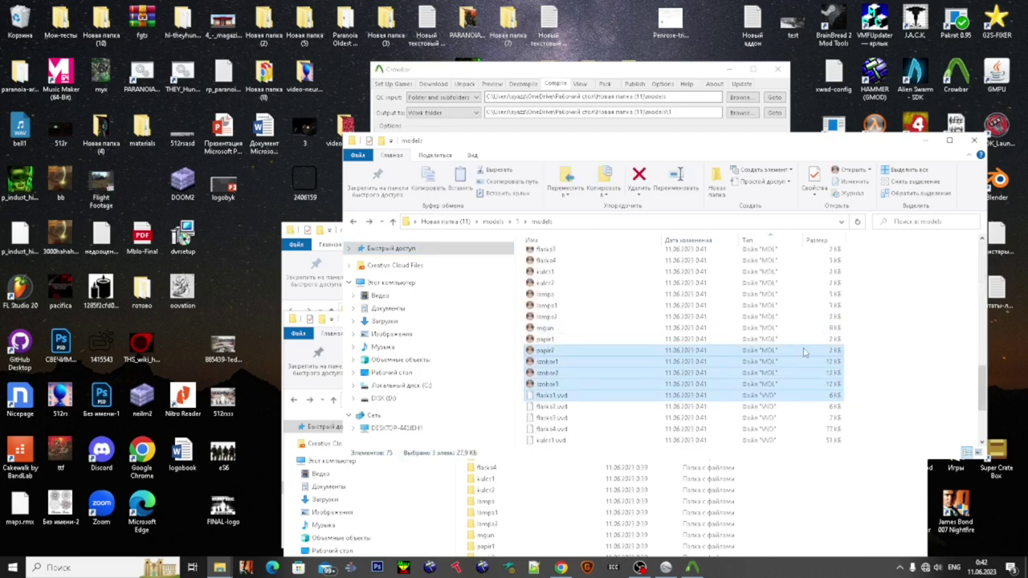
pyautogui.scroll(1, 803, 353)
pyautogui.moveTo(523, 252); pyautogui.dragTo(594, 386)
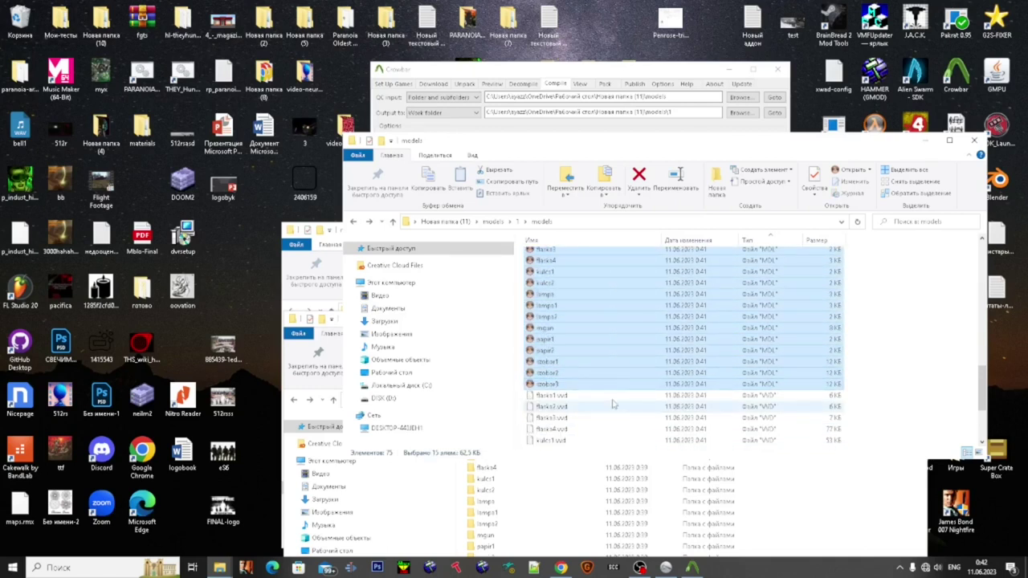
pyautogui.scroll(1, 743, 388)
pyautogui.scroll(1, 888, 370)
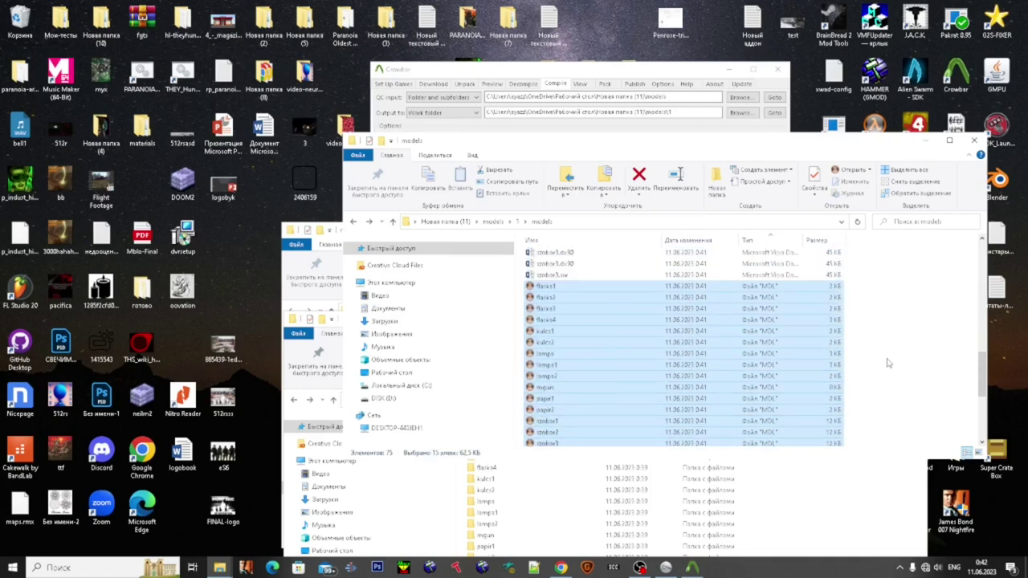
pyautogui.scroll(-1, 888, 361)
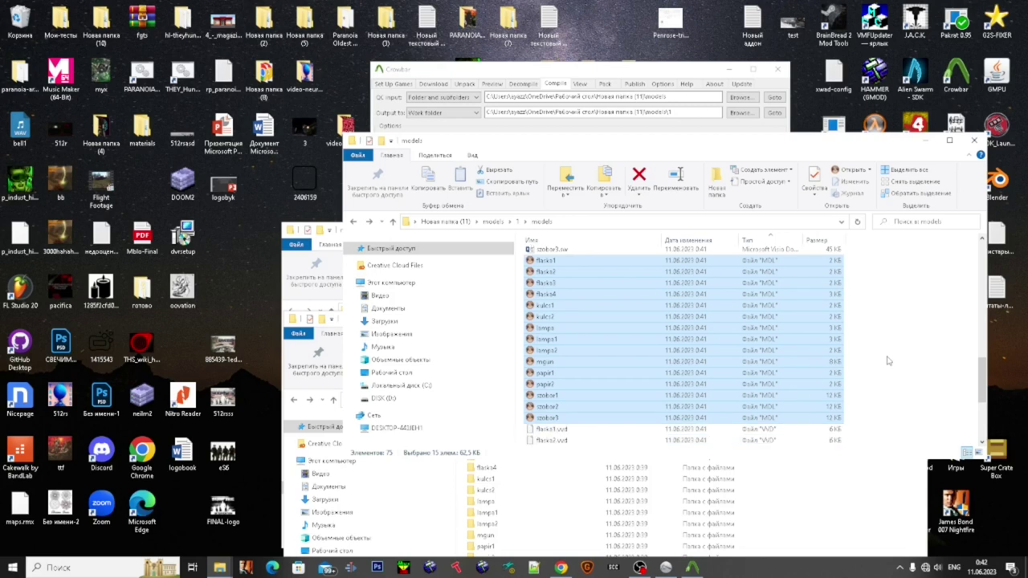
# Step: Return to the source models folder, open the papir3 folder and select its QC file
pyautogui.press('BackSpace')
pyautogui.press('BackSpace')
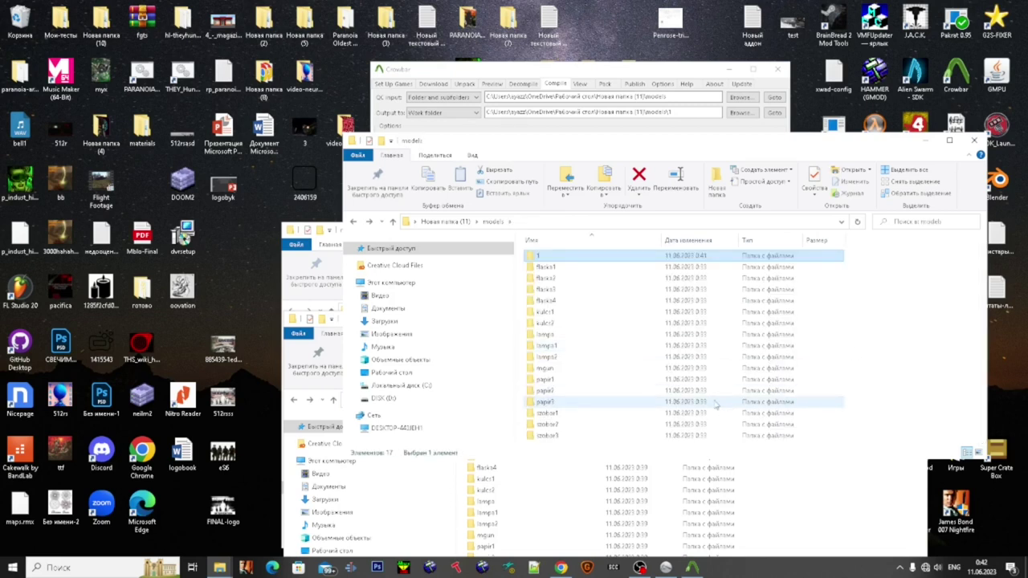
pyautogui.doubleClick(547, 402)
pyautogui.click(562, 278)
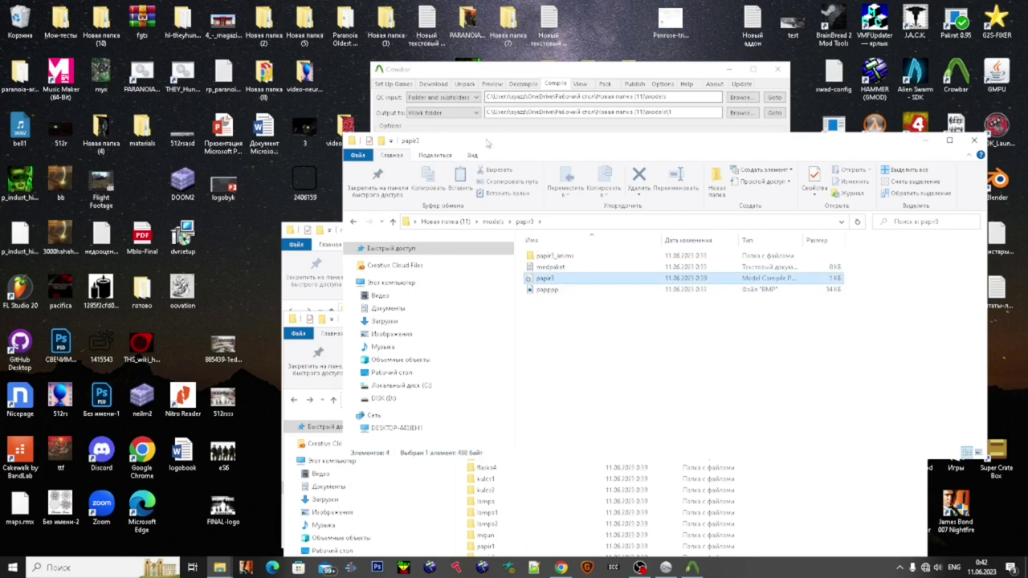
# Step: Look through the Crowbar compile log for errors in the compiled models
pyautogui.click(649, 112)
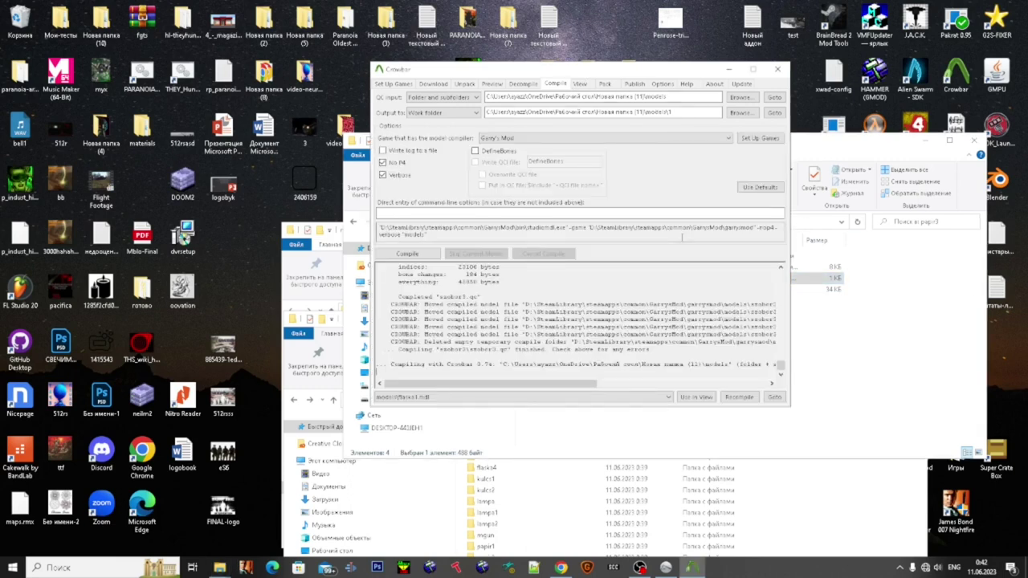
pyautogui.click(394, 151)
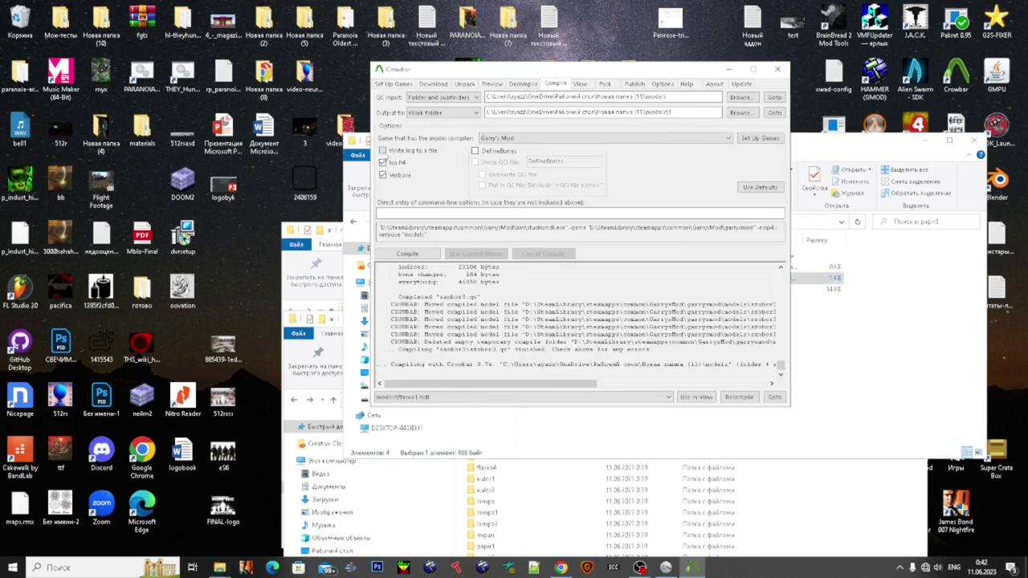
pyautogui.click(418, 151)
pyautogui.scroll(5, 576, 328)
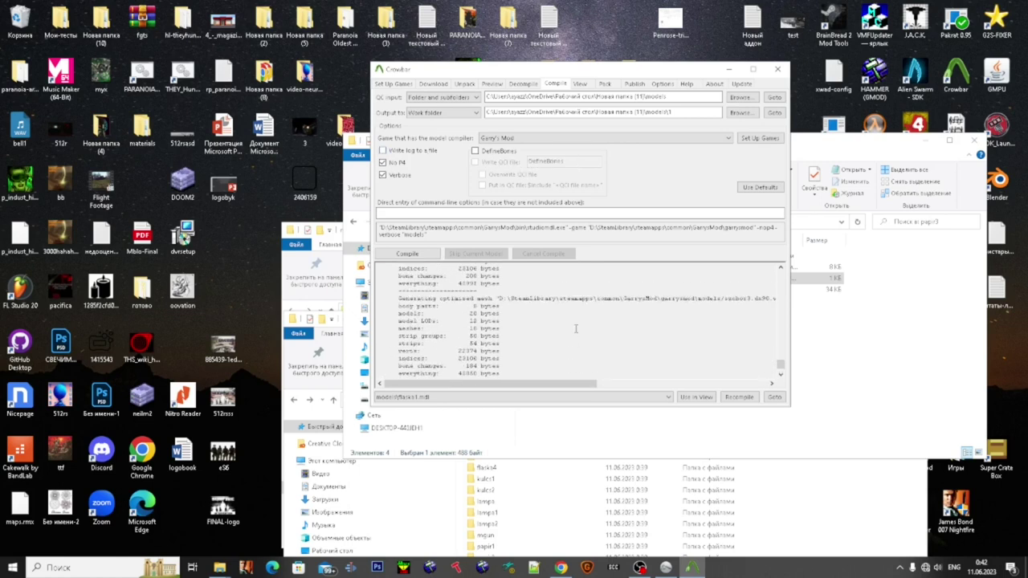
pyautogui.scroll(8, 699, 318)
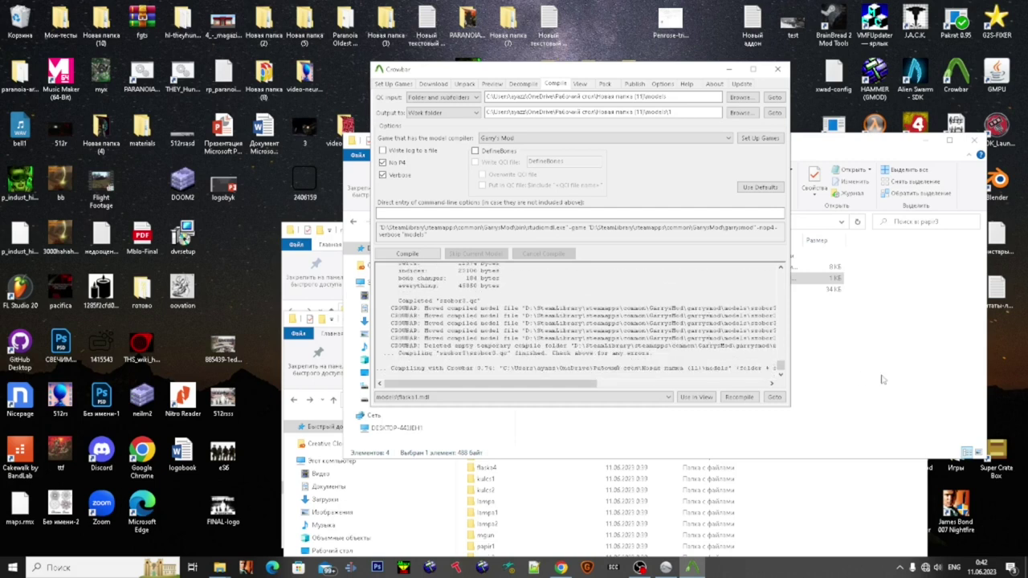
# Step: Open the papir3 QC file as text and highlight the $texrendermode "papppp.bmp" masked line
pyautogui.click(881, 379)
pyautogui.doubleClick(587, 278)
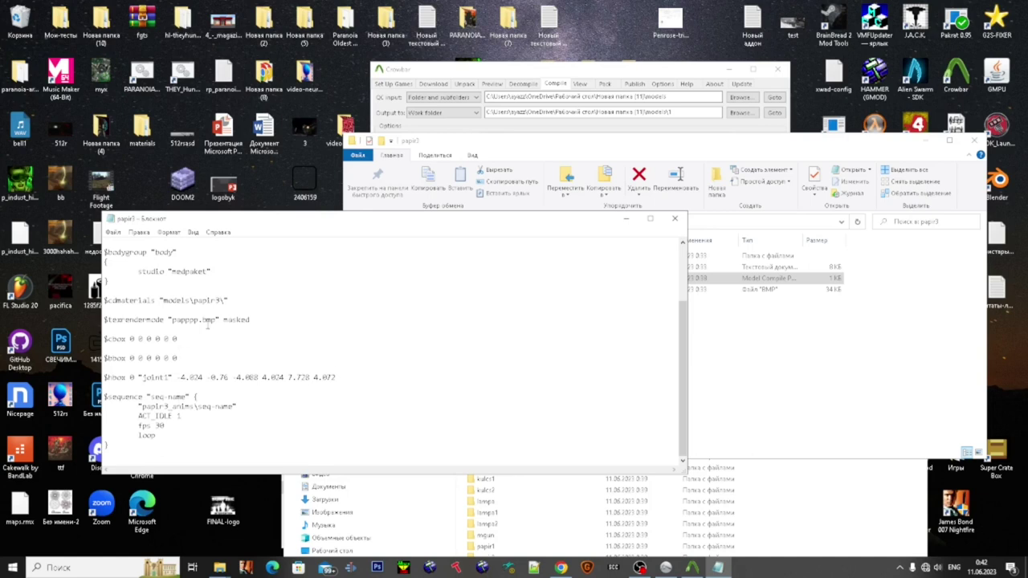
pyautogui.moveTo(271, 319); pyautogui.dragTo(88, 324)
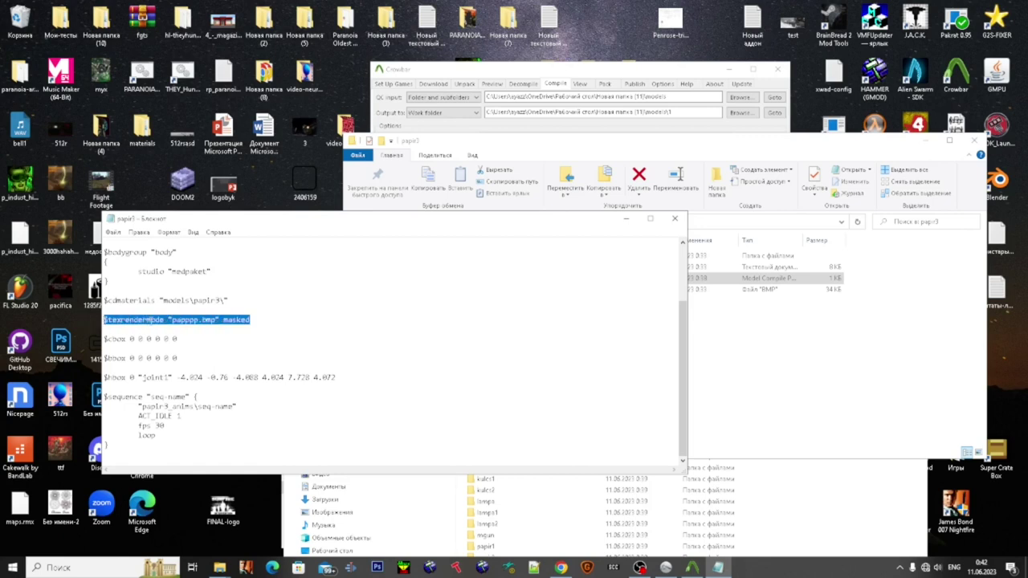
pyautogui.moveTo(180, 224); pyautogui.dragTo(277, 254)
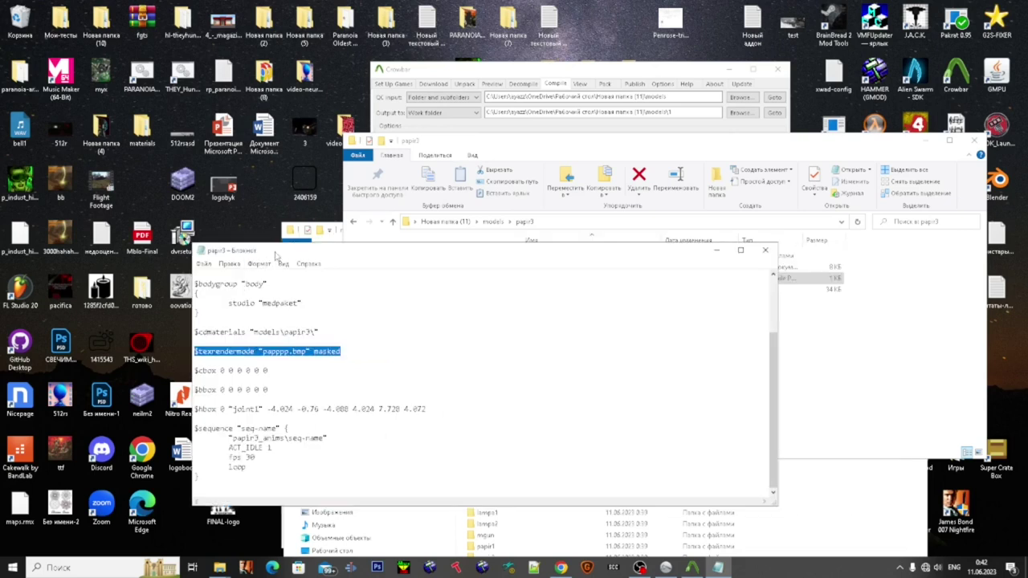
# Step: Open the papppp VTF texture from the papir3 folder in materials\models, check its image and mask view setting, and close it
pyautogui.click(854, 527)
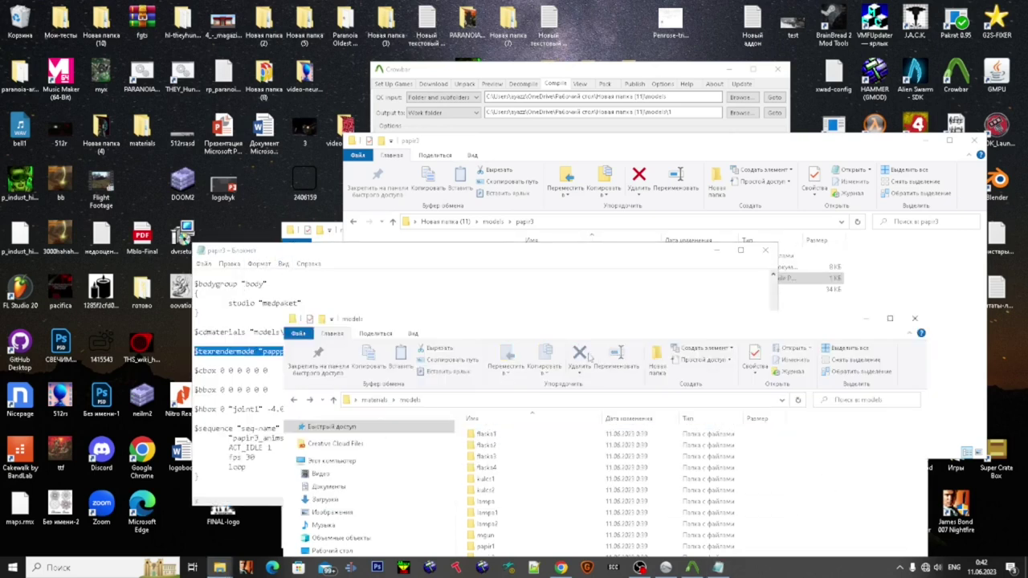
pyautogui.moveTo(376, 324); pyautogui.dragTo(489, 192)
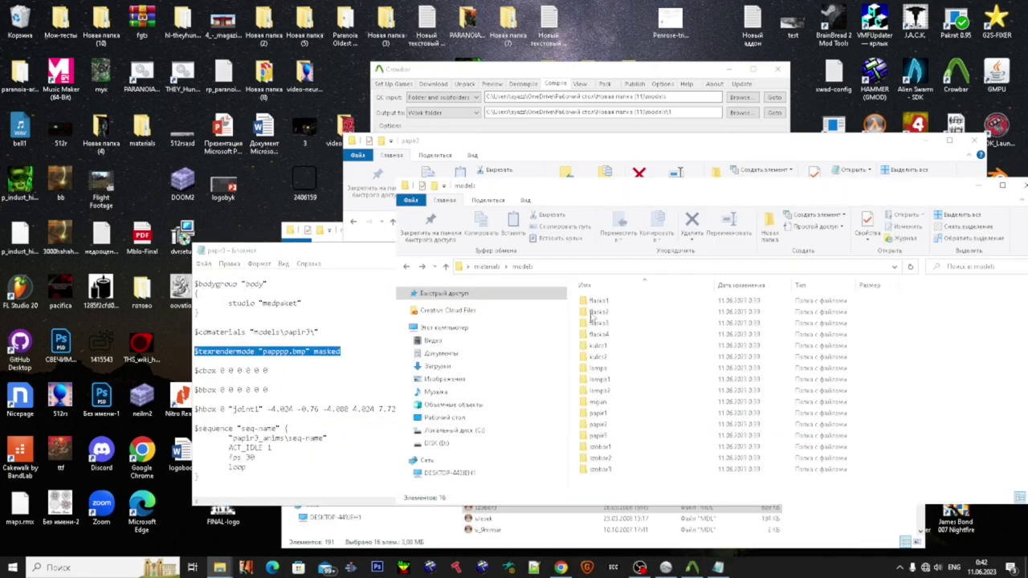
pyautogui.doubleClick(605, 415)
pyautogui.click(595, 315)
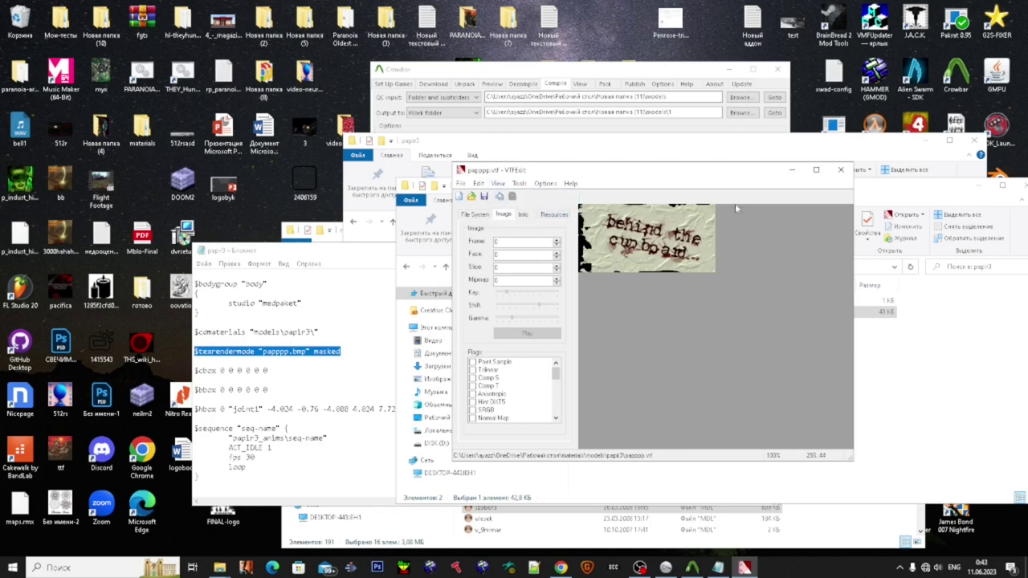
pyautogui.click(498, 183)
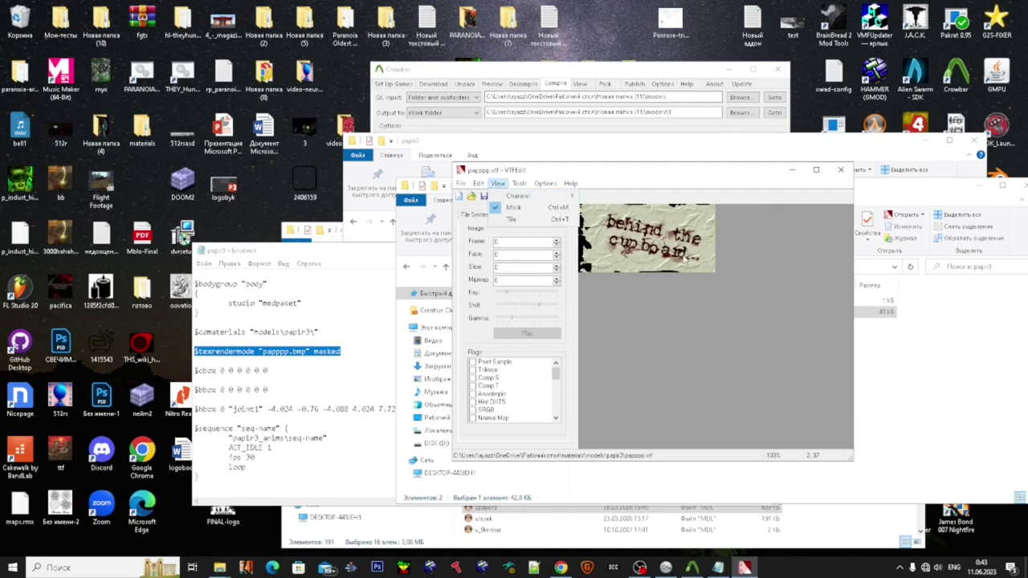
pyautogui.click(579, 235)
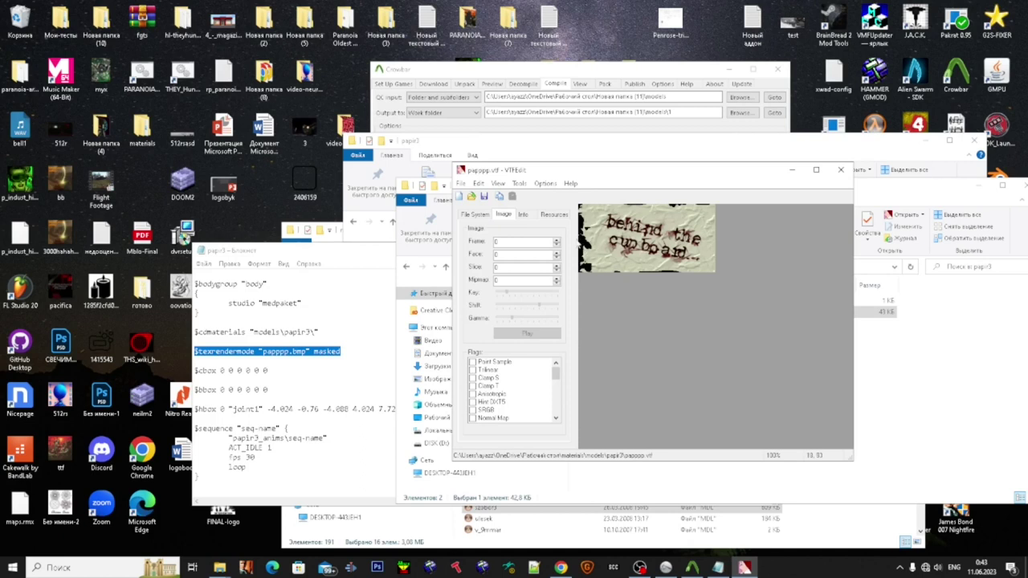
pyautogui.click(840, 171)
pyautogui.click(840, 170)
# Step: Delete the $texrendermode "papppp.bmp" masked line from the papir3 QC file, save it and close the file
pyautogui.click(254, 390)
pyautogui.moveTo(356, 354); pyautogui.dragTo(190, 353)
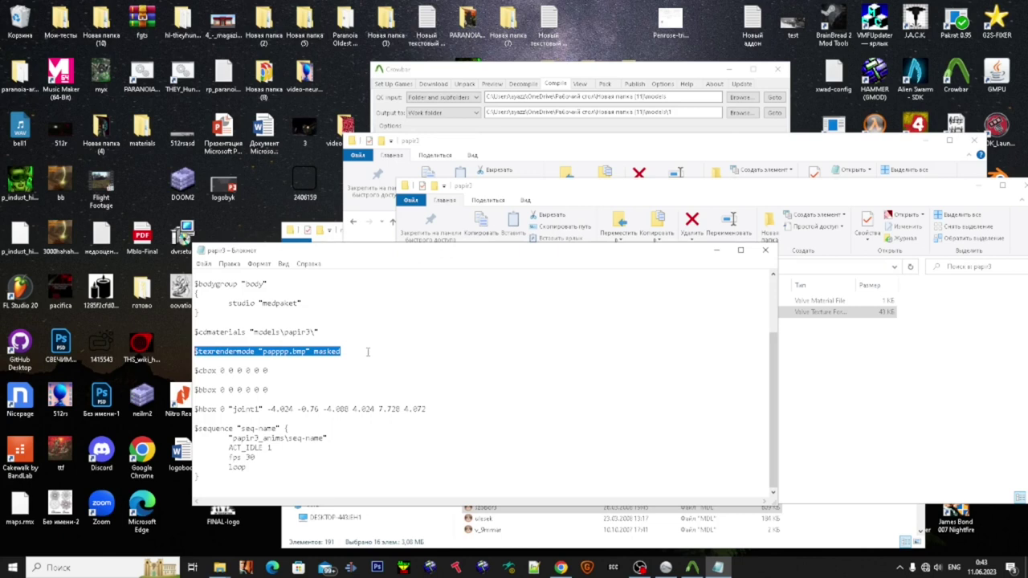
pyautogui.click(819, 365)
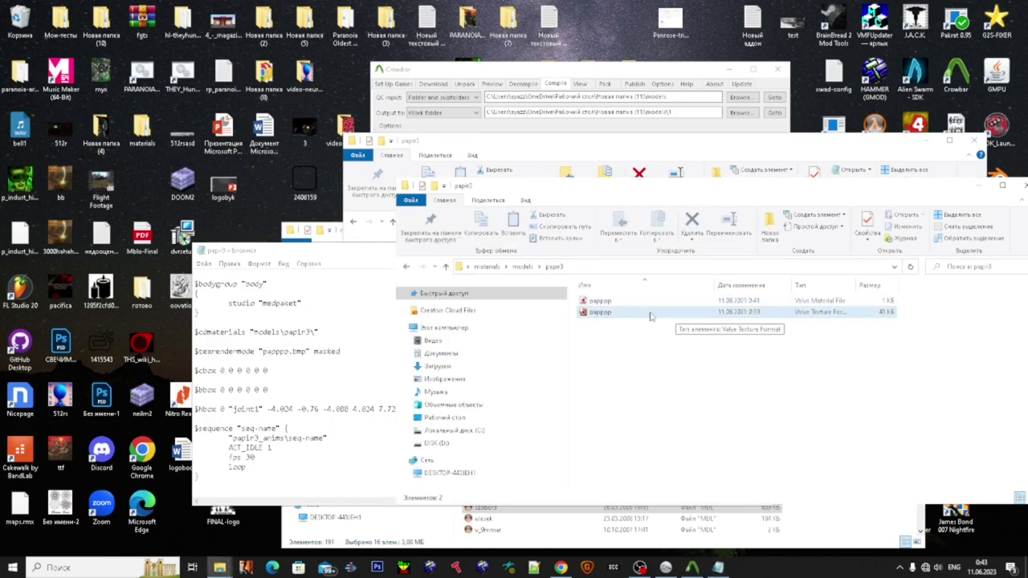
pyautogui.moveTo(374, 352); pyautogui.dragTo(232, 345)
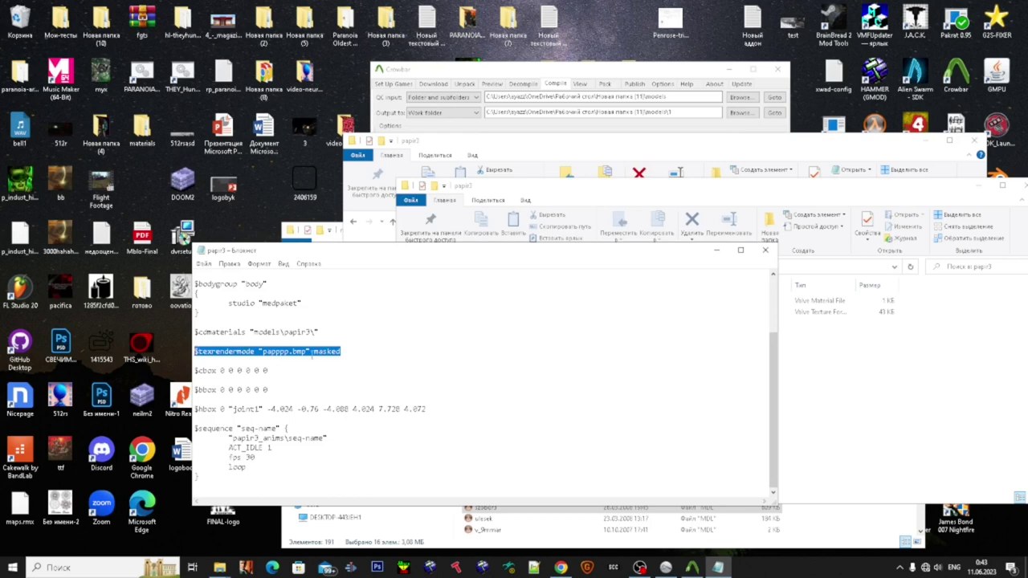
pyautogui.moveTo(368, 355); pyautogui.dragTo(186, 354)
pyautogui.press('Delete')
pyautogui.hotkey('ctrl', 's')
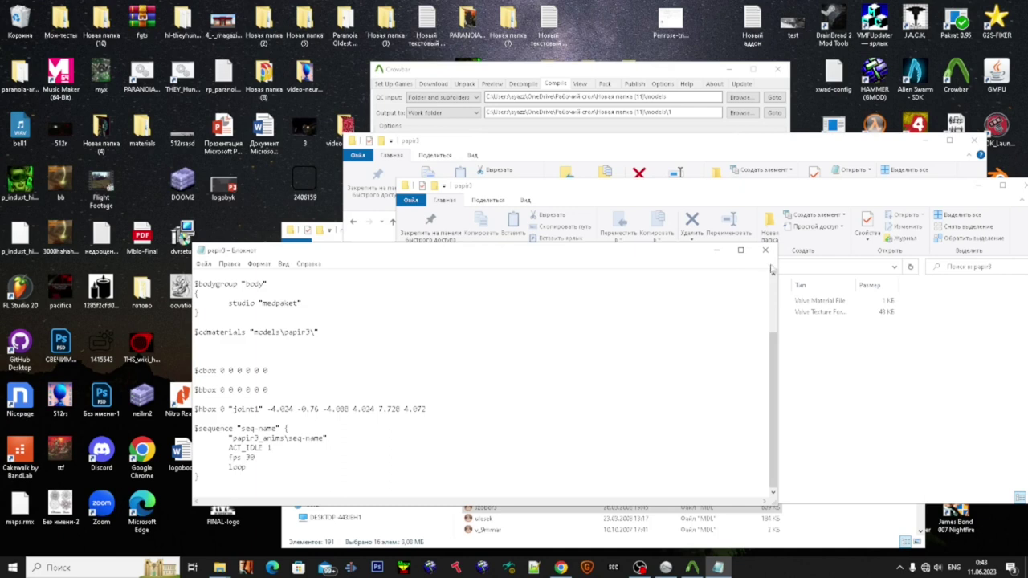
pyautogui.click(765, 250)
# Step: Set Crowbar's QC input to the papir3 folder inside "Новая папка (11)"\models and compile that model
pyautogui.click(708, 194)
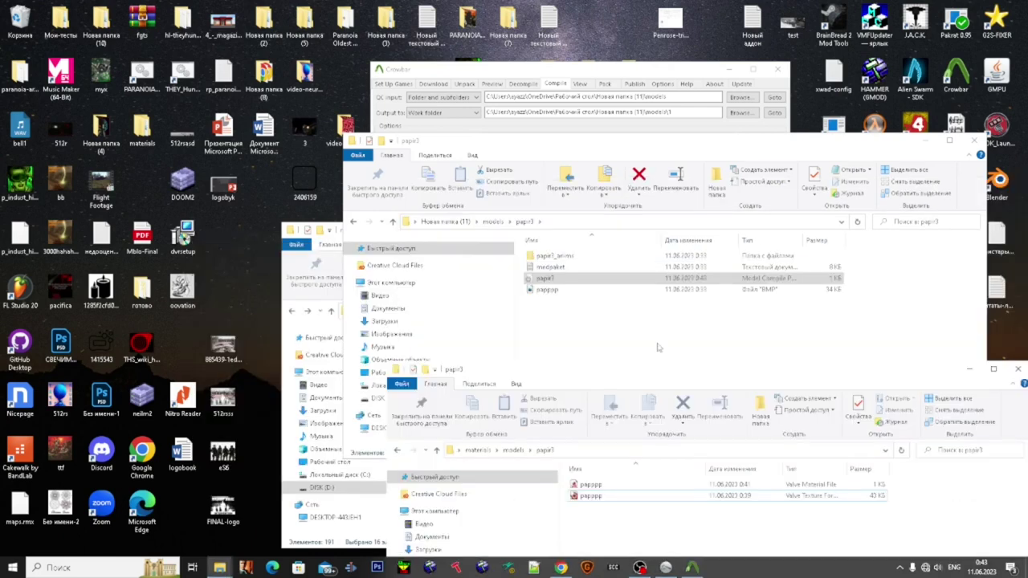
pyautogui.click(608, 313)
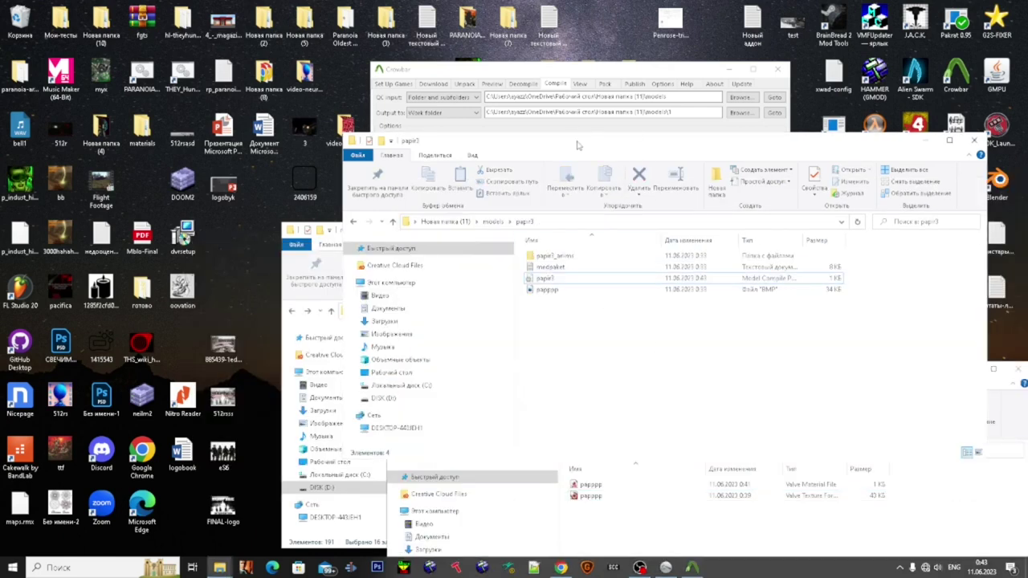
pyautogui.moveTo(533, 149); pyautogui.dragTo(538, 197)
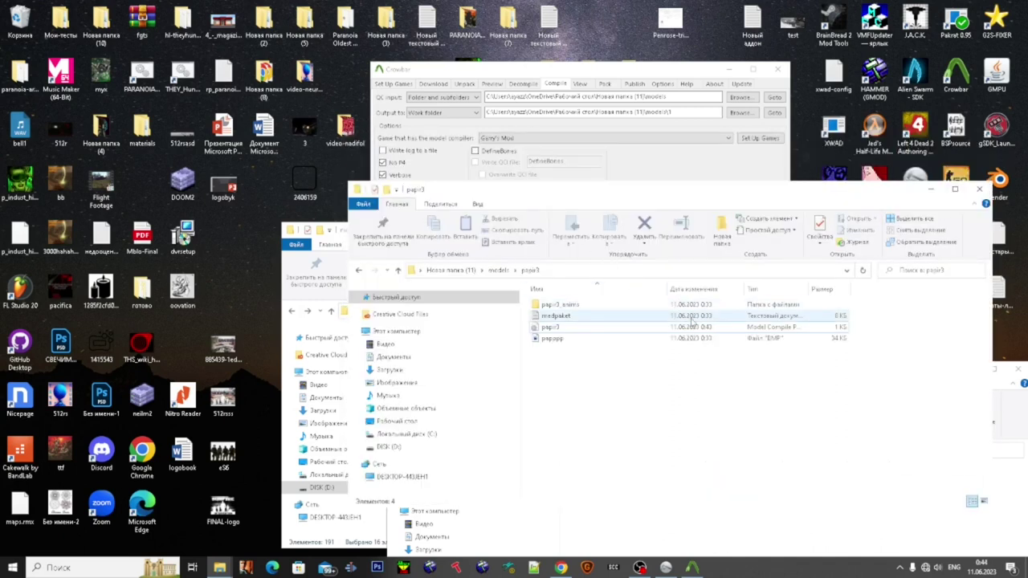
pyautogui.press('BackSpace')
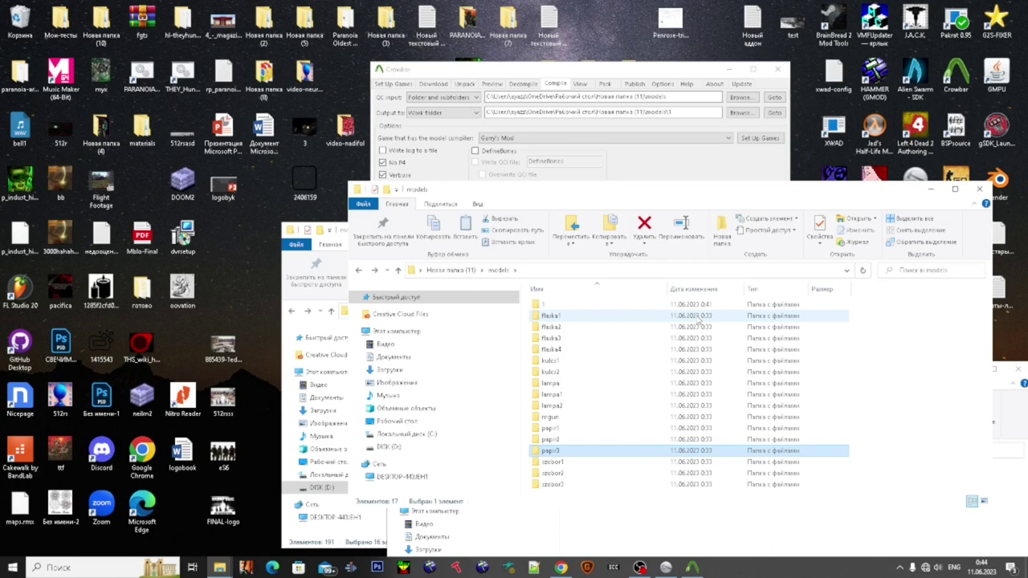
pyautogui.click(673, 176)
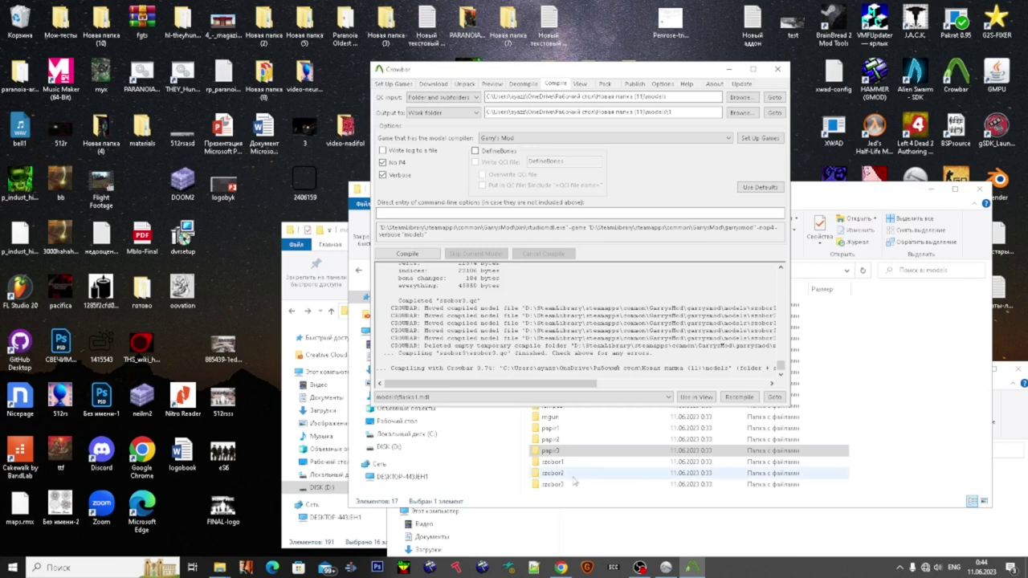
pyautogui.click(572, 451)
pyautogui.doubleClick(572, 452)
pyautogui.click(619, 270)
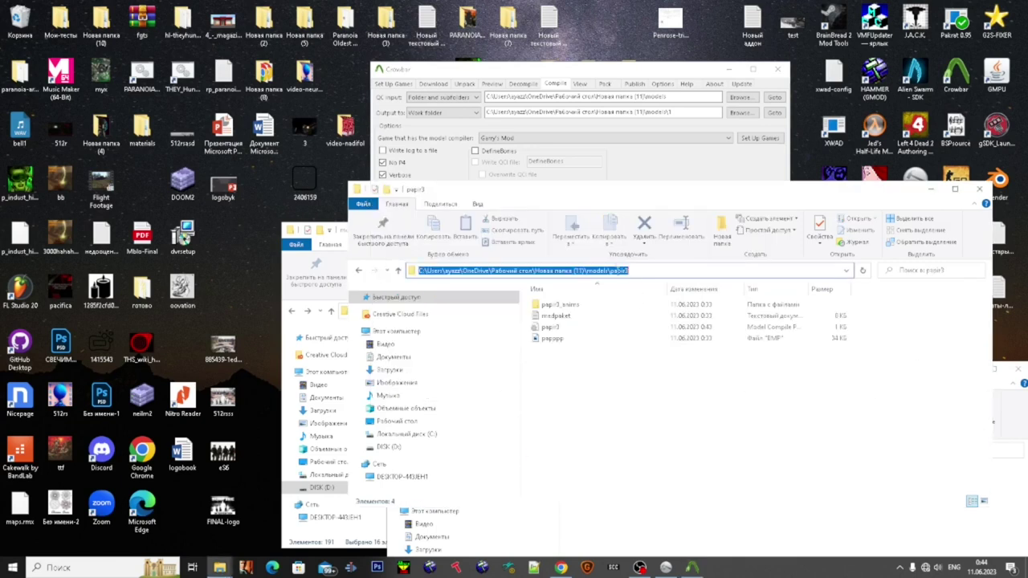
pyautogui.click(641, 98)
pyautogui.hotkey('ctrl', 'a')
pyautogui.write('C:\\Users\\ayazz\\OneDrive\\Рабочий стол\\Новая папка (11)\\models\\papir3')
pyautogui.click(428, 255)
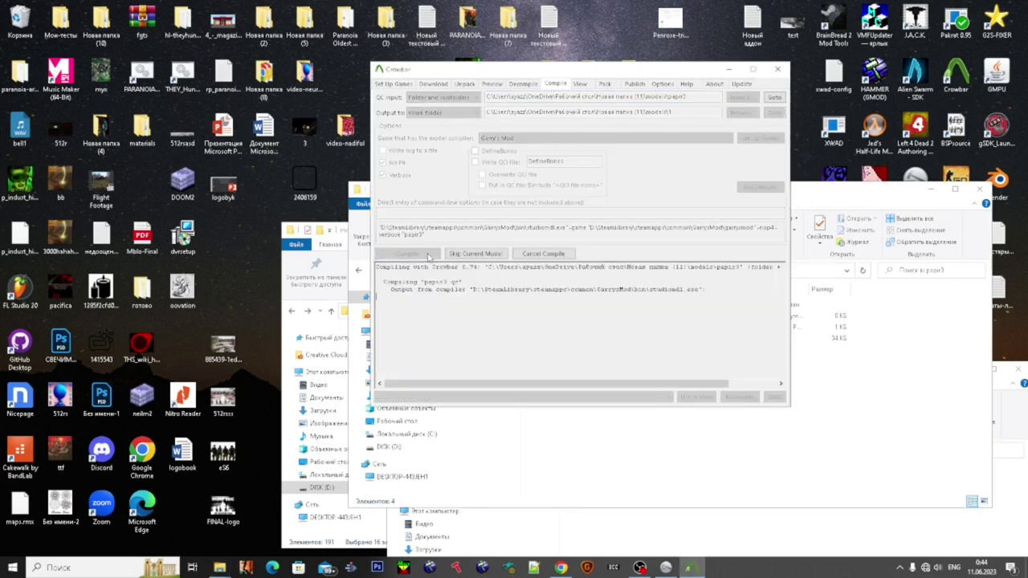
# Step: Open the models folder inside output folder 1 to check the compiled papir3 files
pyautogui.click(902, 368)
pyautogui.hotkey('alt', 'Left')
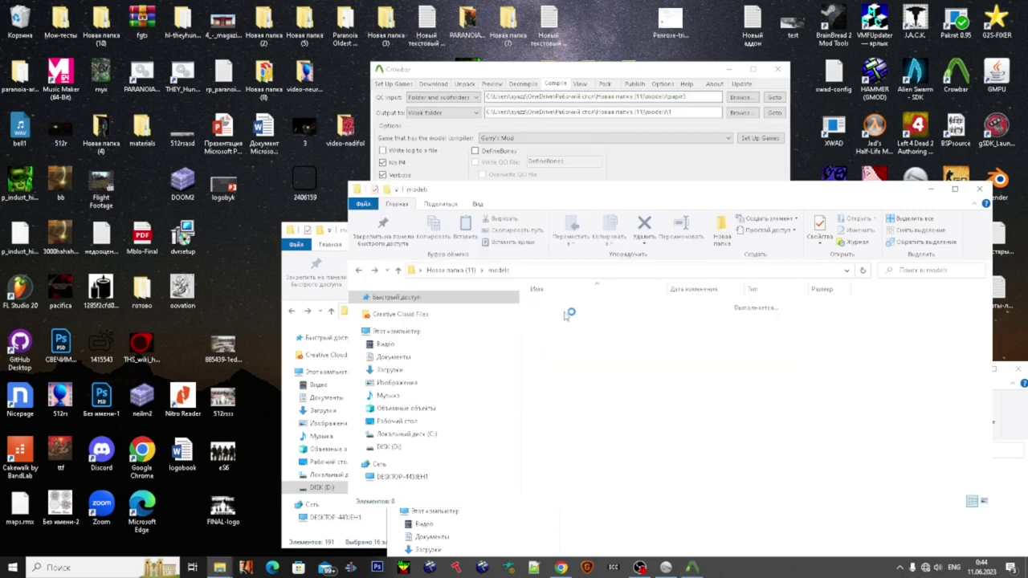
pyautogui.doubleClick(567, 306)
pyautogui.doubleClick(566, 306)
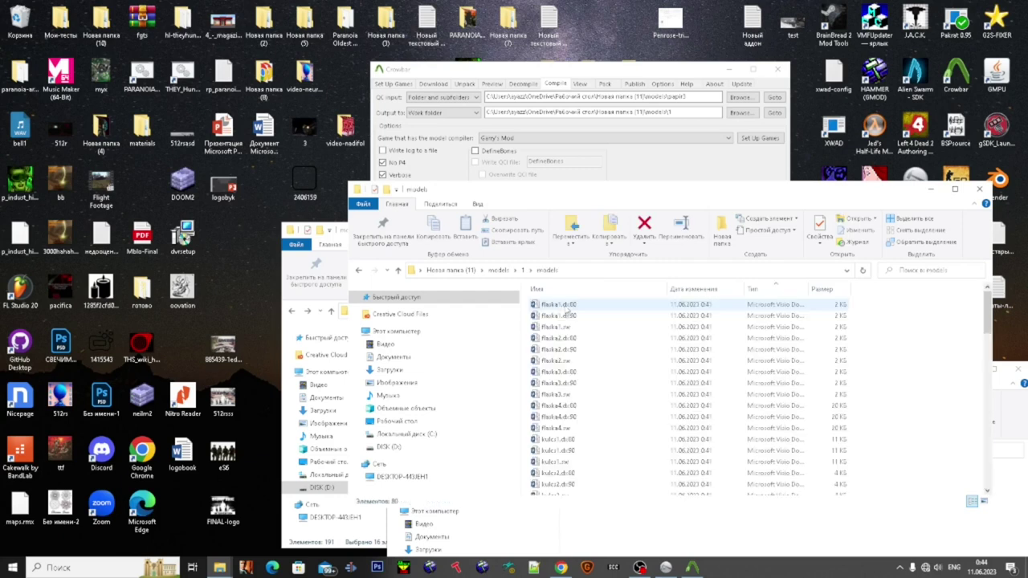
# Step: Review the compiled MDL files listed in the models folder inside output folder 1
pyautogui.scroll(-18, 577, 406)
pyautogui.click(551, 409)
pyautogui.scroll(3, 547, 394)
pyautogui.moveTo(547, 394); pyautogui.dragTo(563, 334)
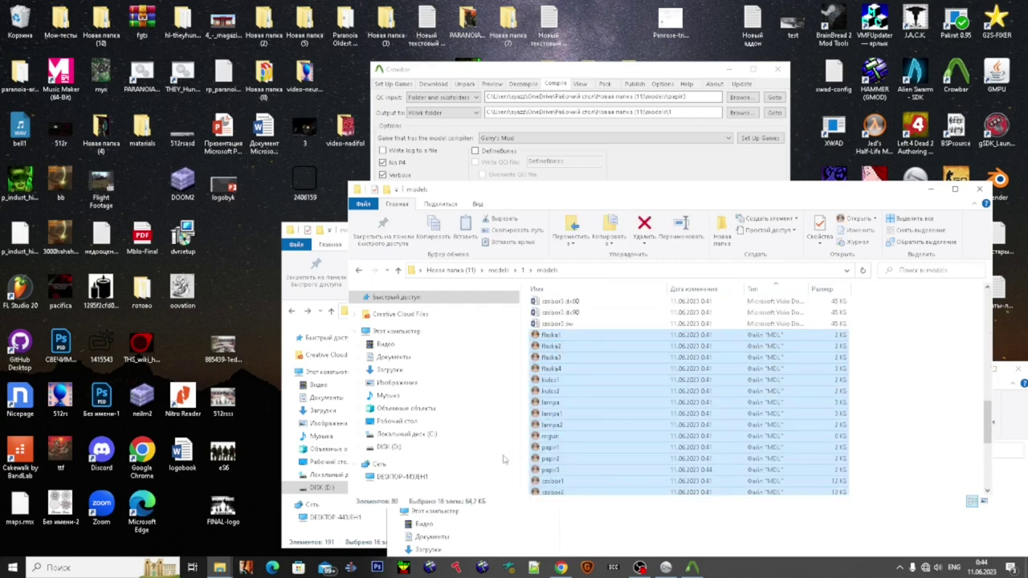
pyautogui.press('Delete')
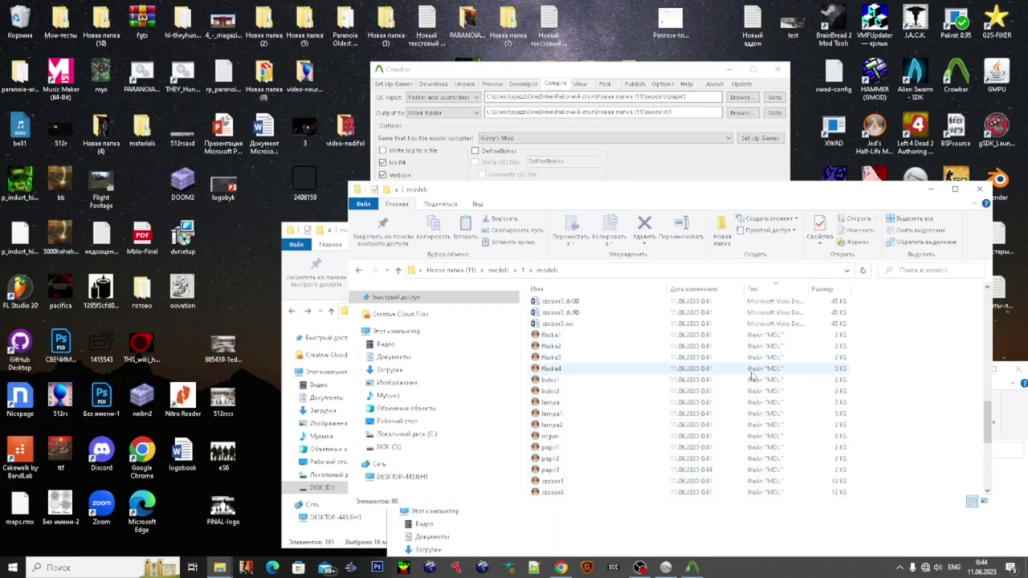
# Step: Go up to output folder 1 and close the papir3 materials and preMISTAKE models folder windows
pyautogui.press('BackSpace')
pyautogui.click(615, 539)
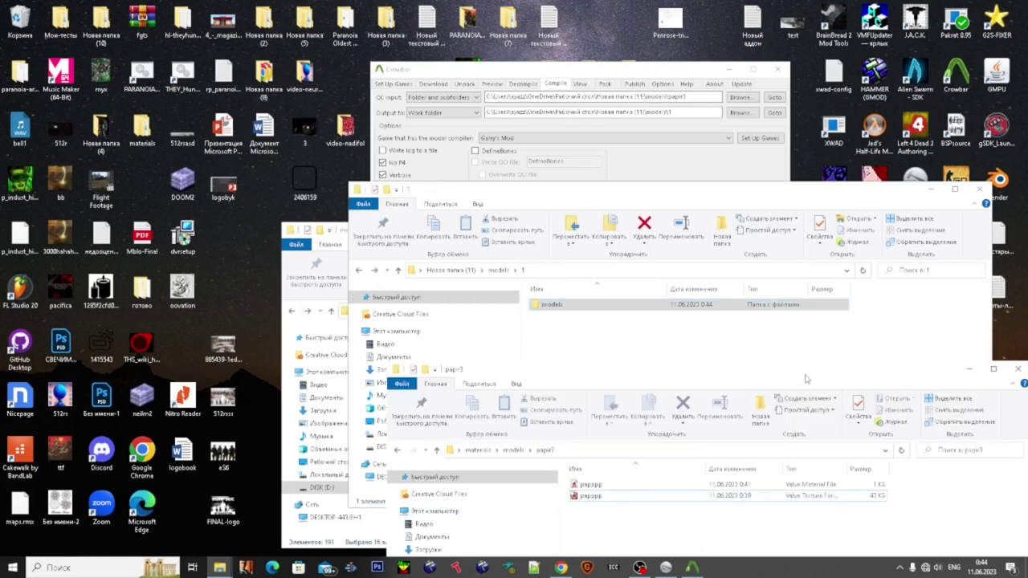
pyautogui.moveTo(805, 378); pyautogui.dragTo(604, 398)
pyautogui.click(828, 387)
pyautogui.click(772, 532)
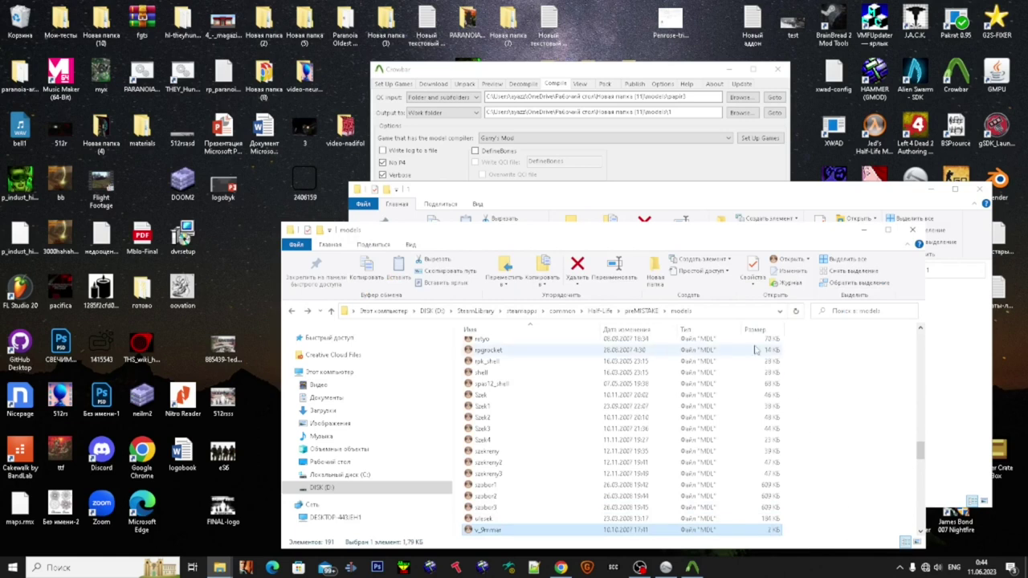
pyautogui.click(914, 230)
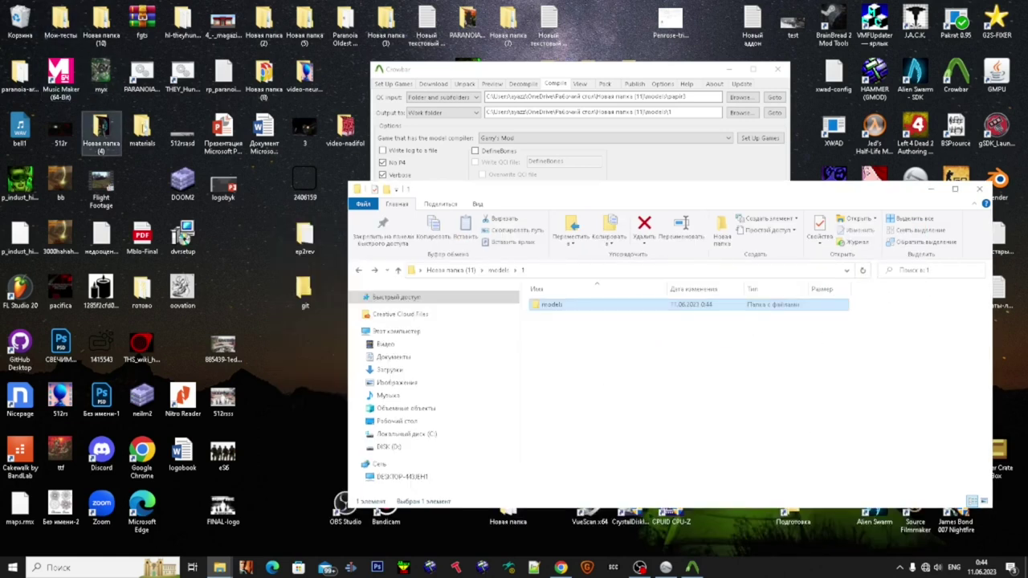
# Step: Copy the materials folder from the desktop into output folder 1
pyautogui.rightClick(145, 129)
pyautogui.click(179, 387)
pyautogui.click(632, 375)
pyautogui.hotkey('ctrl', 'v')
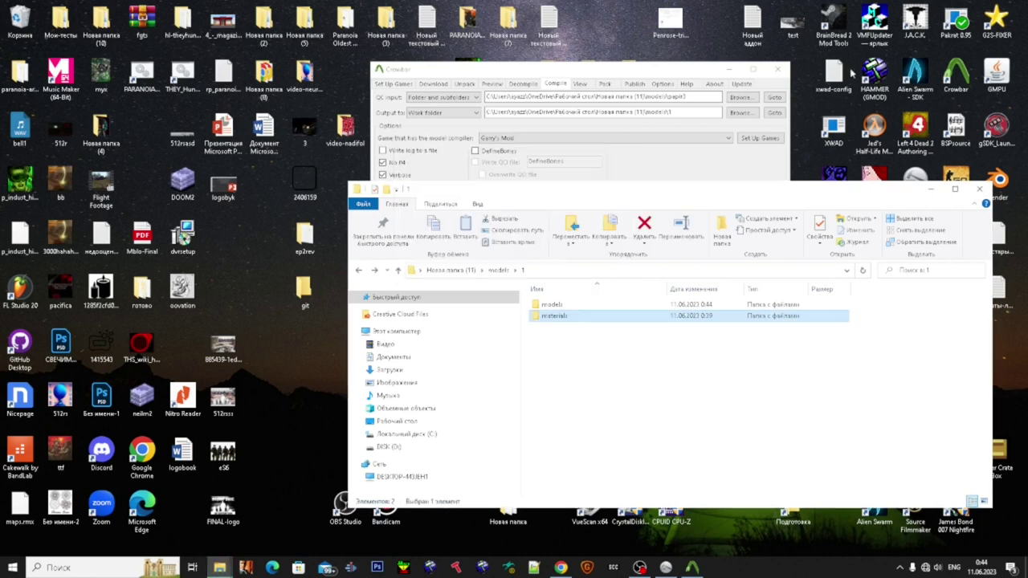
# Step: Copy the models and materials folders from folder 1 into the garrysmod folder, reached through the Hammer (GMOD) shortcut's file location
pyautogui.moveTo(732, 371); pyautogui.dragTo(600, 249)
pyautogui.click(882, 90)
pyautogui.rightClick(885, 94)
pyautogui.click(888, 104)
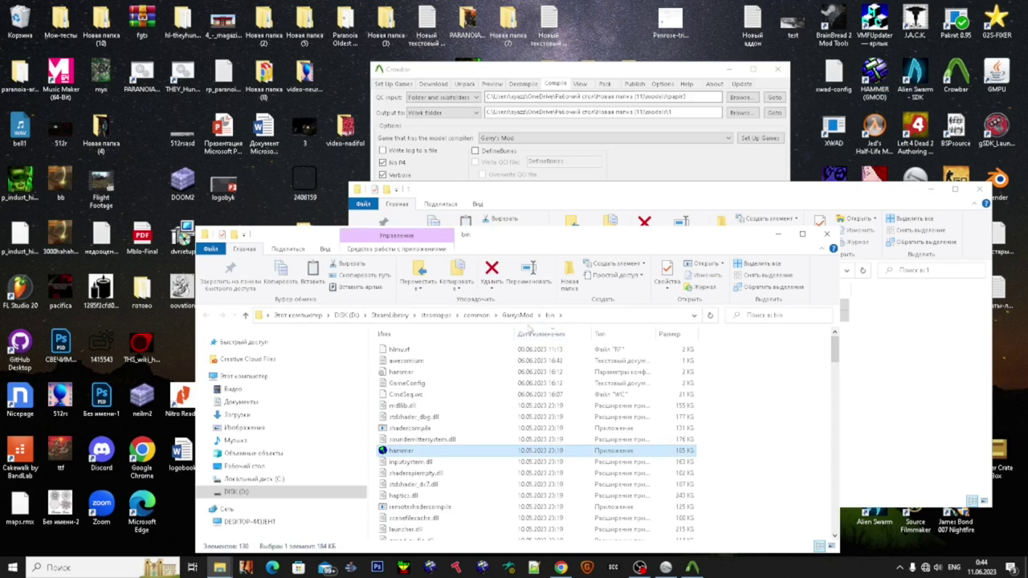
pyautogui.click(518, 315)
pyautogui.doubleClick(425, 364)
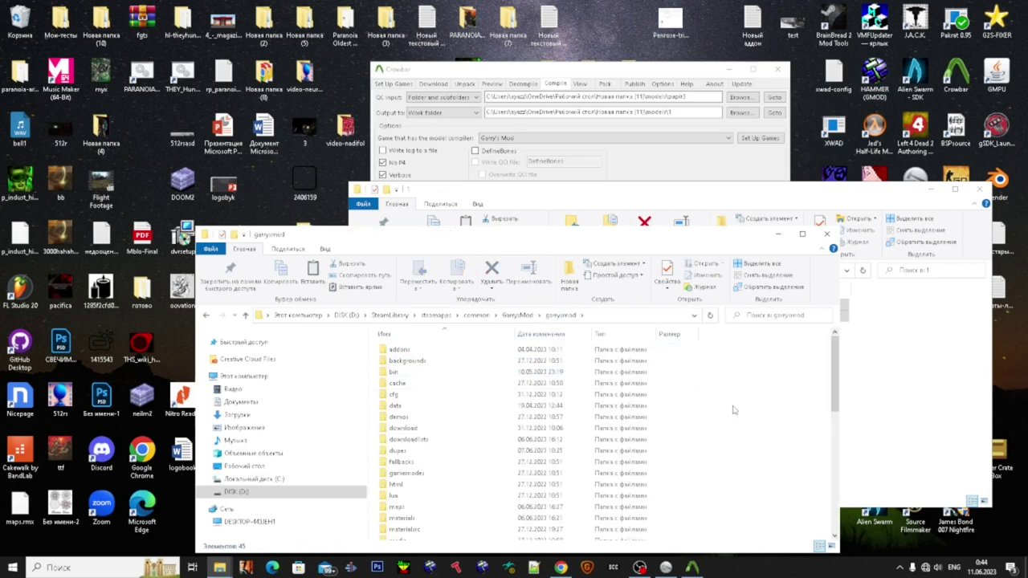
pyautogui.hotkey('ctrl', 'v')
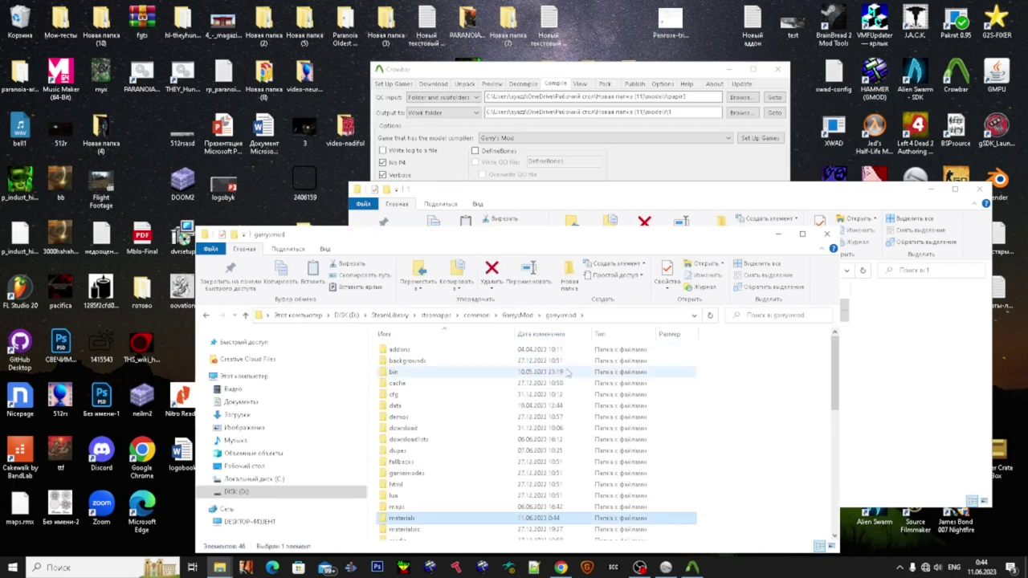
pyautogui.click(913, 381)
pyautogui.click(742, 542)
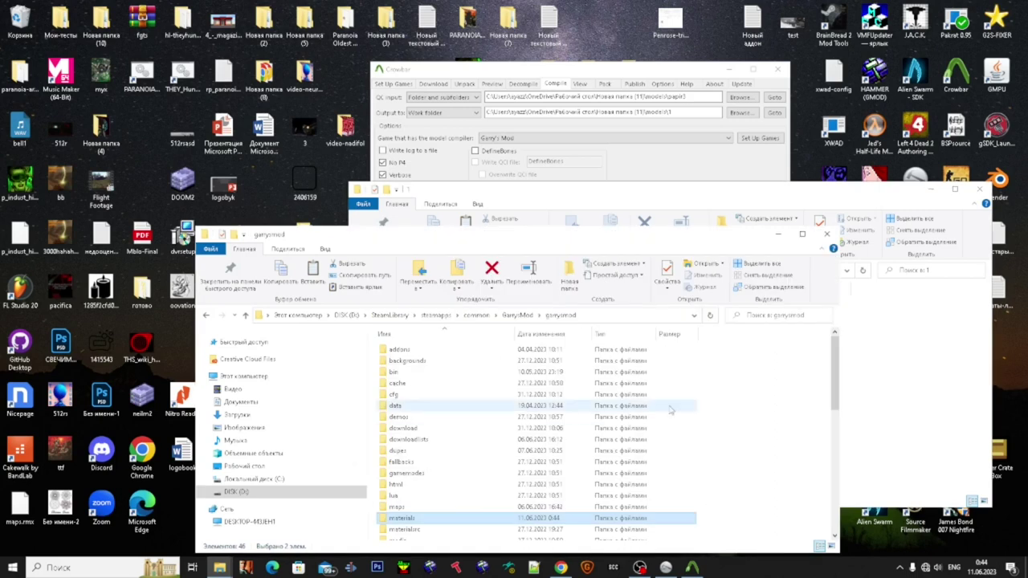
# Step: Launch hlmv from the GarrysMod bin folder and load szobor3.mdl from garrysmod\models
pyautogui.click(518, 315)
pyautogui.doubleClick(447, 347)
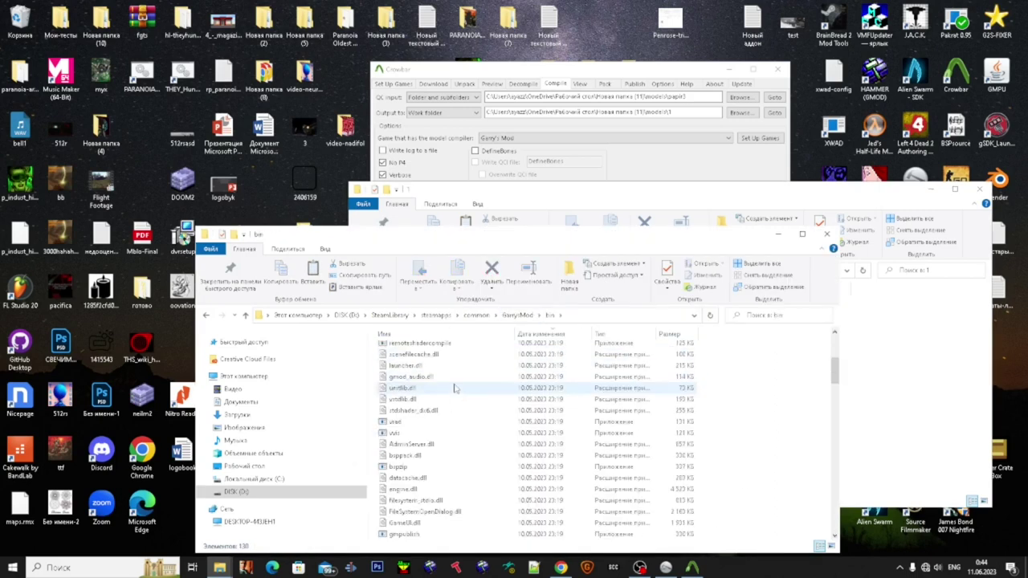
pyautogui.scroll(-5, 450, 390)
pyautogui.doubleClick(419, 426)
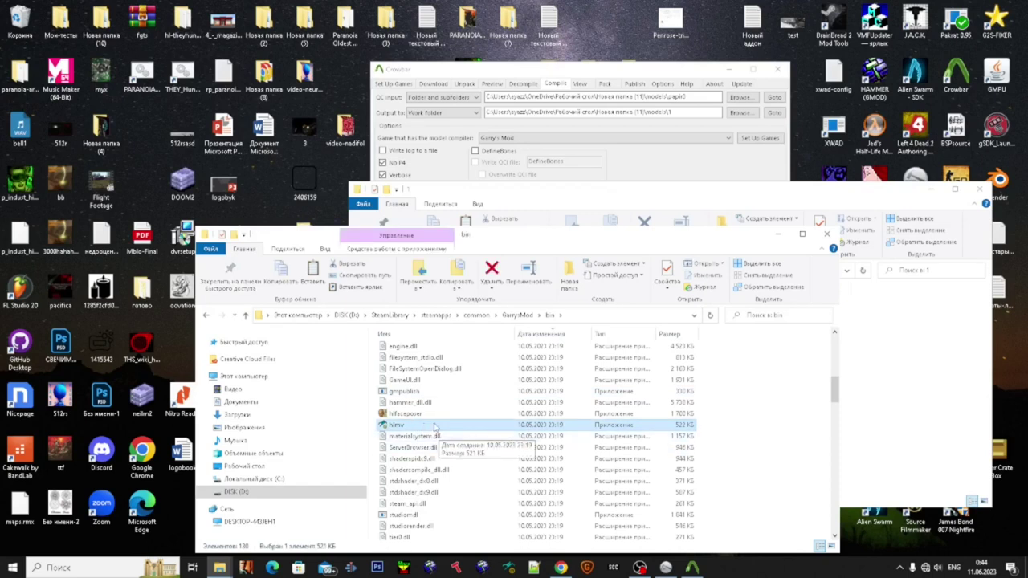
pyautogui.click(376, 195)
pyautogui.click(381, 205)
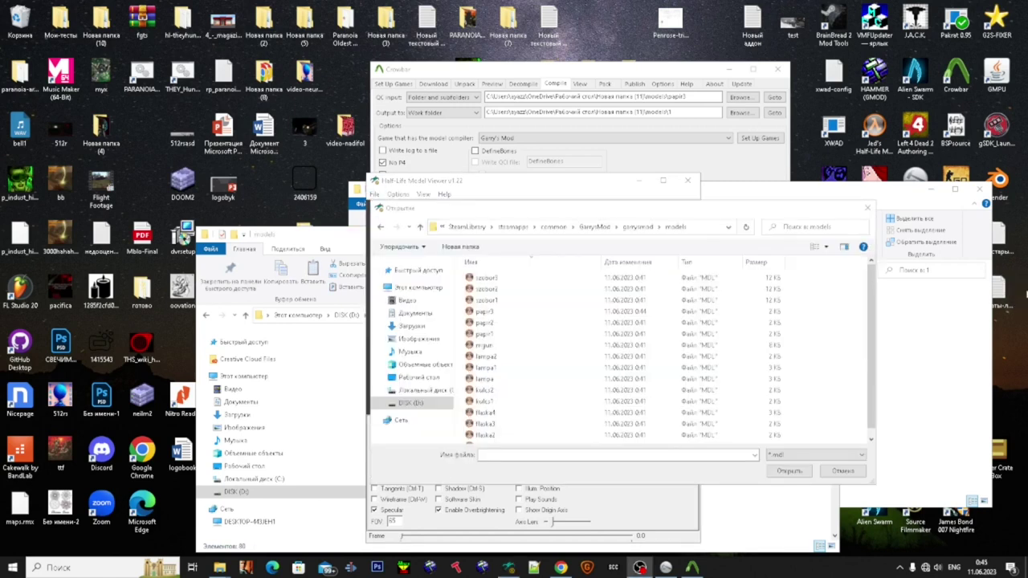
pyautogui.doubleClick(486, 278)
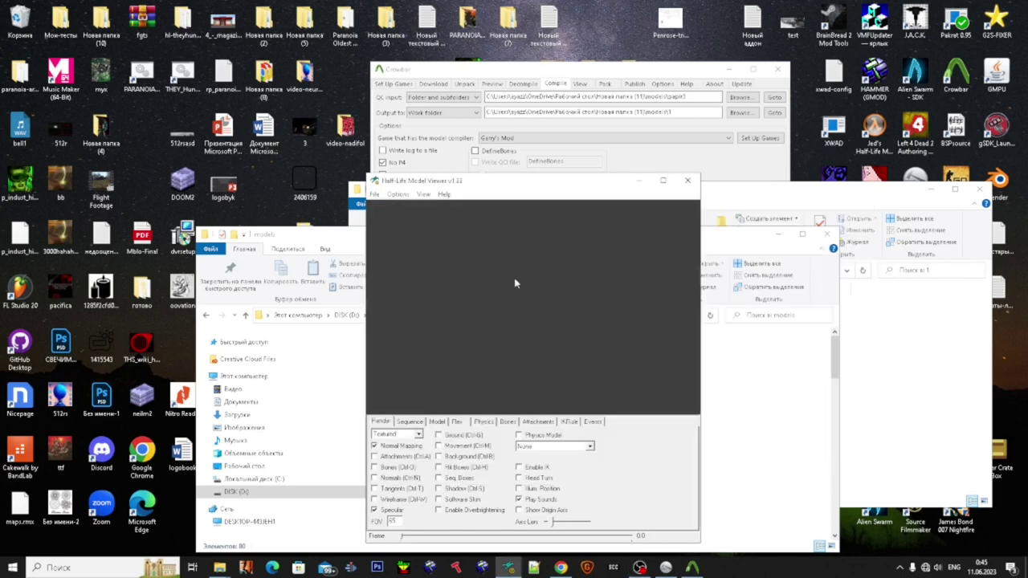
# Step: Examine the szobor3 model and check its body parts and skin options
pyautogui.moveTo(552, 315); pyautogui.dragTo(533, 327)
pyautogui.click(461, 423)
pyautogui.click(437, 422)
pyautogui.click(418, 423)
pyautogui.click(435, 423)
pyautogui.click(412, 463)
pyautogui.click(410, 470)
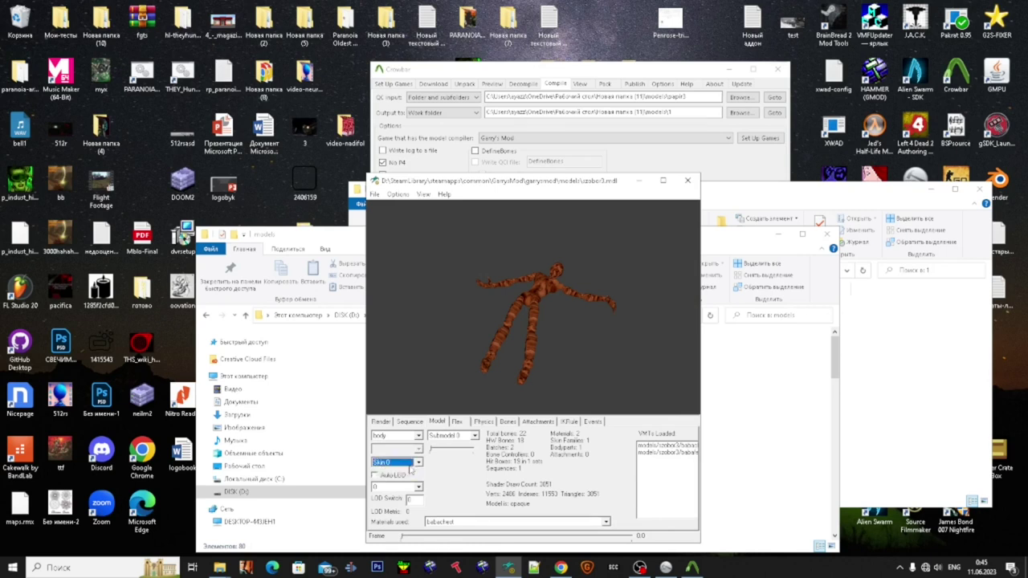
pyautogui.click(408, 436)
pyautogui.click(409, 445)
# Step: Review the szobor3 model's sequence, flex, physics and bone settings and view it from other angles
pyautogui.click(418, 424)
pyautogui.click(404, 446)
pyautogui.click(456, 423)
pyautogui.click(484, 422)
pyautogui.click(508, 422)
pyautogui.moveTo(514, 347); pyautogui.dragTo(431, 344)
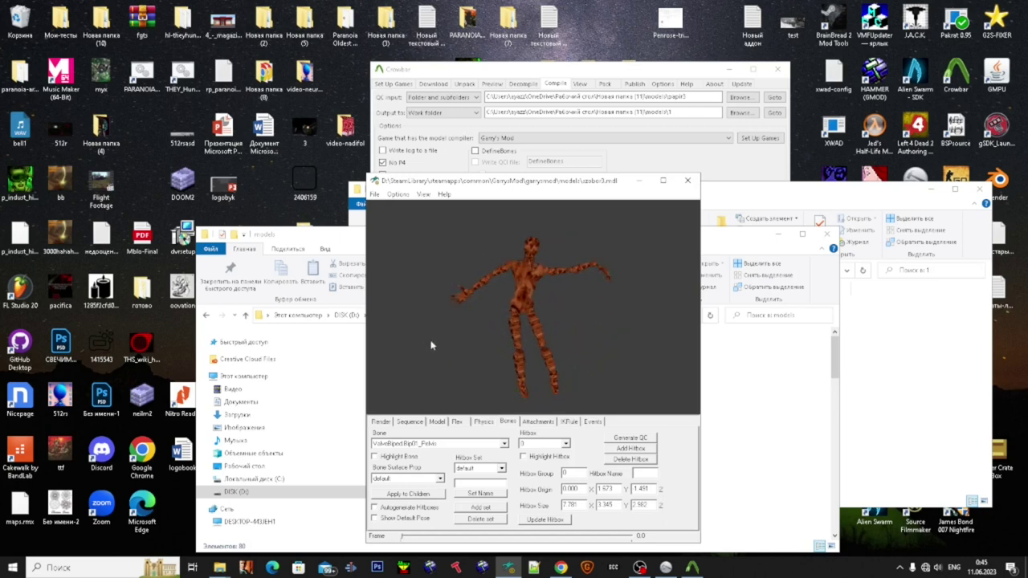
pyautogui.moveTo(555, 310); pyautogui.dragTo(466, 272)
# Step: Load szobor2.mdl in the model viewer and examine its mesh and textures
pyautogui.click(374, 194)
pyautogui.click(385, 206)
pyautogui.doubleClick(494, 287)
pyautogui.moveTo(496, 289); pyautogui.dragTo(506, 322)
# Step: Load papir3.mdl in the model viewer and inspect the paper's texture up close
pyautogui.click(374, 195)
pyautogui.click(386, 206)
pyautogui.doubleClick(487, 325)
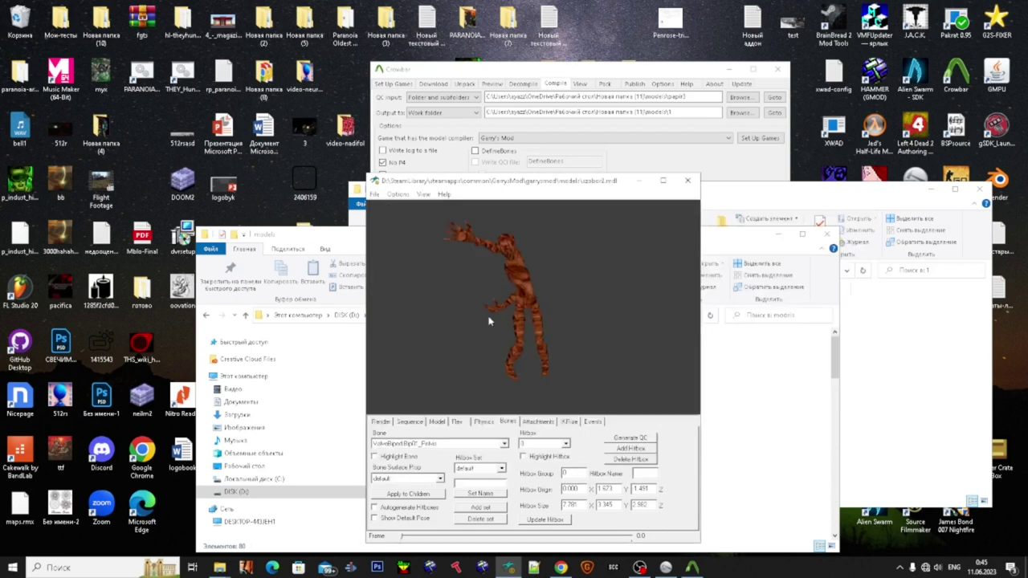
pyautogui.moveTo(493, 315); pyautogui.dragTo(517, 375)
pyautogui.moveTo(492, 342)
pyautogui.mouseDown()
pyautogui.moveTo(511, 351)
pyautogui.moveTo(502, 337)
pyautogui.mouseUp()
pyautogui.moveTo(502, 337); pyautogui.dragTo(518, 307, button='right')
pyautogui.moveTo(518, 307); pyautogui.dragTo(518, 347)
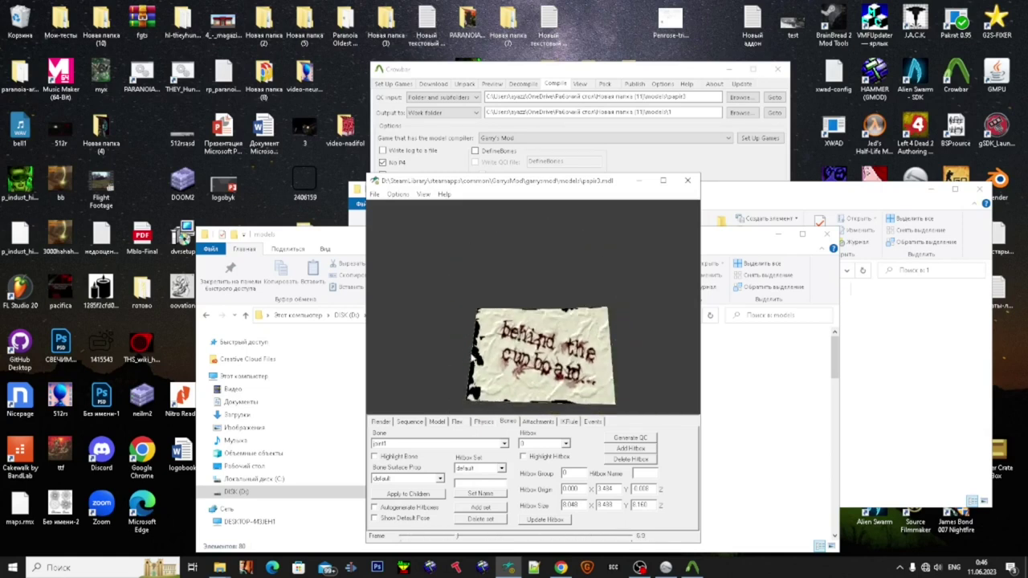
# Step: Load papir1.mdl in the model viewer to check the paper note's texture
pyautogui.click(374, 194)
pyautogui.click(402, 211)
pyautogui.click(492, 334)
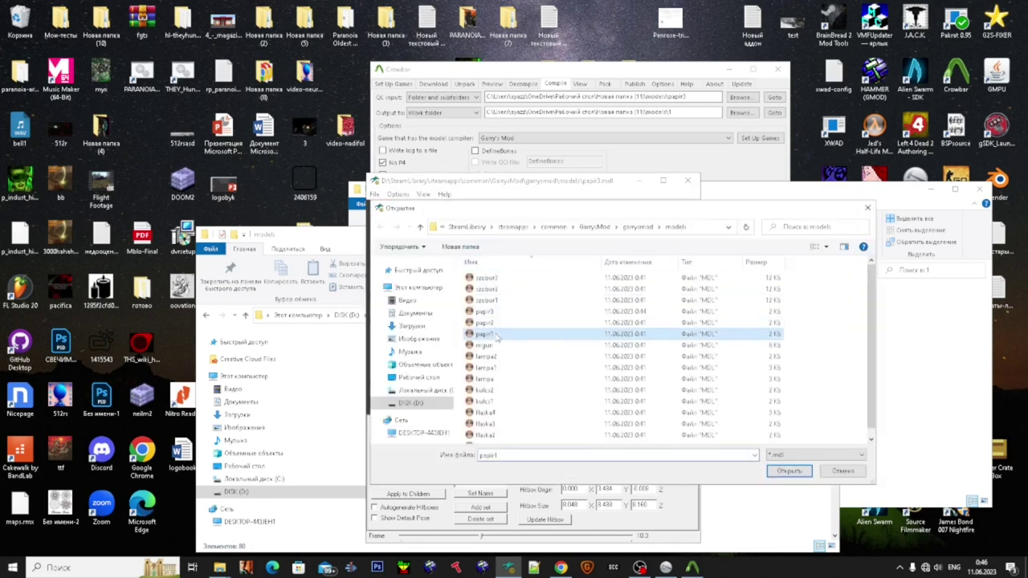
pyautogui.doubleClick(496, 338)
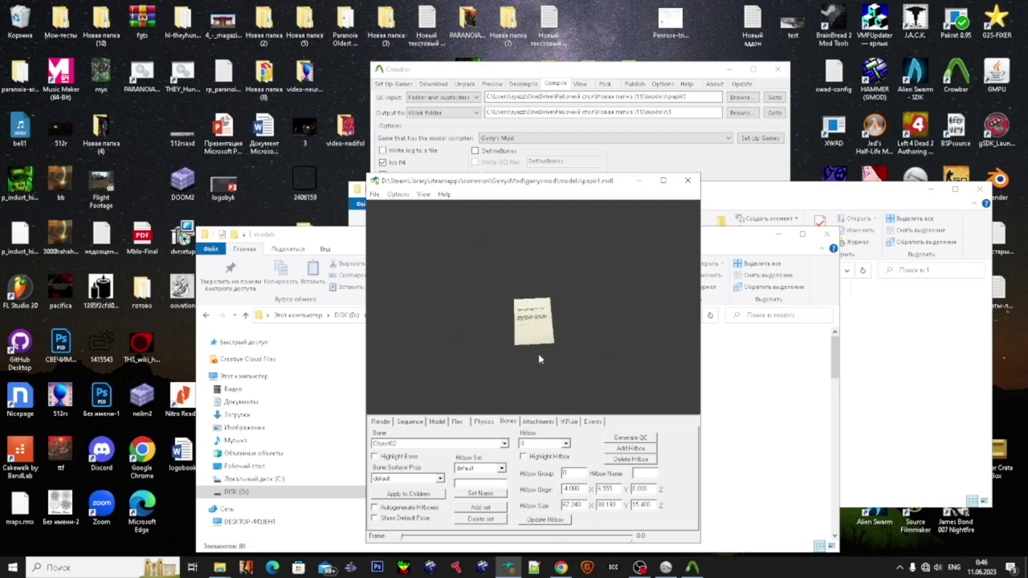
# Step: Load lampa2.mdl and flaska2.mdl one after the other to check how the lamp and bottle render
pyautogui.hotkey('alt', 'f')
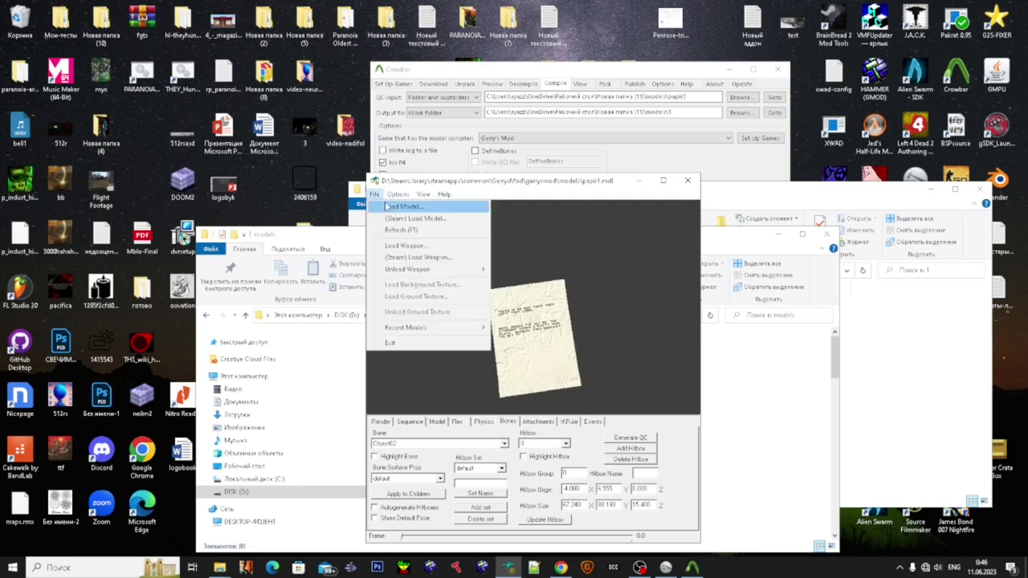
pyautogui.press('Return')
pyautogui.doubleClick(510, 338)
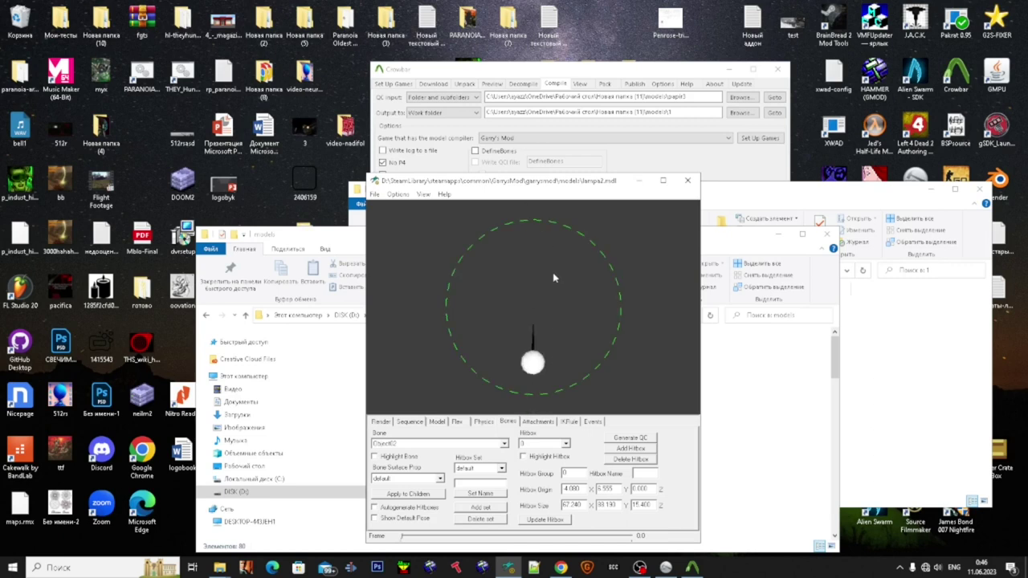
pyautogui.click(375, 194)
pyautogui.click(413, 206)
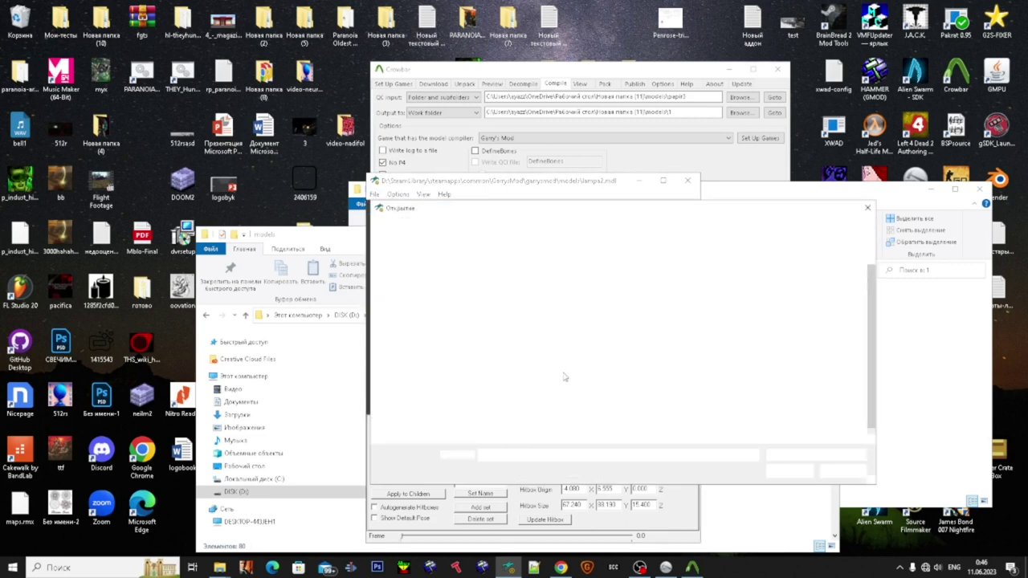
pyautogui.doubleClick(563, 426)
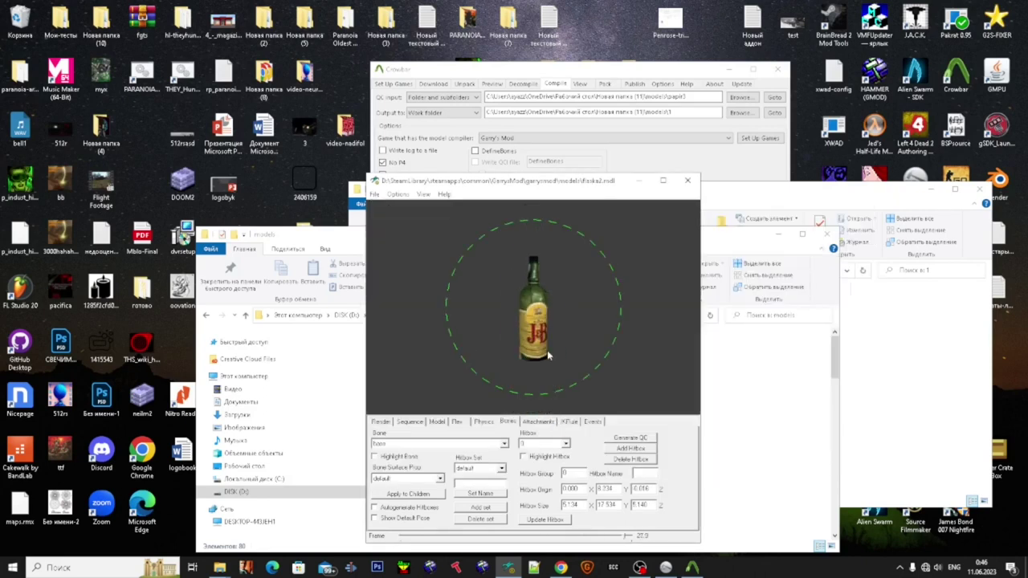
# Step: Load kulcs1.mdl to check the key model, and reopen the model file selection
pyautogui.click(375, 195)
pyautogui.click(392, 207)
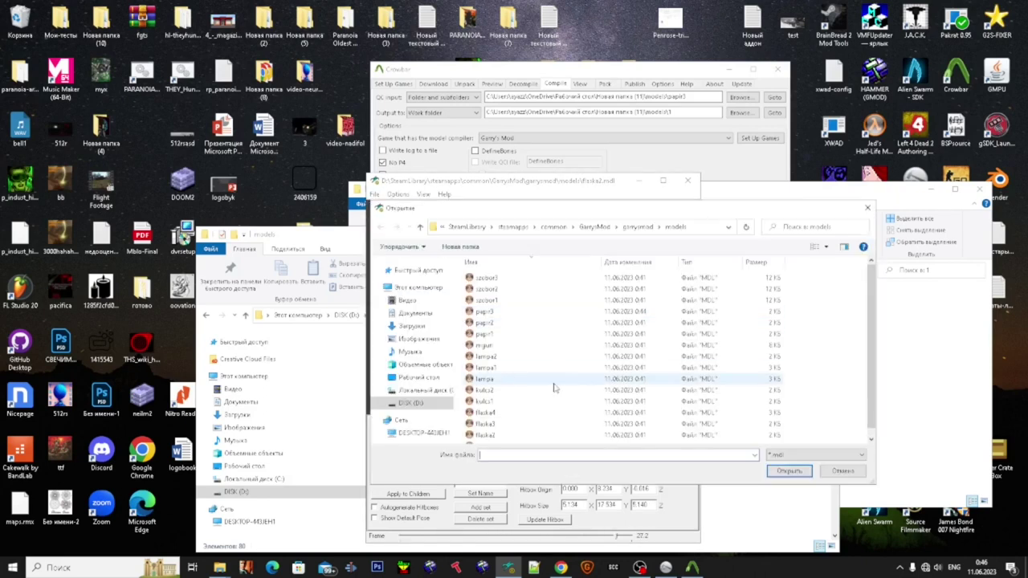
pyautogui.doubleClick(519, 404)
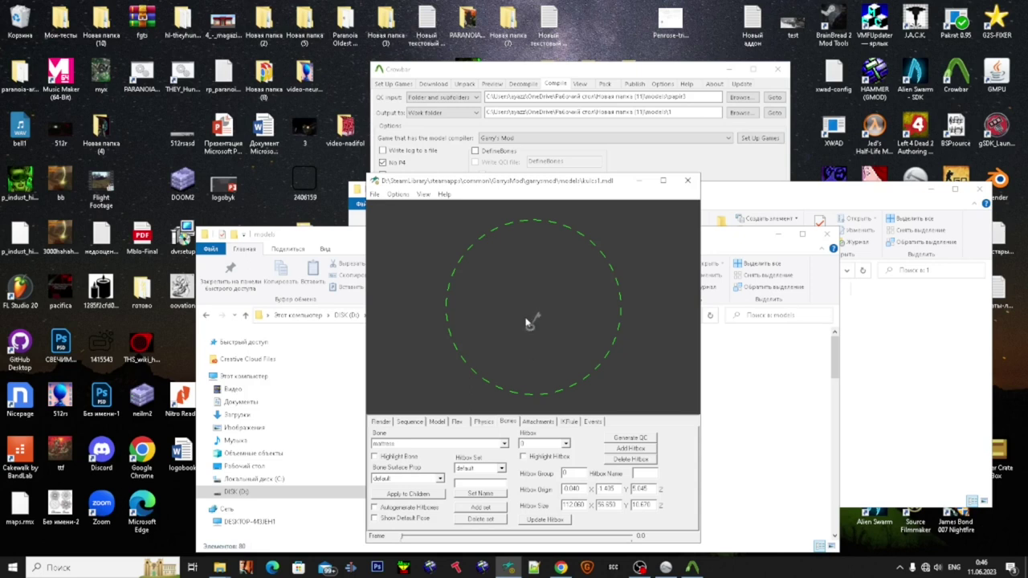
pyautogui.click(375, 195)
pyautogui.click(393, 207)
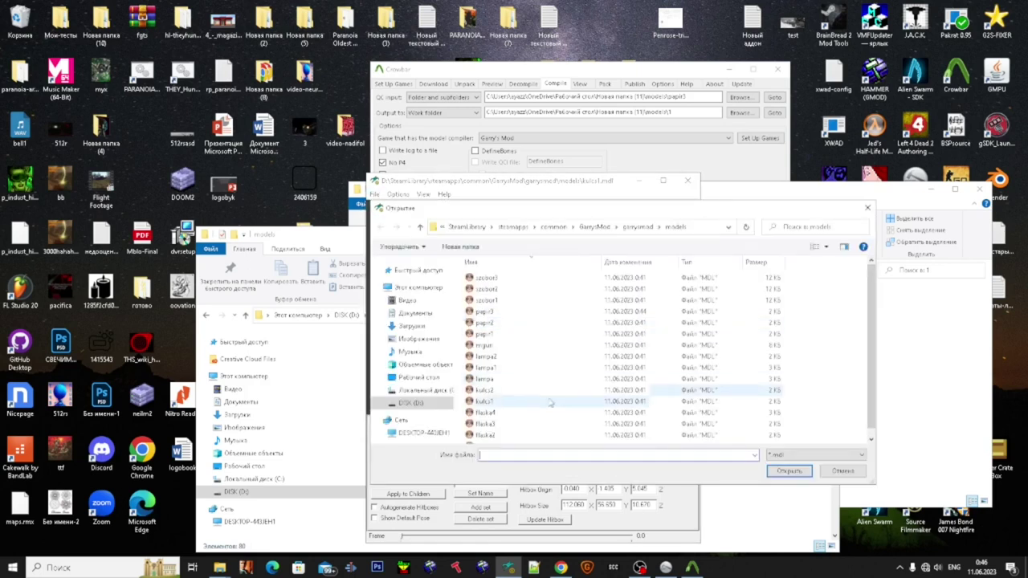